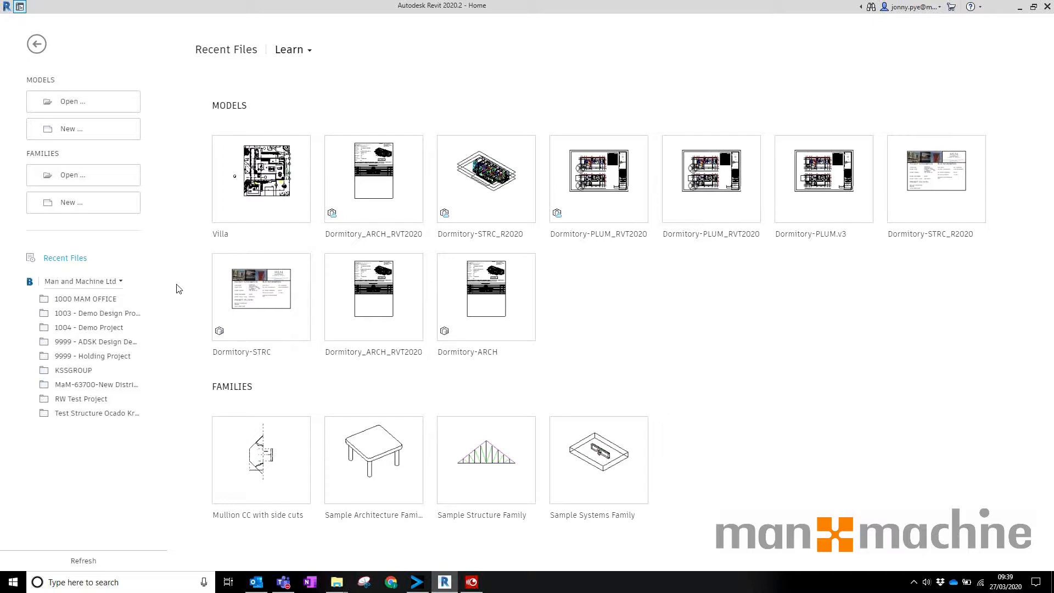
Step: Open the recent Villa project and bring up the Enscape commands
click(273, 189)
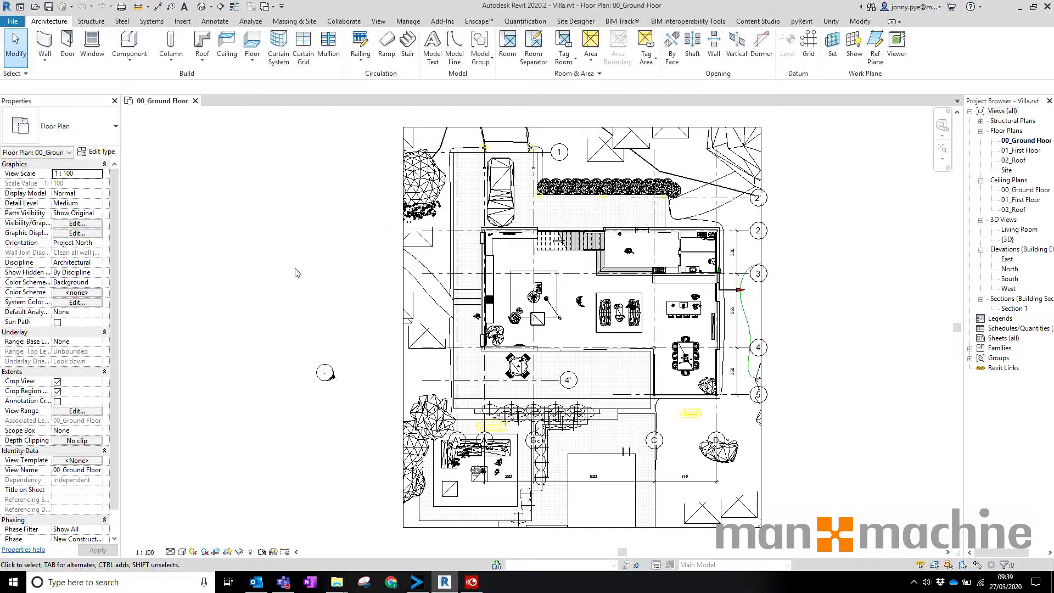
click(442, 343)
key(Delete)
click(478, 21)
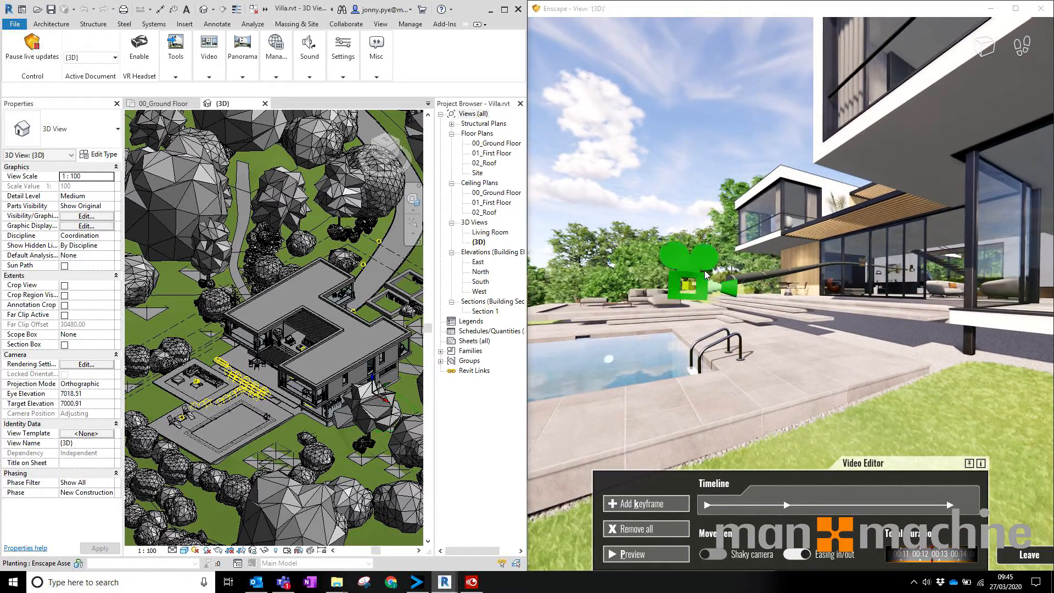
Step: Try a different camera view for the third keyframe of the video path, and return to the video editor without applying it
click(703, 277)
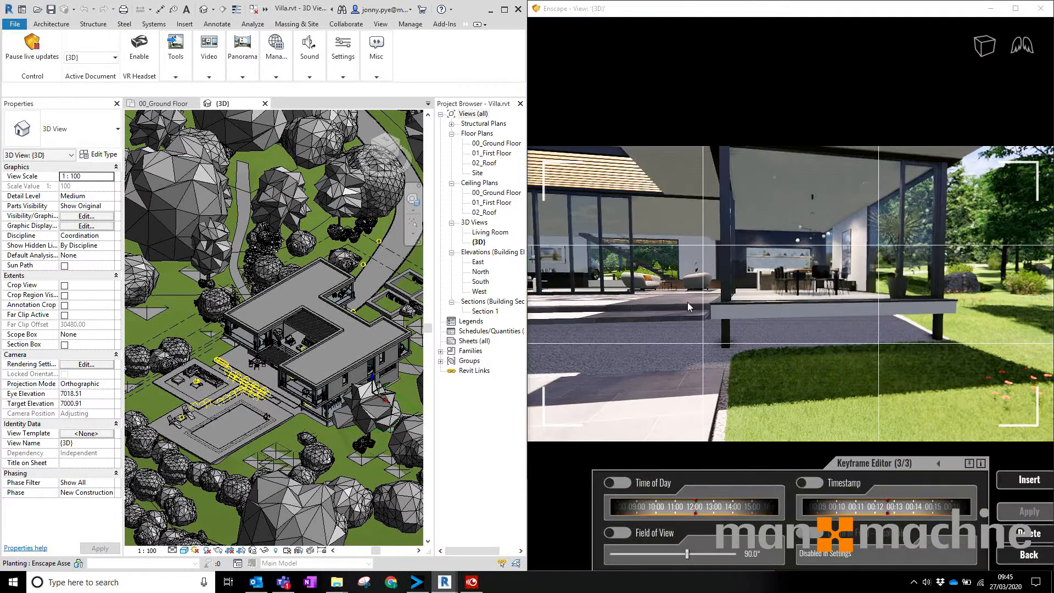
right_drag(703, 277, 768, 304)
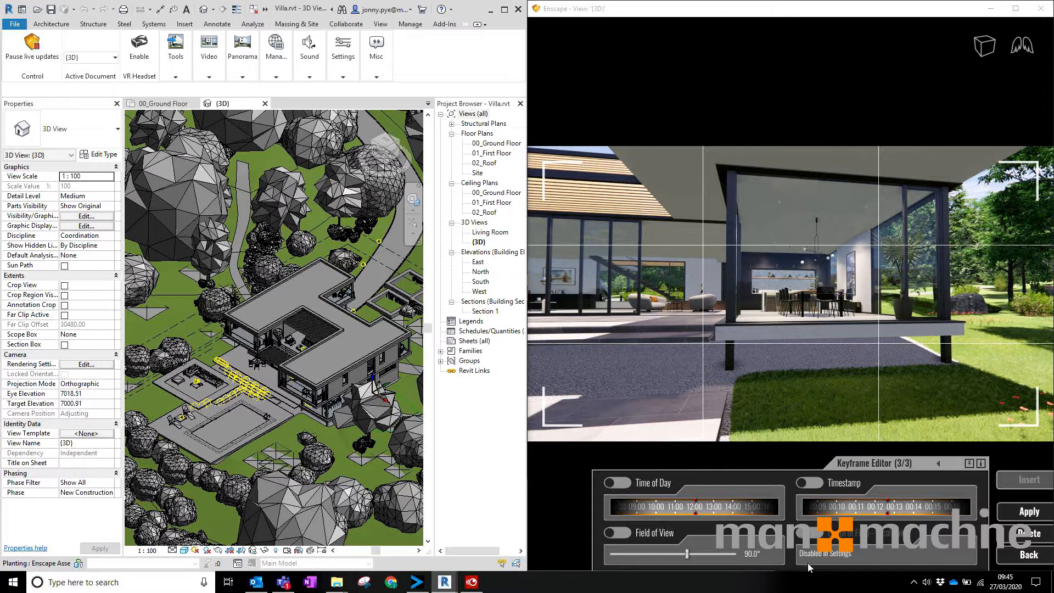
click(1025, 555)
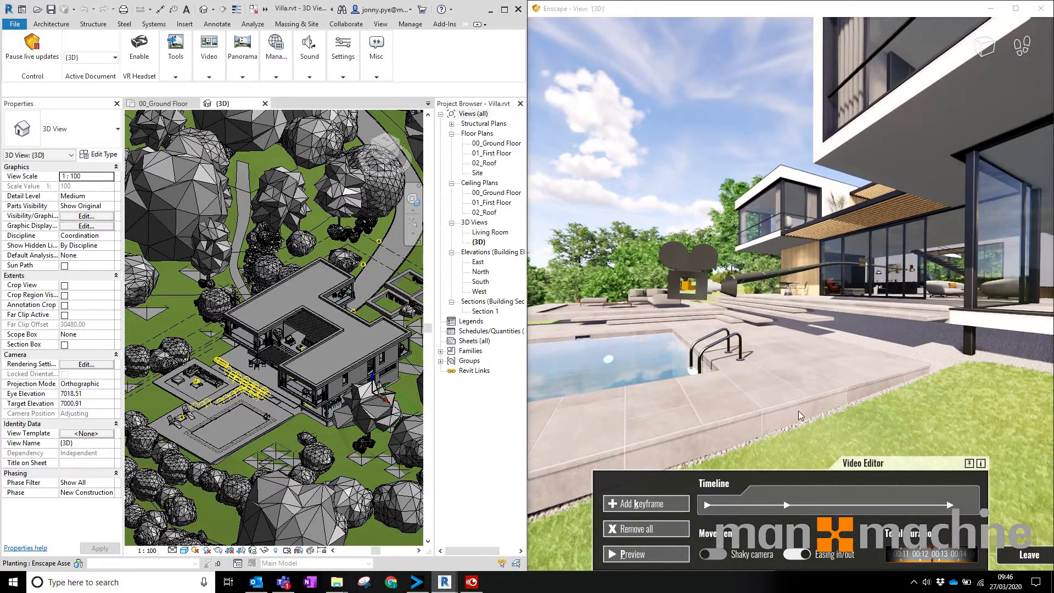
Step: Preview the camera path video from beside the house, and leave the video editor
key(d)
mouse_move(802, 288)
mouse_down()
mouse_move(856, 288)
mouse_move(801, 288)
mouse_up()
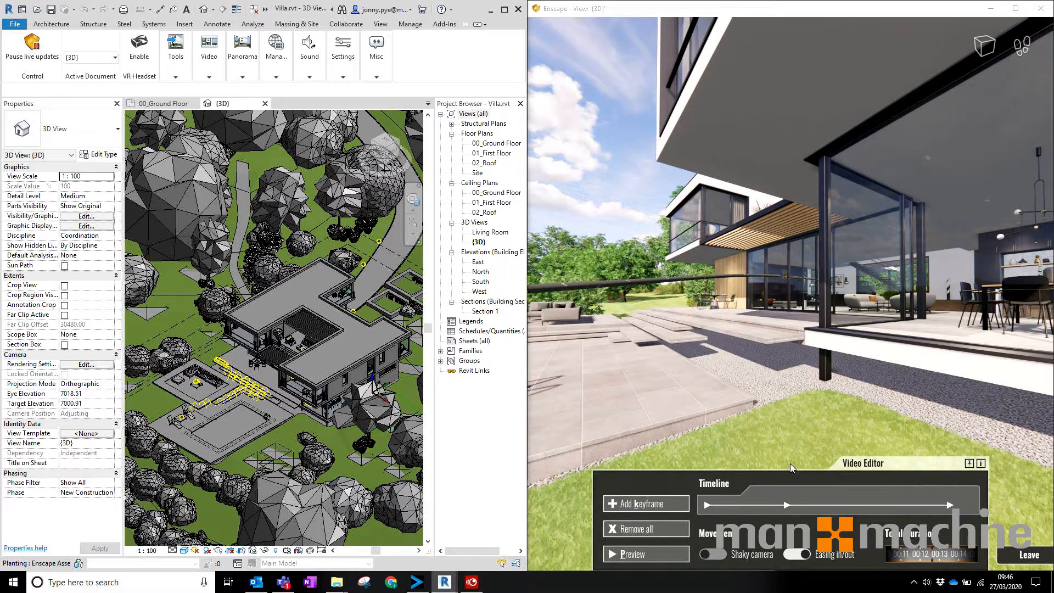
click(637, 552)
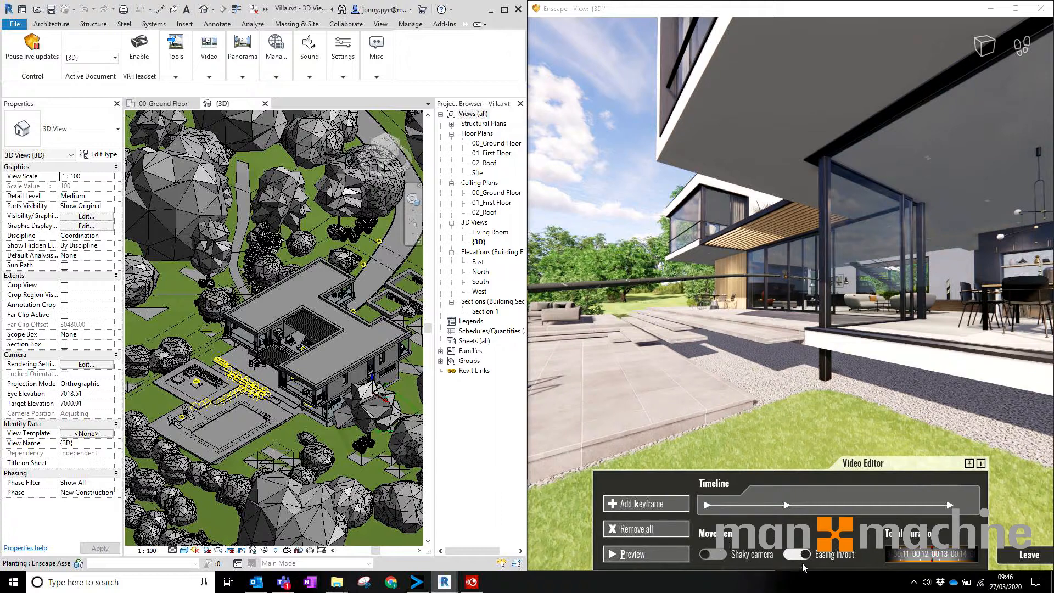
click(1020, 555)
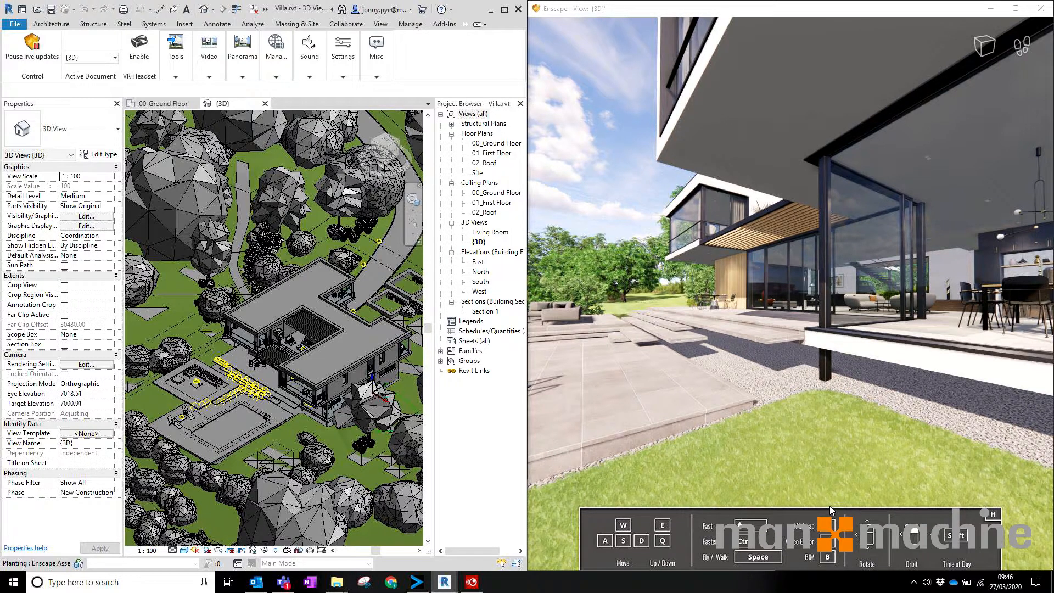
Step: Walk across the terrace and into the living room until the two curved sofas are in view
key(w)
drag(982, 380, 955, 380)
key(w)
drag(889, 379, 953, 374)
key(w)
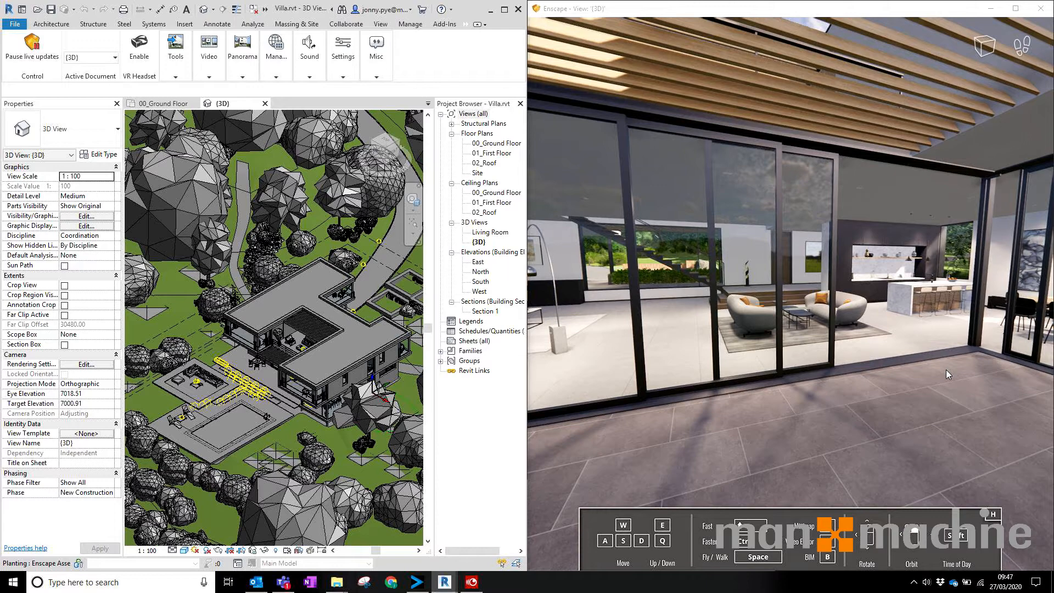
drag(911, 373, 867, 373)
key(w)
key(w)
key(w)
key(s)
key(w)
drag(849, 318, 850, 329)
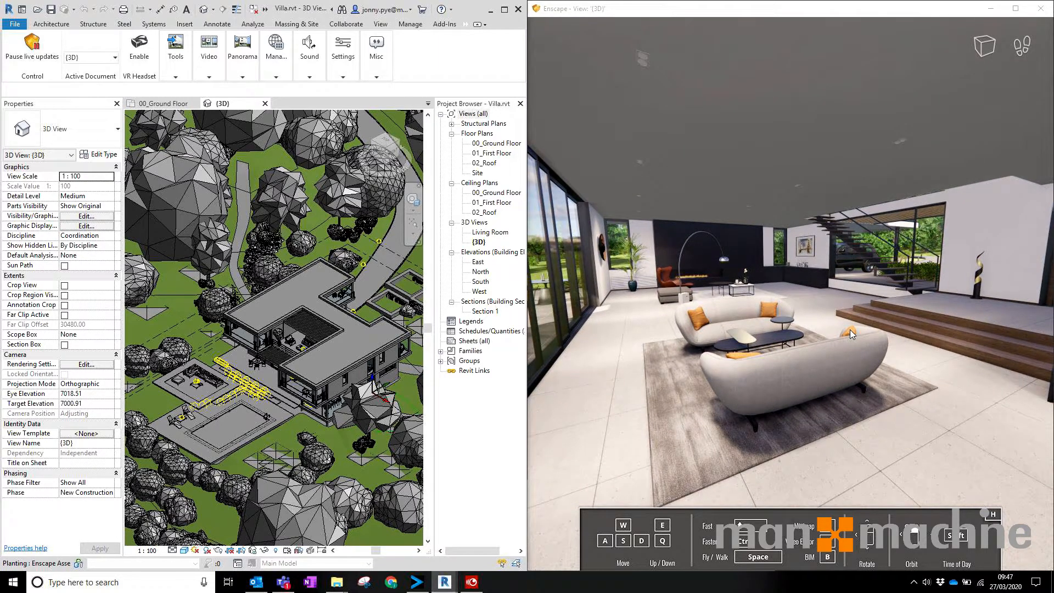
Step: Show the BIM information in the rendered view and inspect the properties of the nearer curved sofa
key(b)
click(814, 416)
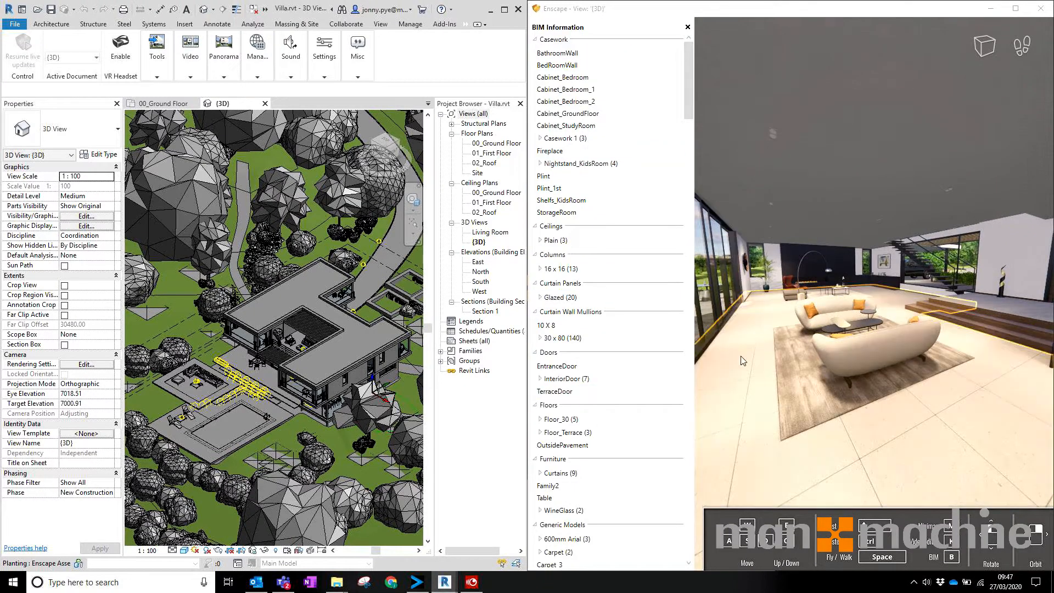
mouse_move(905, 340)
mouse_down()
mouse_move(829, 343)
mouse_move(909, 347)
mouse_up()
click(817, 279)
click(881, 341)
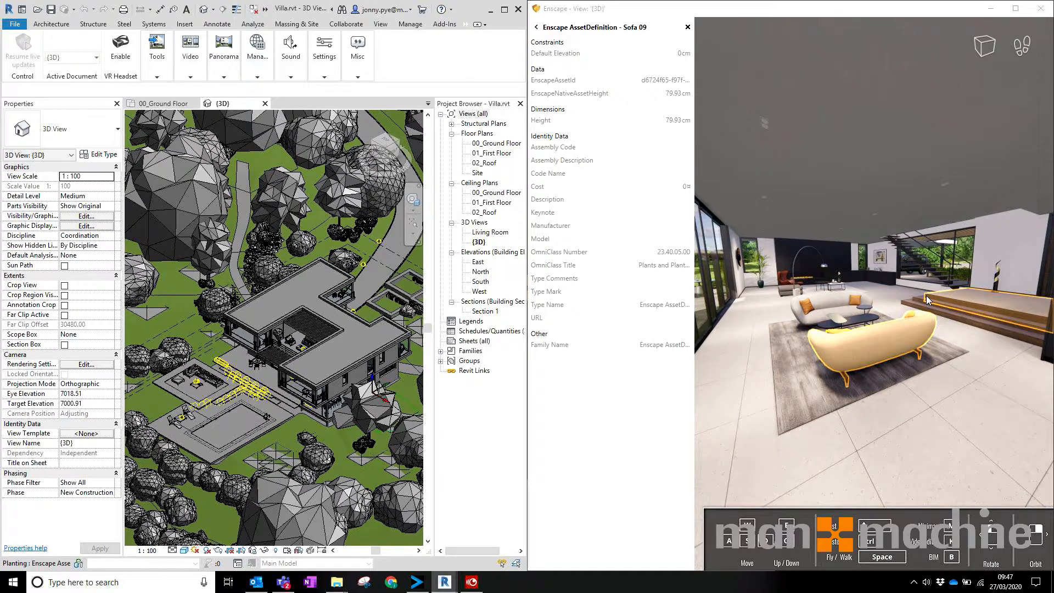
Step: Inspect the BIM properties of the living room ceiling and floor, and close the BIM information
click(839, 215)
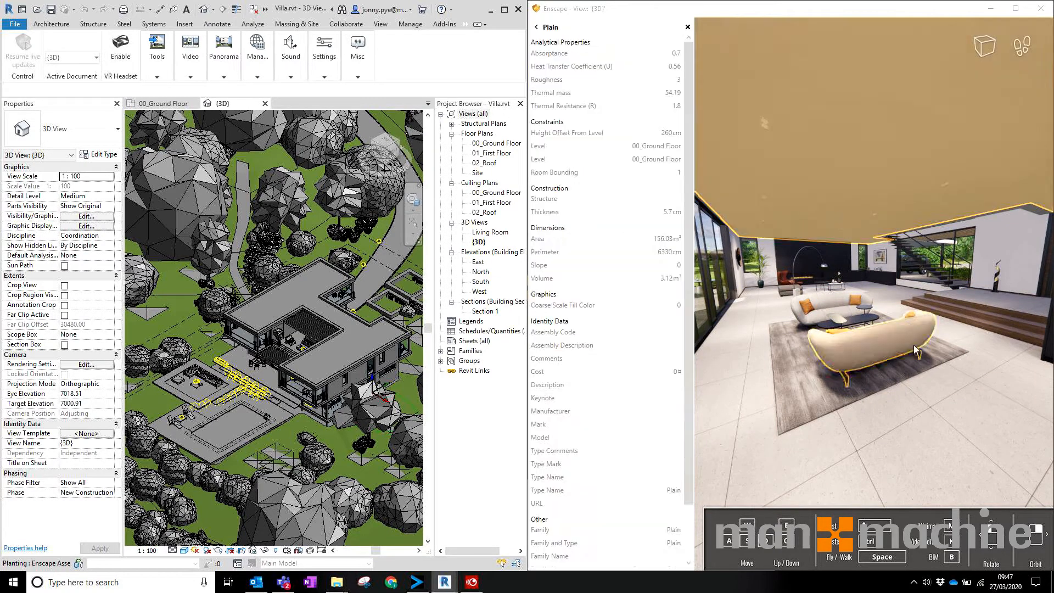
mouse_move(864, 357)
mouse_down()
mouse_move(736, 359)
mouse_move(862, 358)
mouse_up()
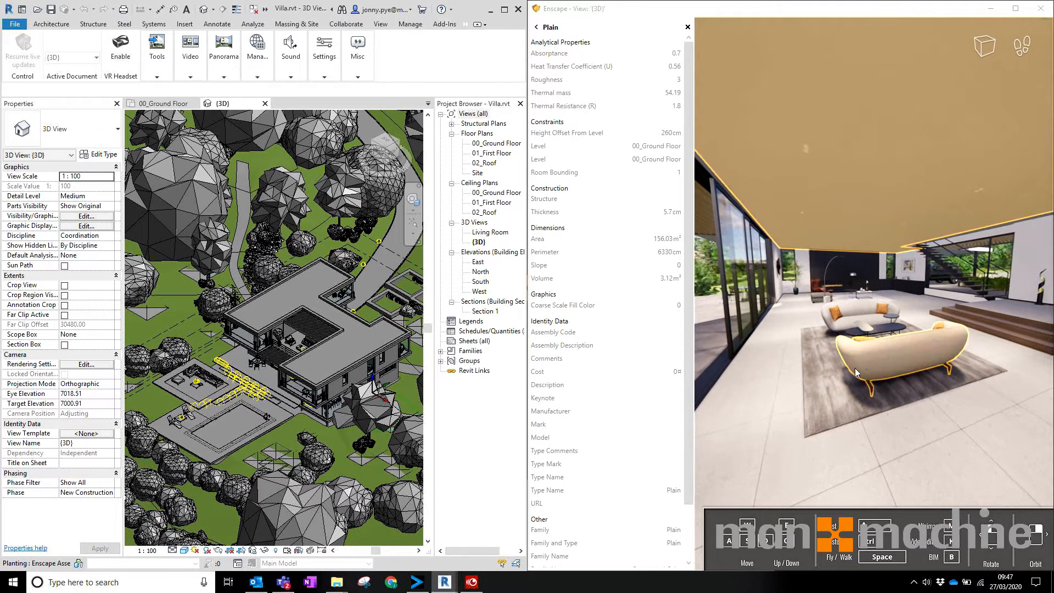
click(777, 371)
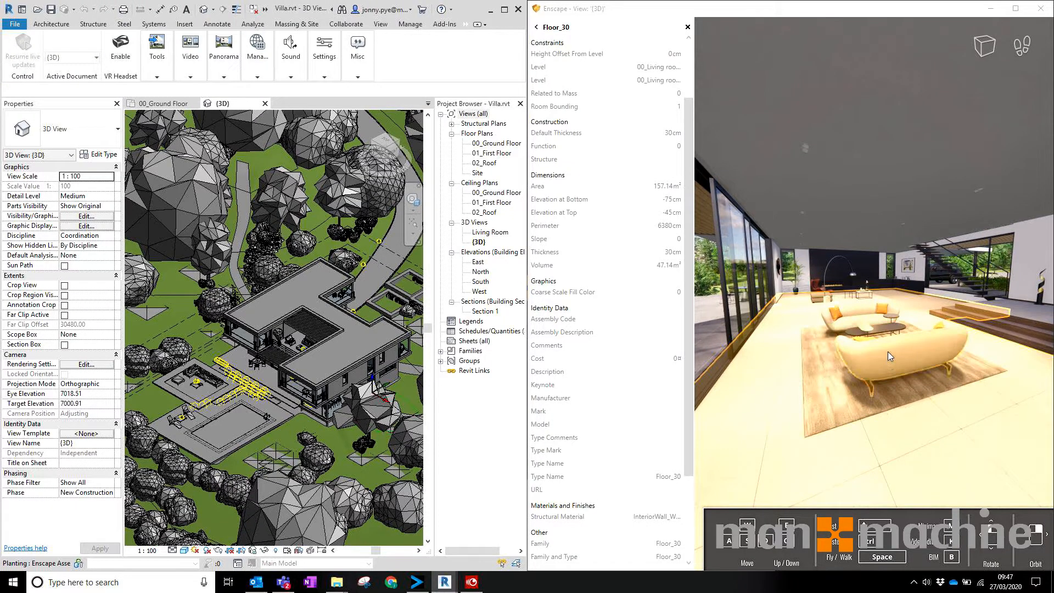
drag(876, 249, 900, 250)
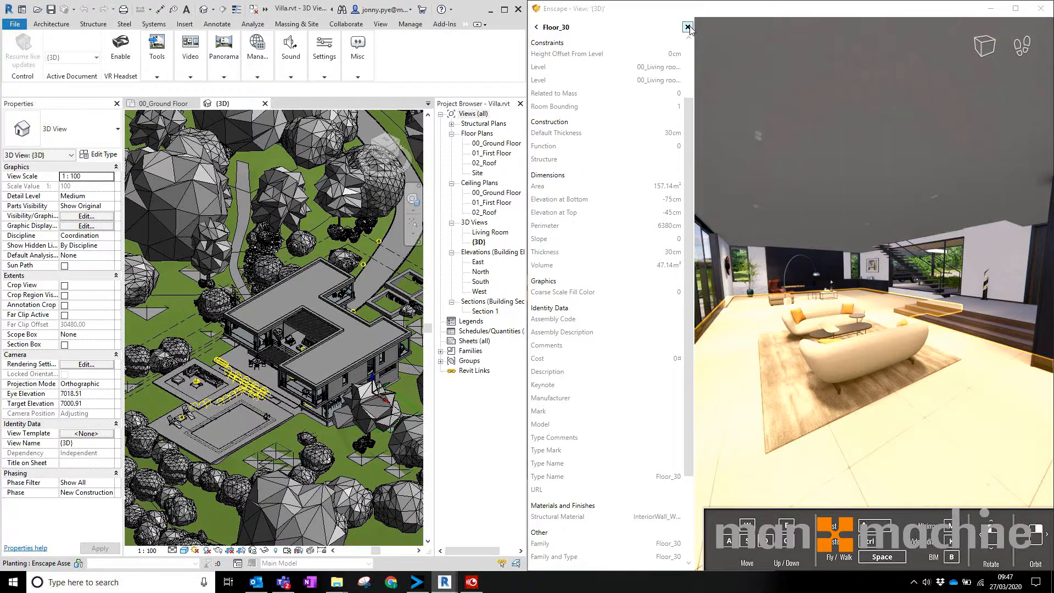
click(688, 27)
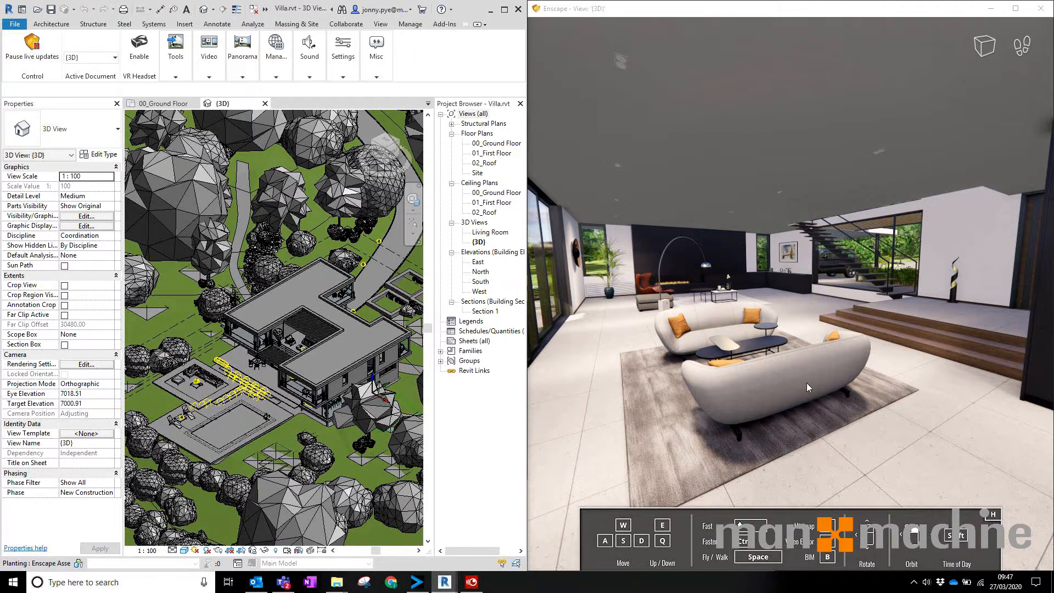
Step: Walk out of the living room onto the terrace and back away to view the glazed facade and pergola
key(a)
drag(852, 330, 648, 330)
key(a)
drag(548, 362, 627, 364)
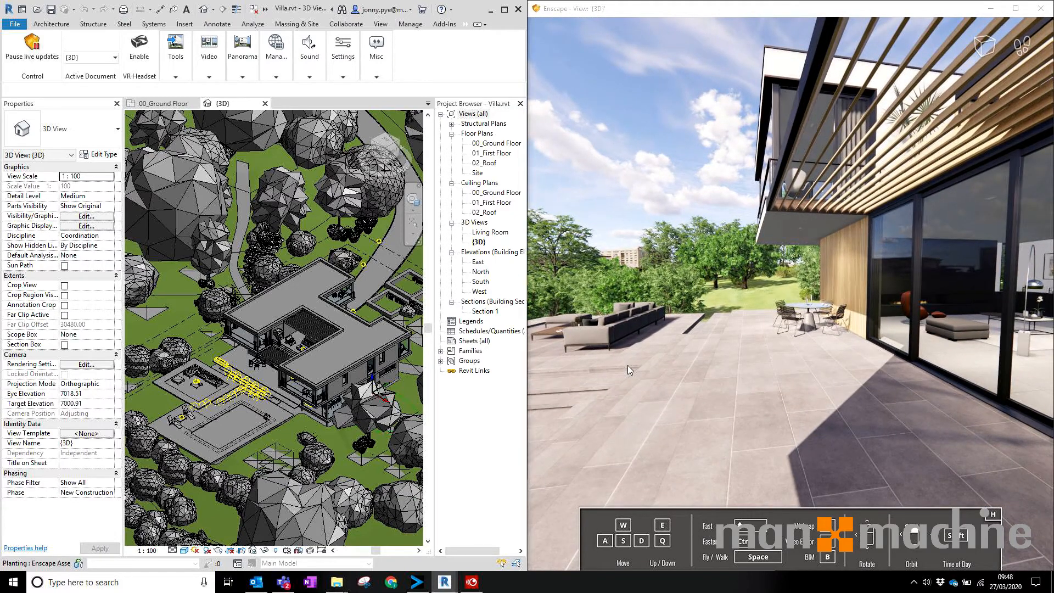
drag(733, 371, 755, 324)
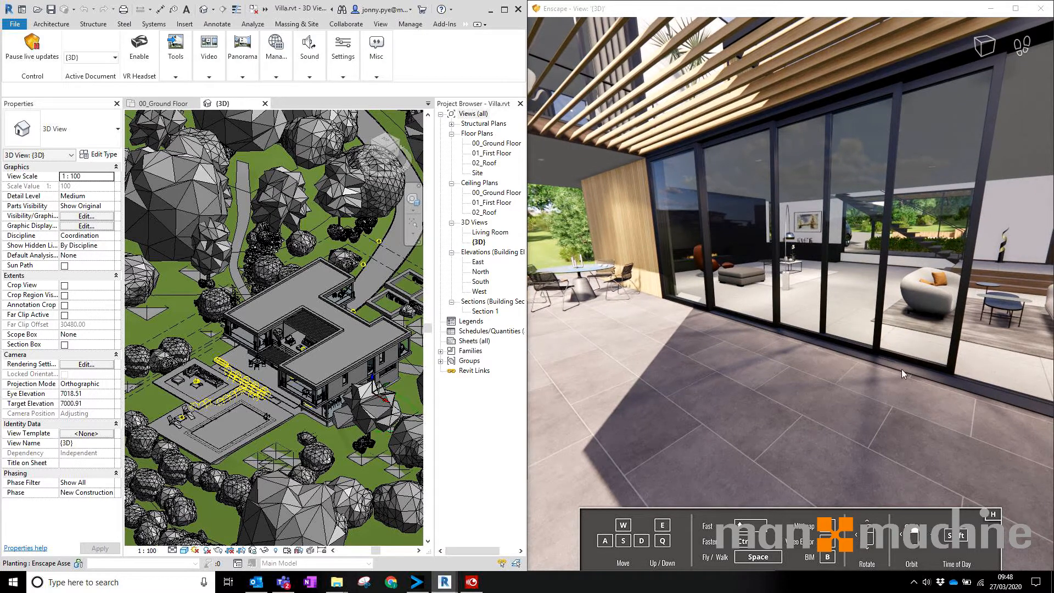
drag(763, 324, 900, 315)
drag(1015, 412, 966, 397)
key(s)
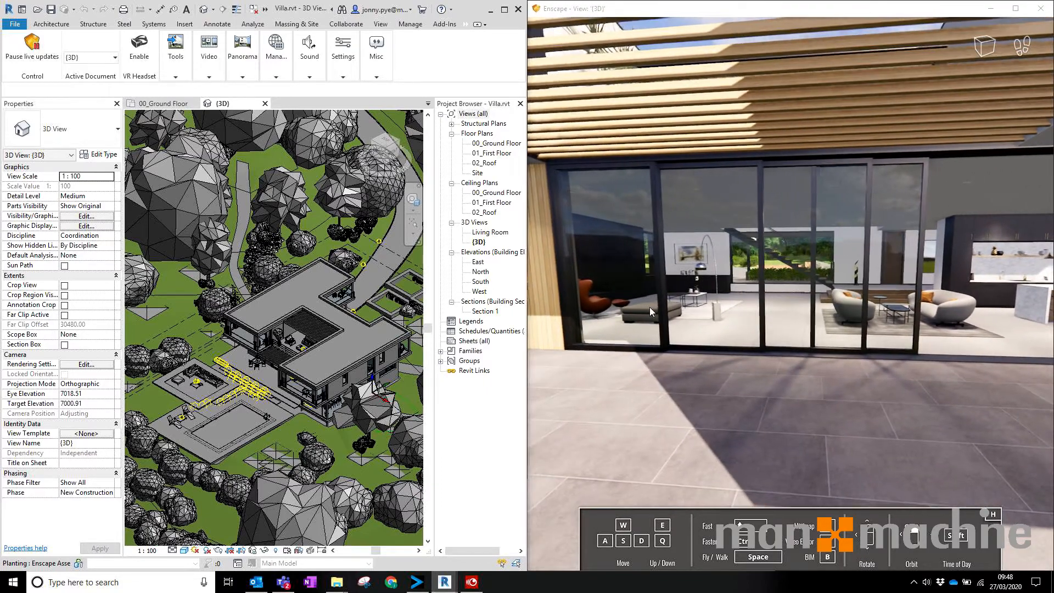
drag(735, 274, 795, 277)
key(s)
drag(900, 386, 839, 380)
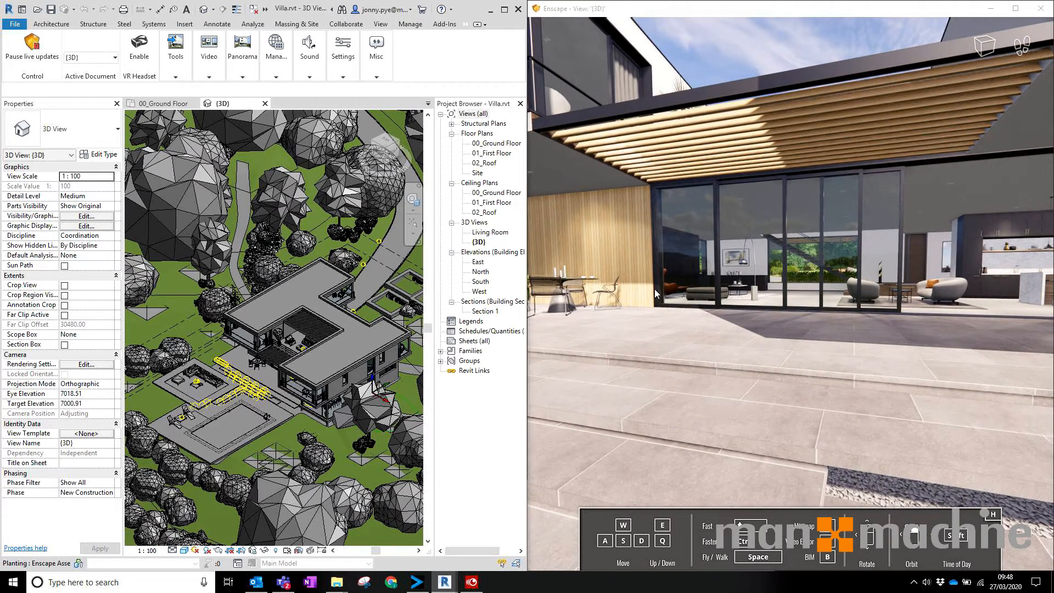
Step: Switch to fly mode and fly from the terrace into the living room
key(space)
key(w)
drag(746, 307, 686, 315)
key(w)
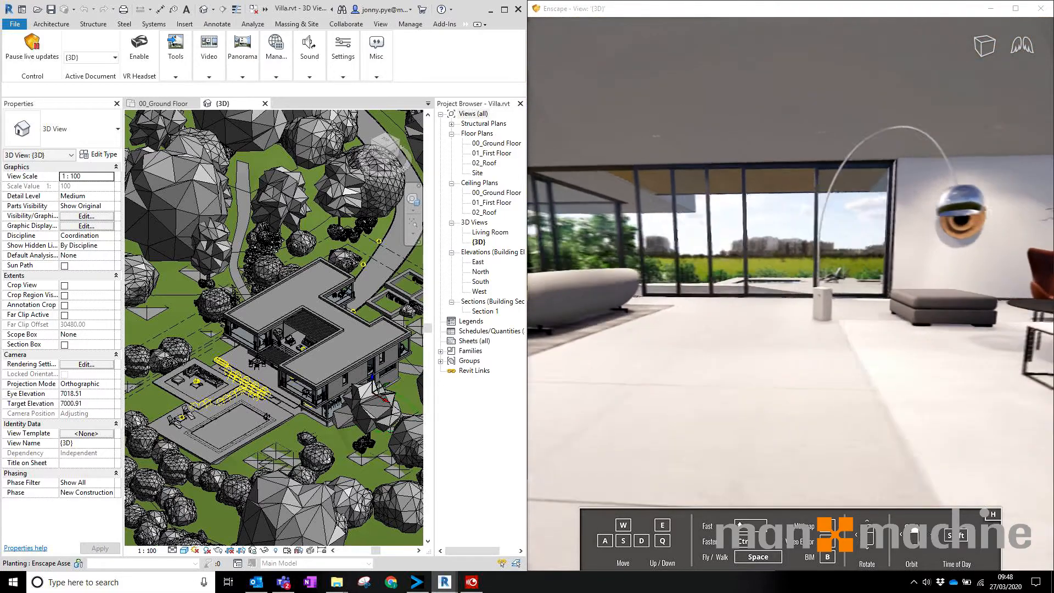
Step: Fly back out of the living room and up above the terrace pergola
key(s)
drag(790, 295, 787, 269)
key(a)
key(s)
right_drag(791, 295, 878, 297)
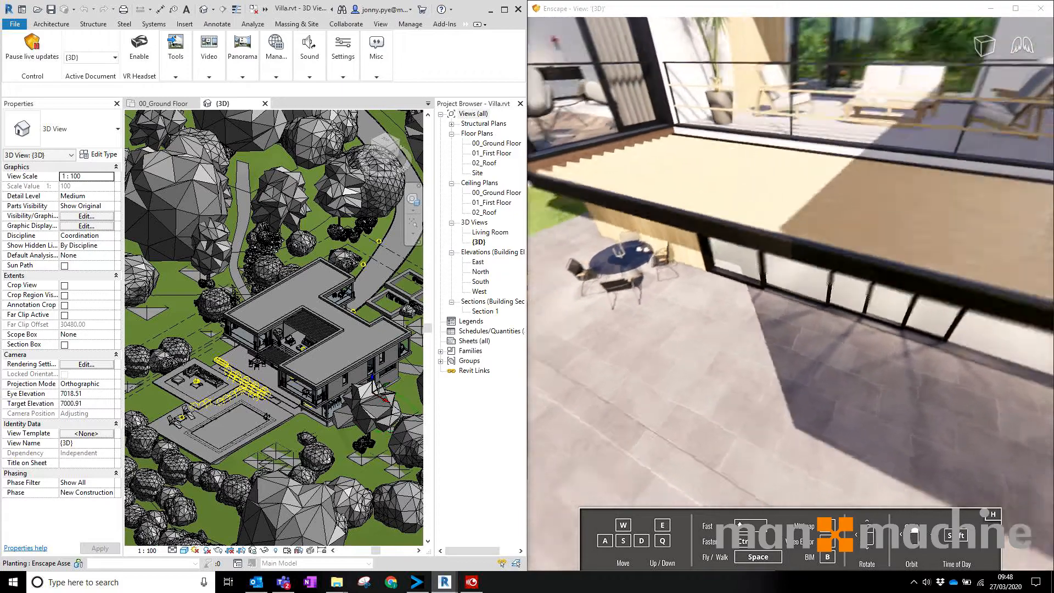
Step: Look around from above the terrace, fly back to the pool, and return to walk mode
right_drag(790, 295, 664, 261)
right_drag(779, 248, 715, 242)
right_drag(801, 284, 646, 291)
right_drag(647, 393, 769, 412)
key(s)
drag(922, 257, 898, 262)
key(space)
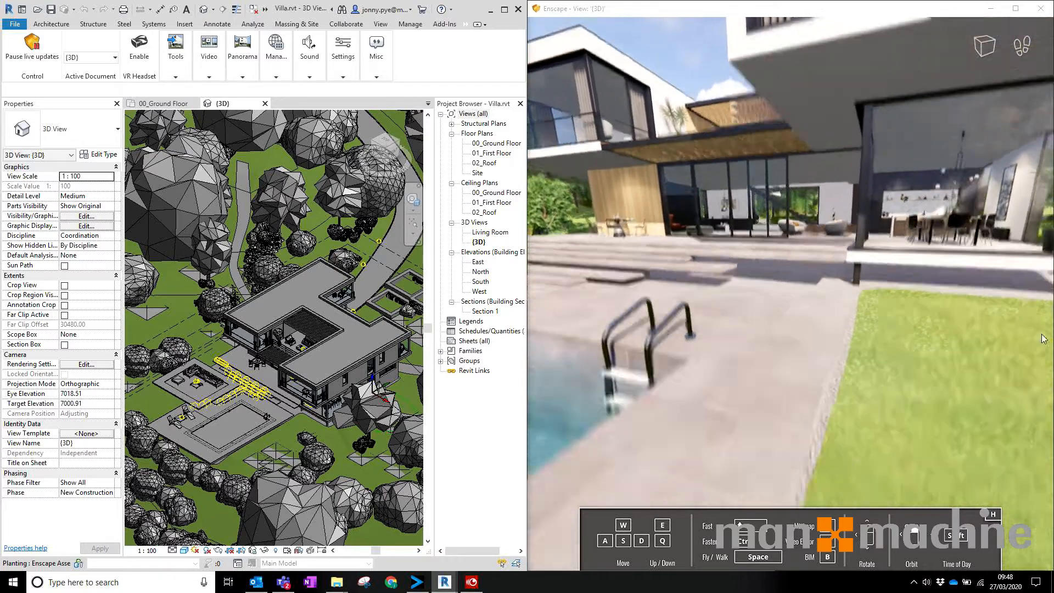
Step: Frame the house and lawn from the poolside and shift the time of day to night
key(a)
drag(758, 350, 782, 357)
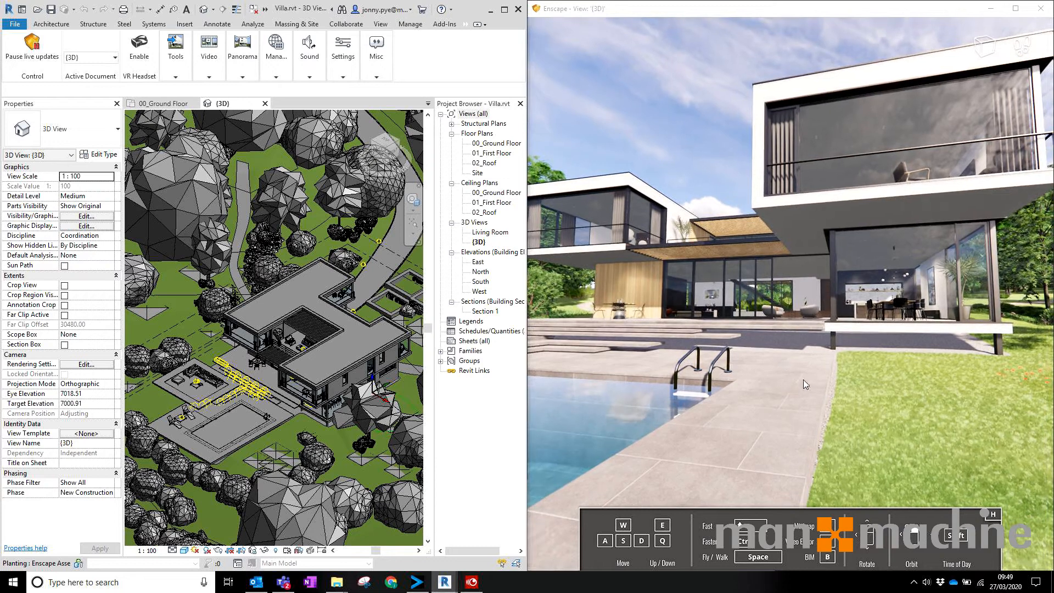
shift+right_drag(695, 254, 779, 255)
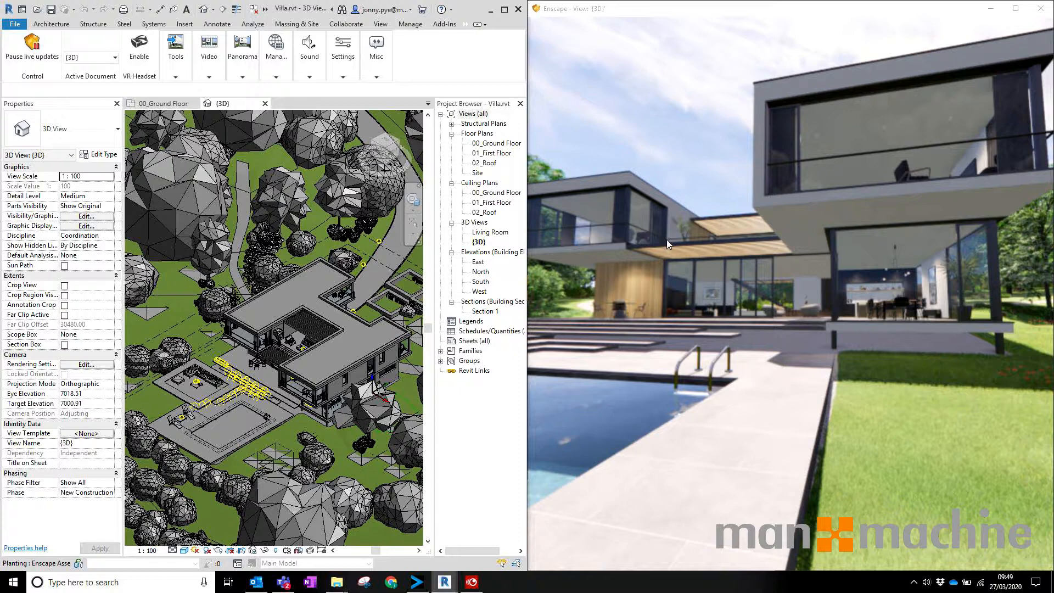
mouse_move(706, 245)
shift+right_down()
mouse_move(673, 245)
mouse_move(703, 245)
shift+right_up()
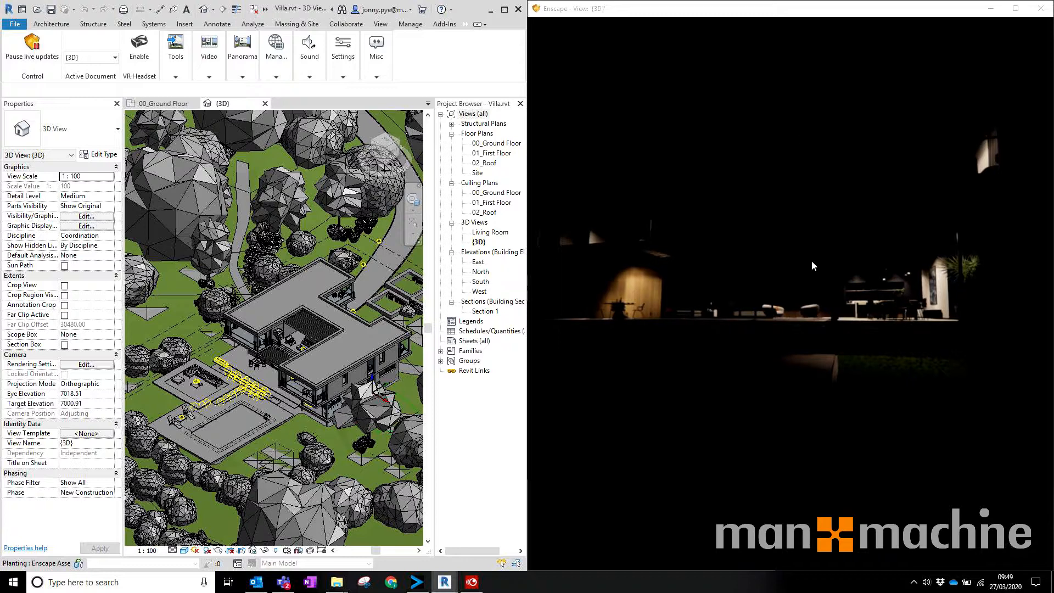
Step: Walk into the living room at night and examine how the artificial lights illuminate the sofas and floor
drag(811, 260, 706, 159)
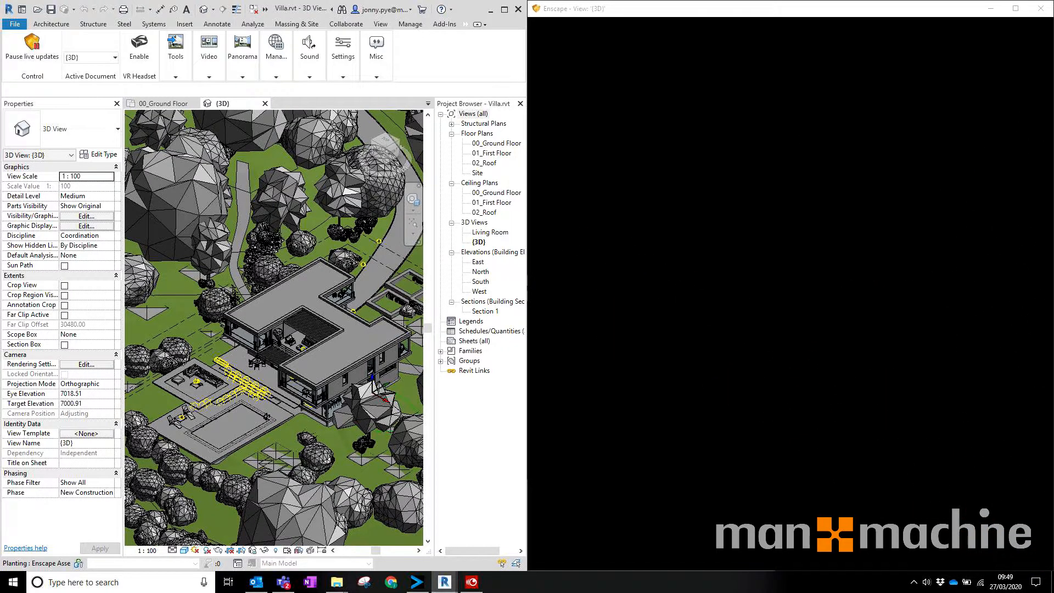
drag(706, 159, 705, 221)
key(w)
key(w)
key(w)
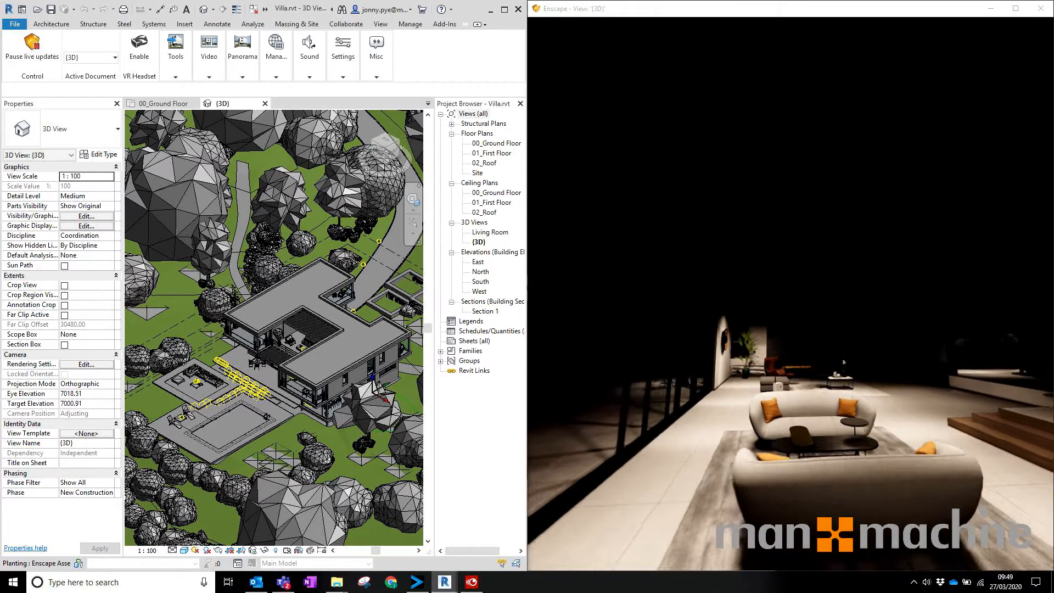
key(s)
drag(817, 302, 834, 299)
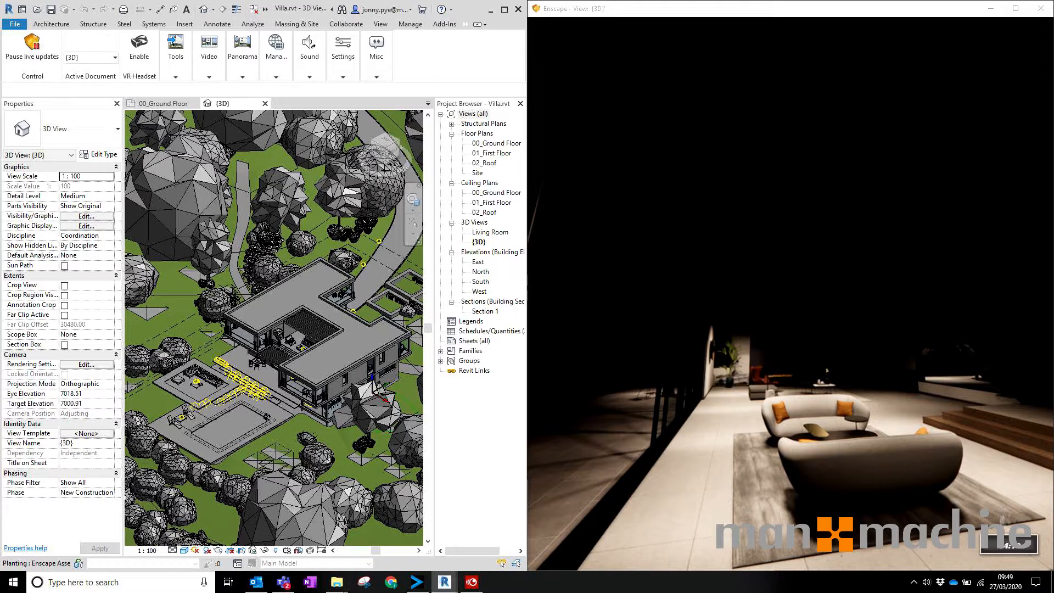
Step: Shift the time of day back to daylight and move out to view the terrace
shift+right_drag(719, 351, 738, 351)
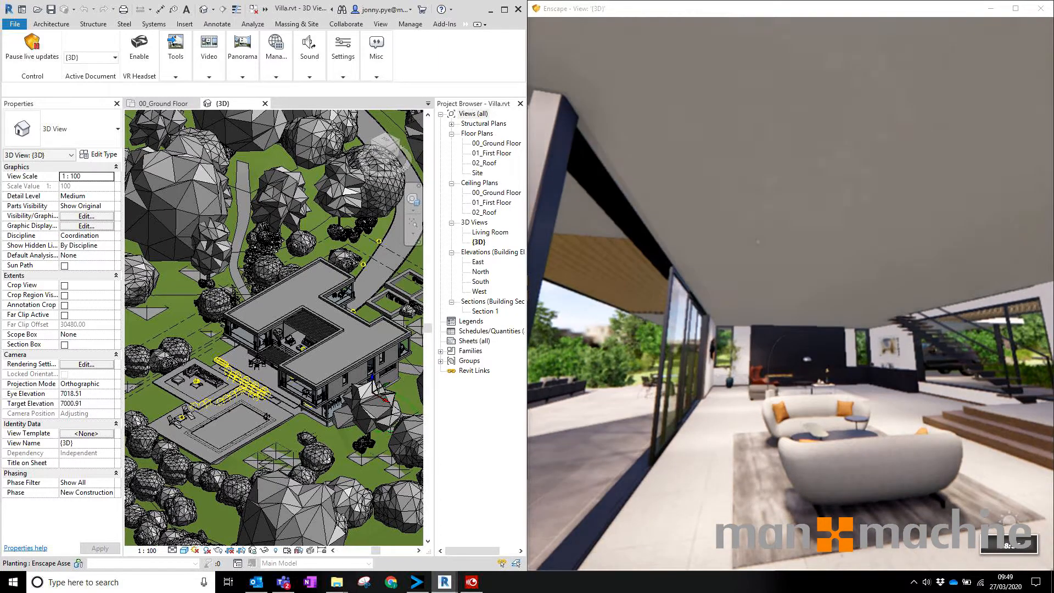
key(w)
drag(738, 351, 679, 305)
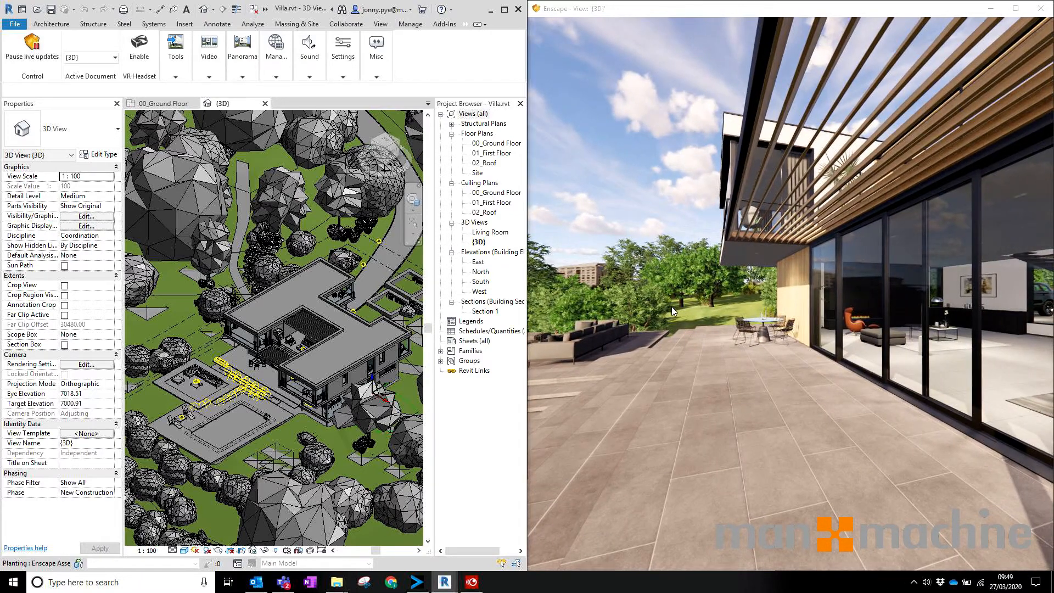
Step: Switch to the Revit 3D view showing the whole site, check its sun path options, and dismiss them
scroll(295, 339, down, 6)
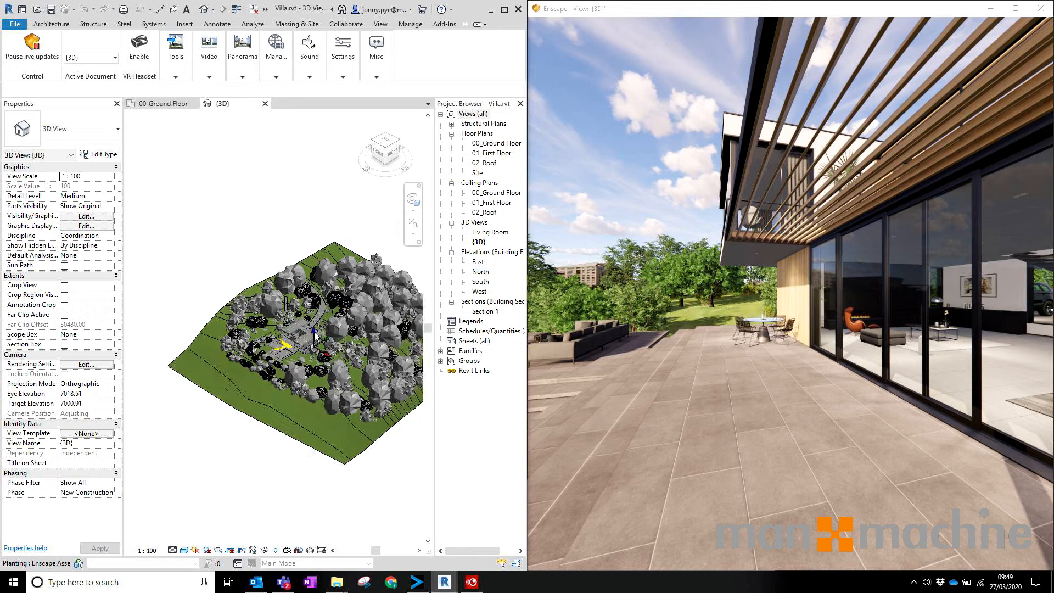
shift+middle_drag(364, 348, 331, 331)
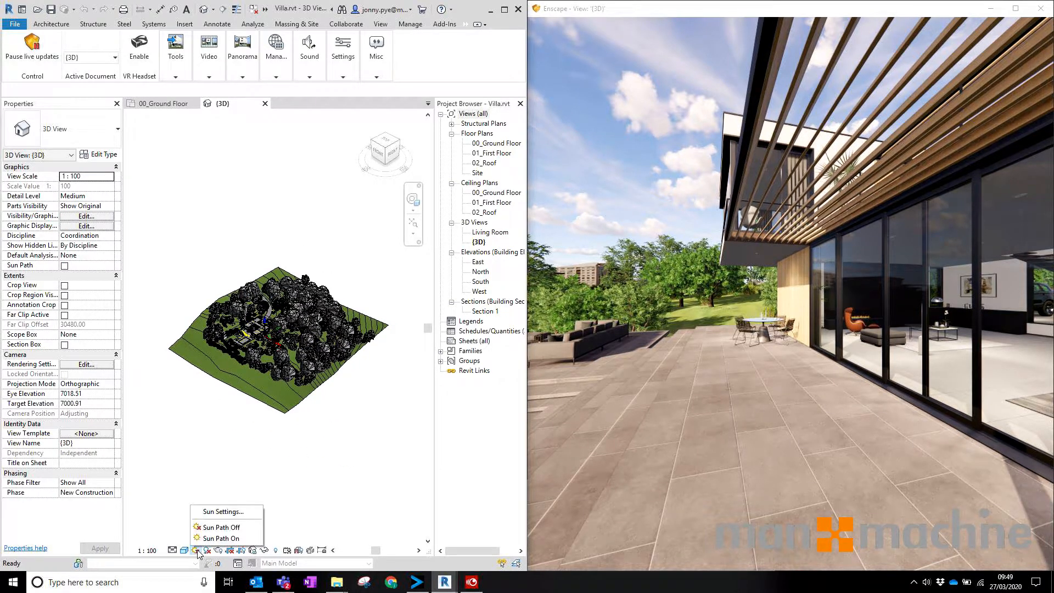
click(328, 491)
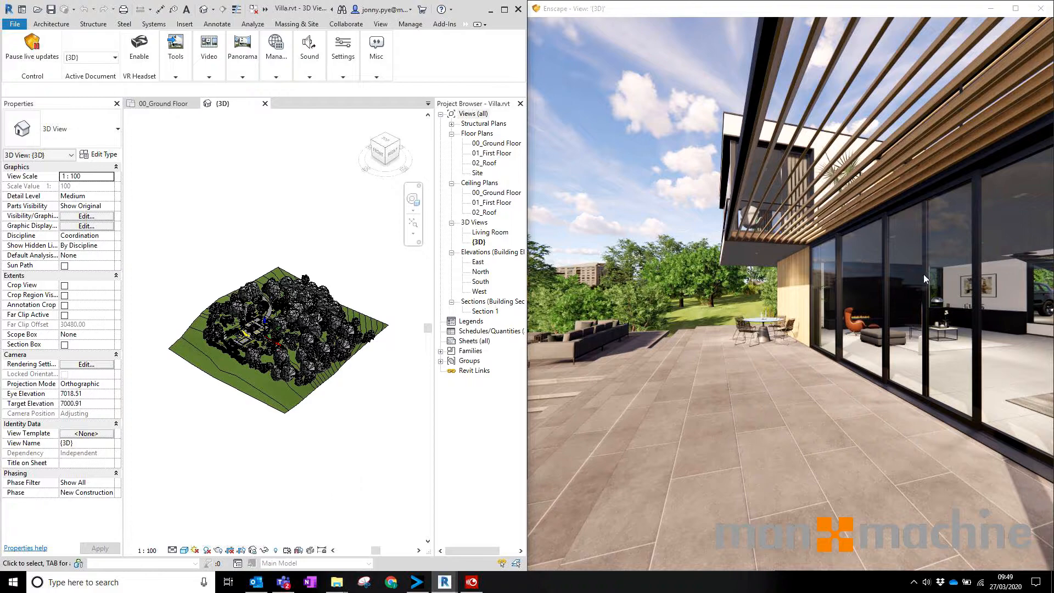
Step: Walk along the sunlit terrace and examine the pool, steps and glazed dining area
drag(804, 327, 642, 334)
key(w)
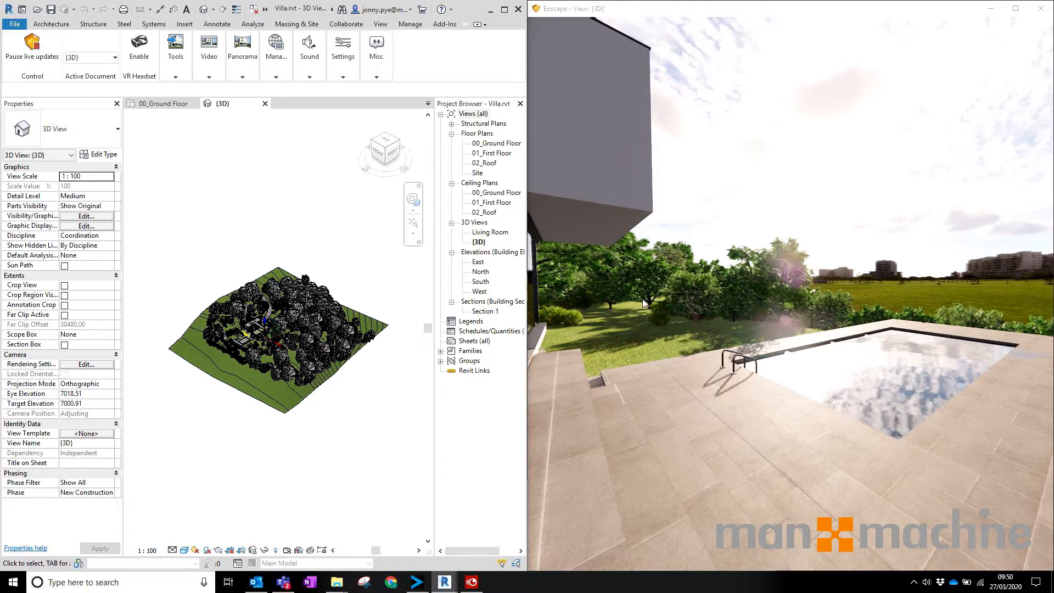
key(w)
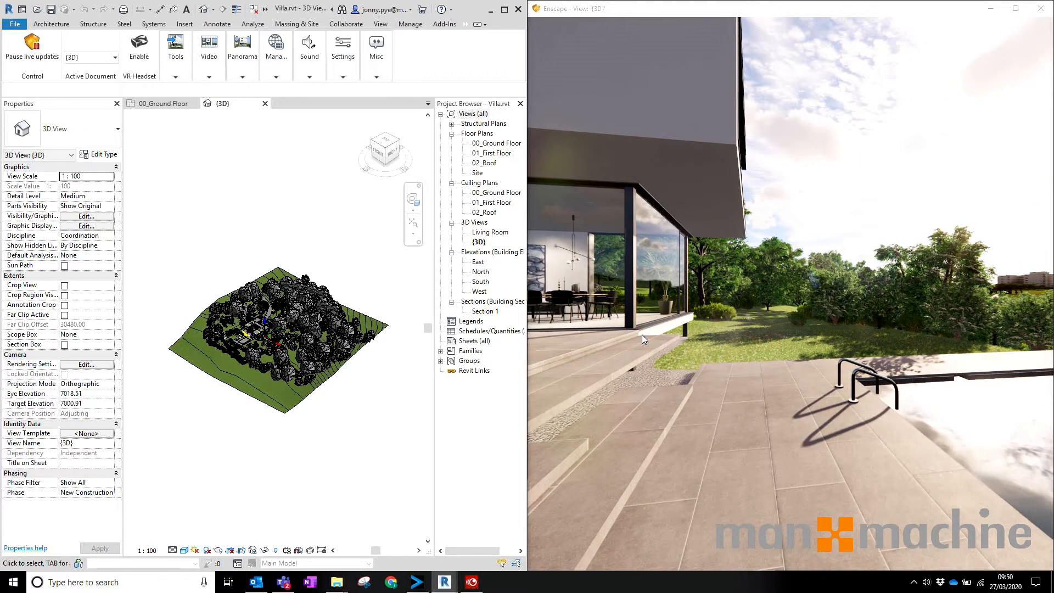
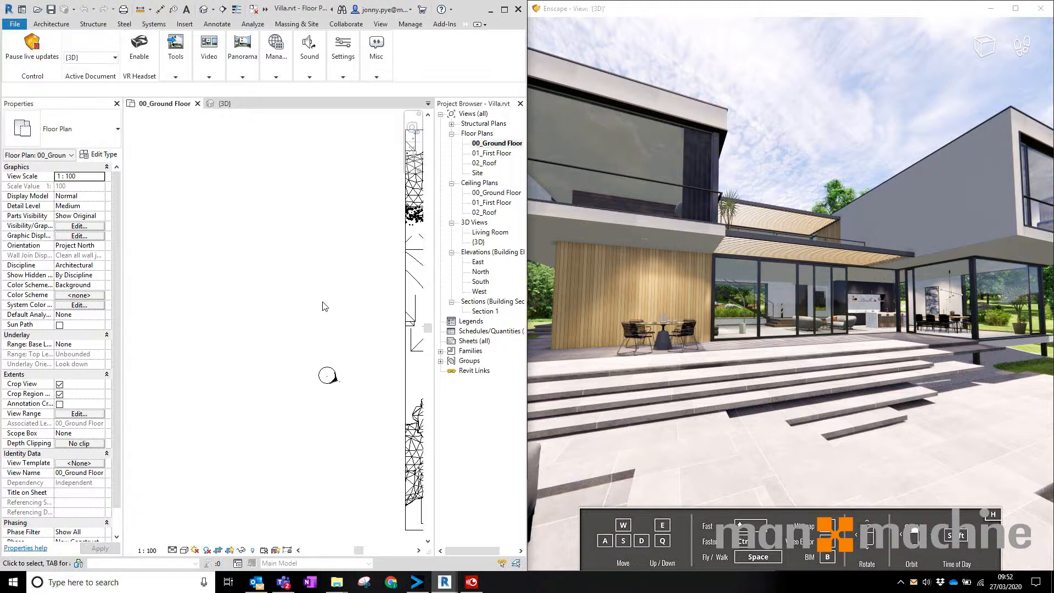
Step: Frame the house in the ground floor plan and check which 3D views are available for live rendering
middle_drag(341, 285, 157, 341)
scroll(258, 293, up, 2)
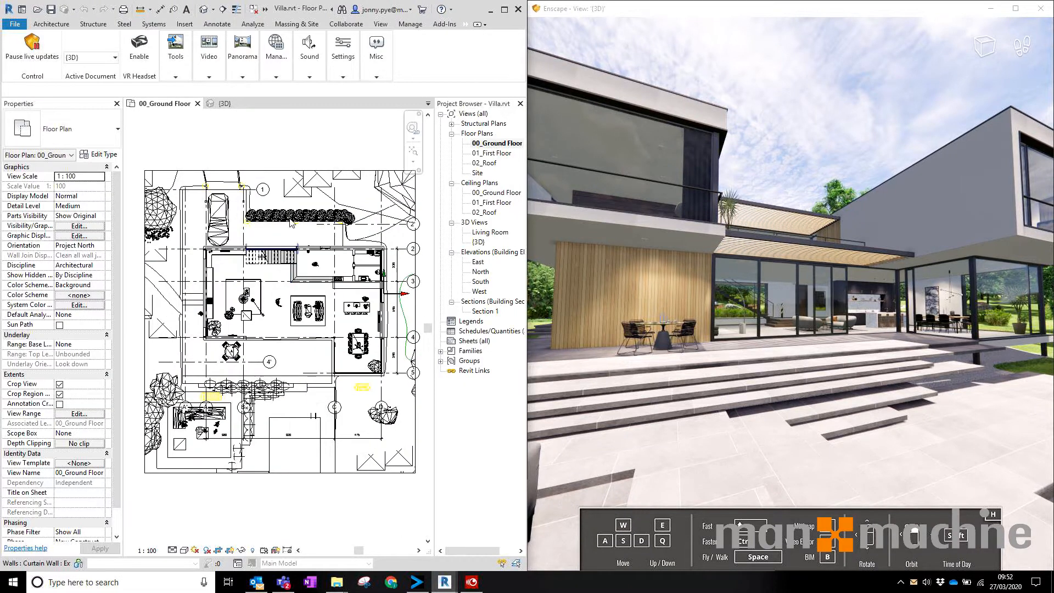
click(90, 59)
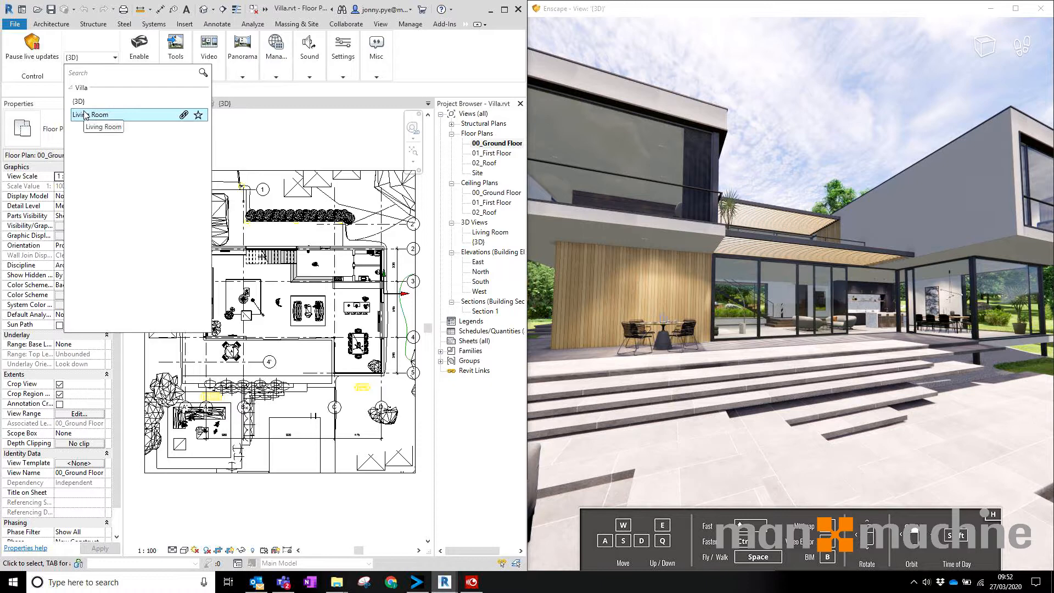
click(285, 156)
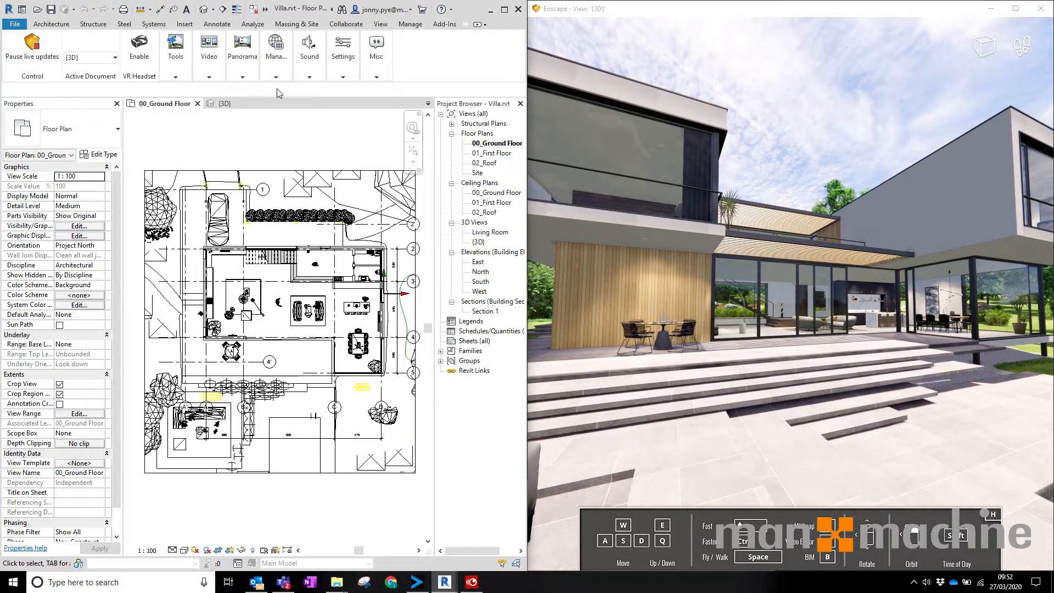
Step: Place a perspective camera at the stair end of the living room, aimed diagonally across the ground floor plan toward the dining area
click(214, 14)
click(235, 41)
click(218, 264)
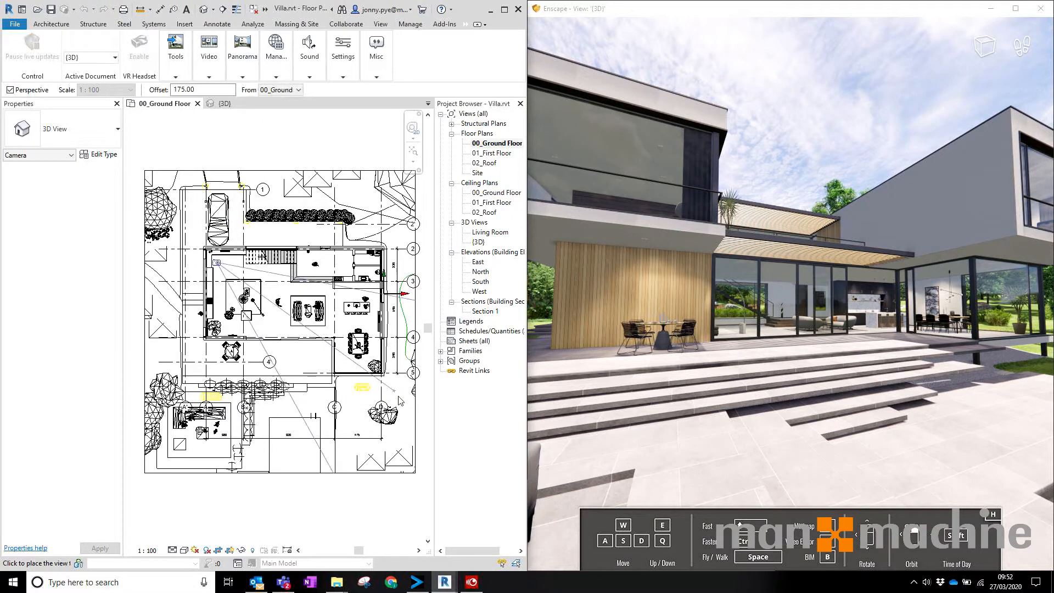
click(377, 375)
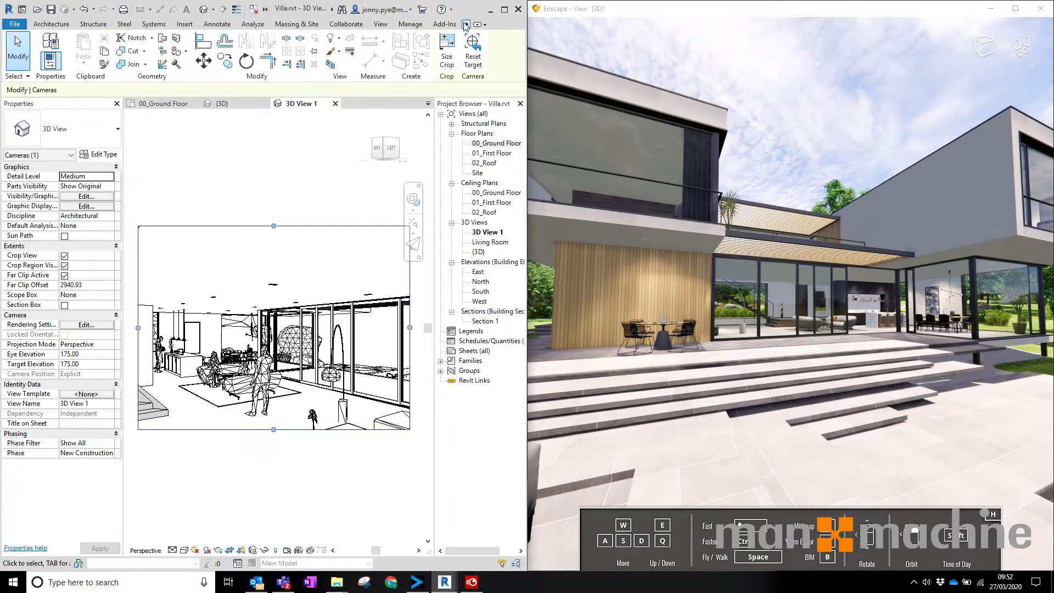
Step: Set 3D View 1 as the active Enscape view
click(465, 25)
click(483, 34)
click(173, 76)
click(104, 59)
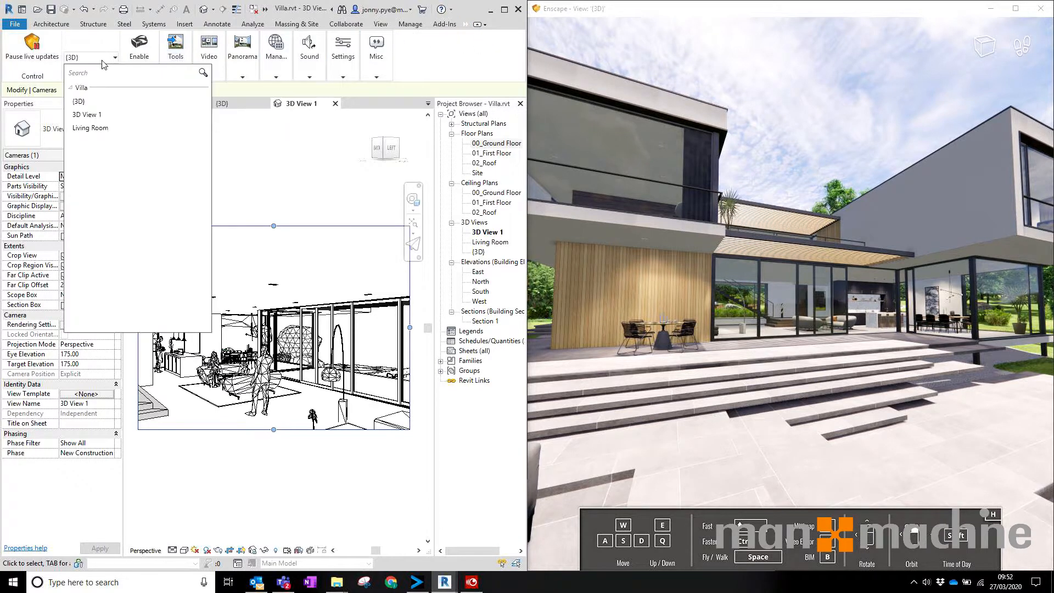
click(91, 115)
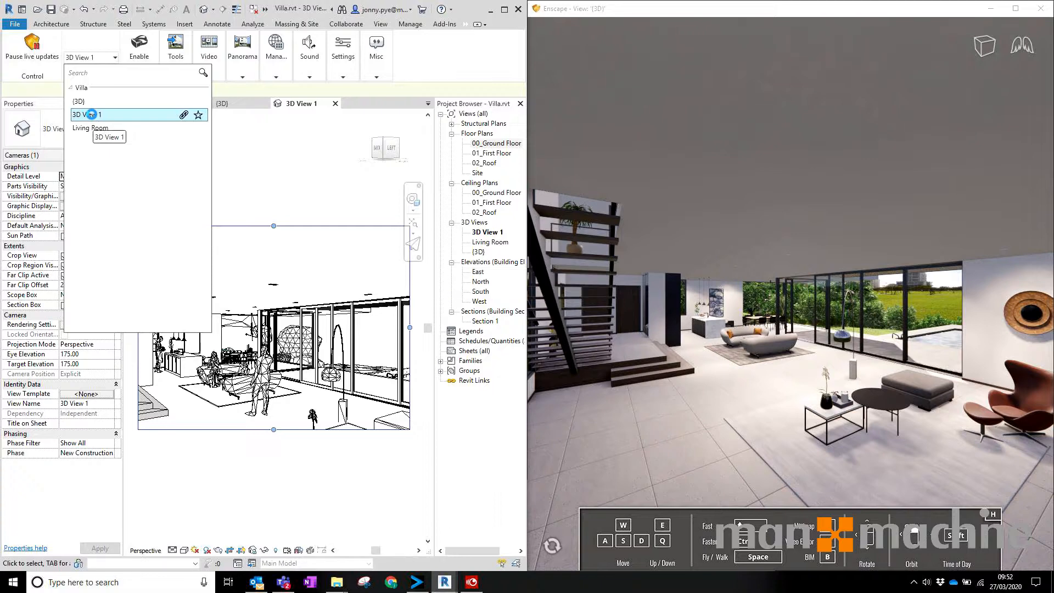
click(91, 114)
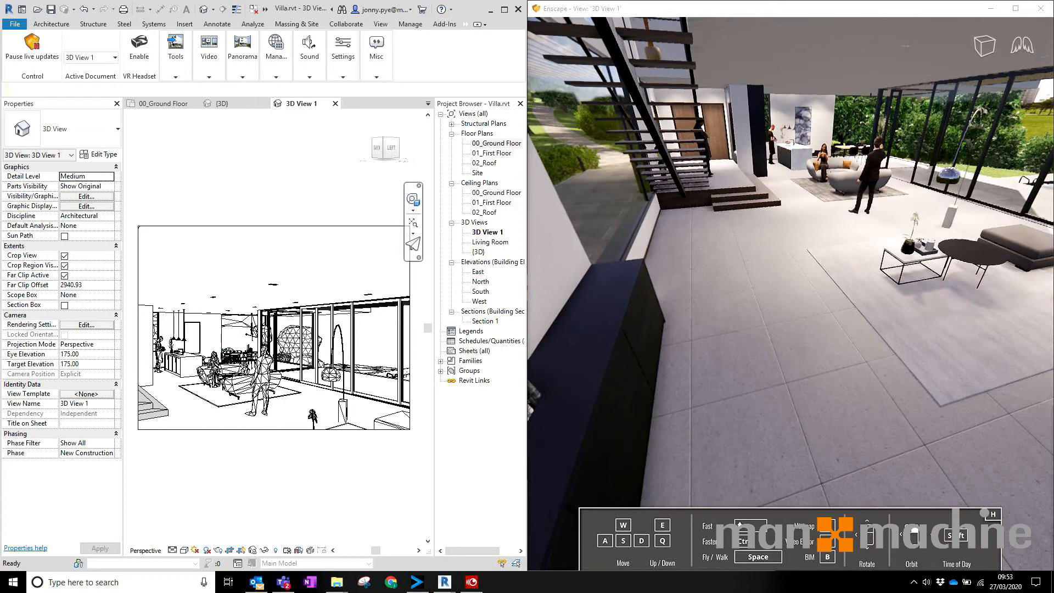
Step: Switch from fly to walk mode and look around the living room toward the staircase
drag(750, 337, 748, 220)
key(space)
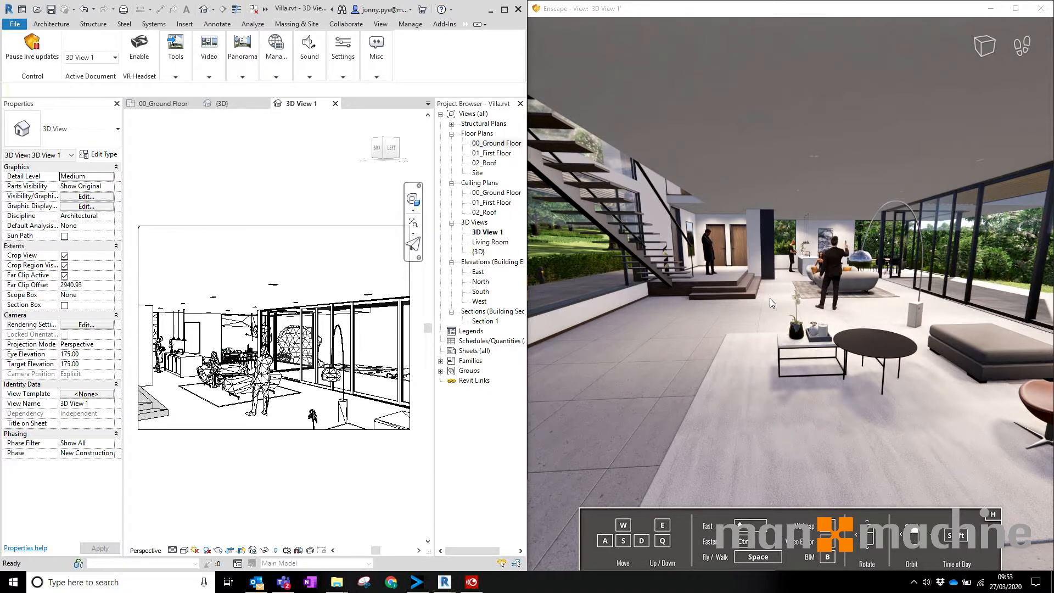
drag(784, 301, 717, 306)
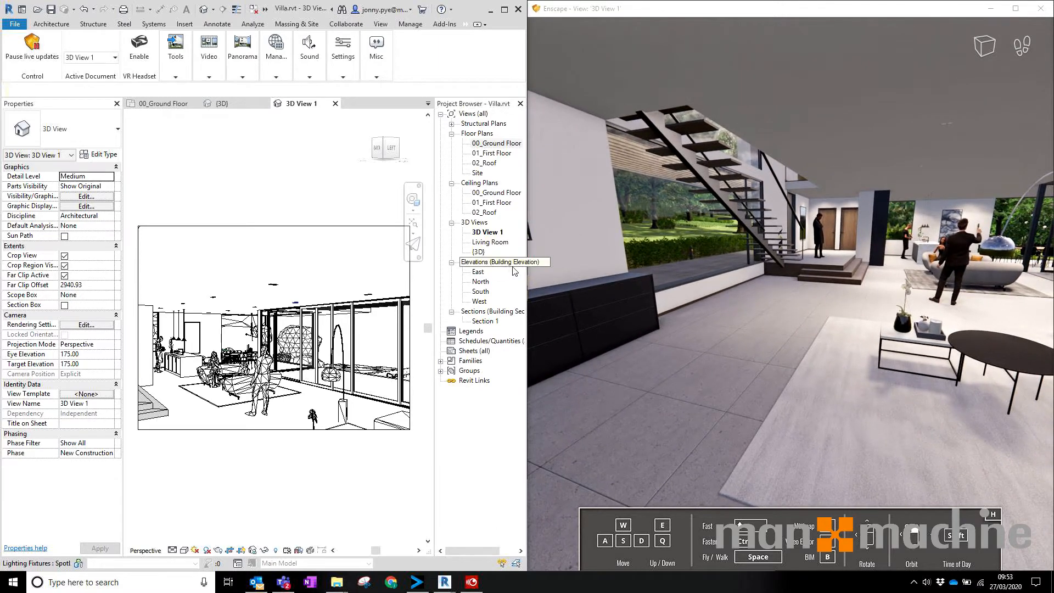
Step: Select the living room floor and choose Floor_Parquet_Dark as the Finish 1 layer material of its Floor_30 type
click(192, 418)
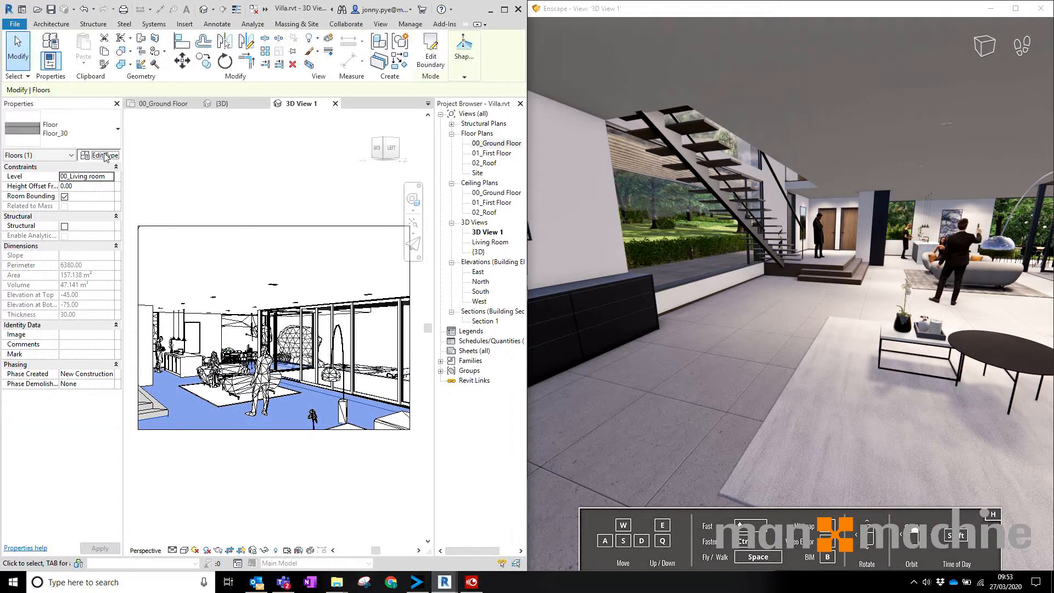
click(104, 155)
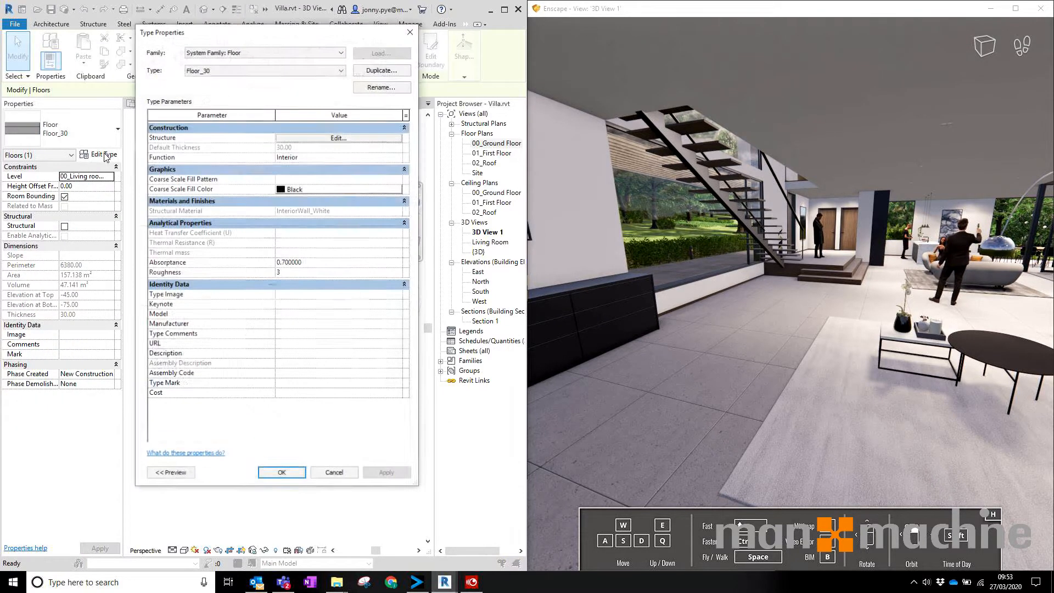
click(299, 137)
click(254, 135)
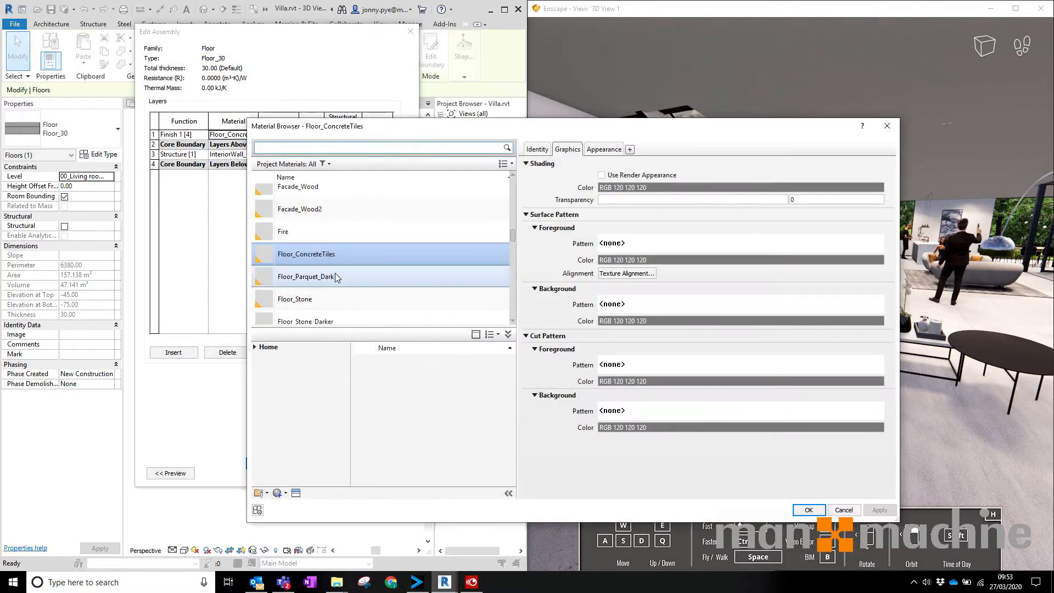
click(336, 277)
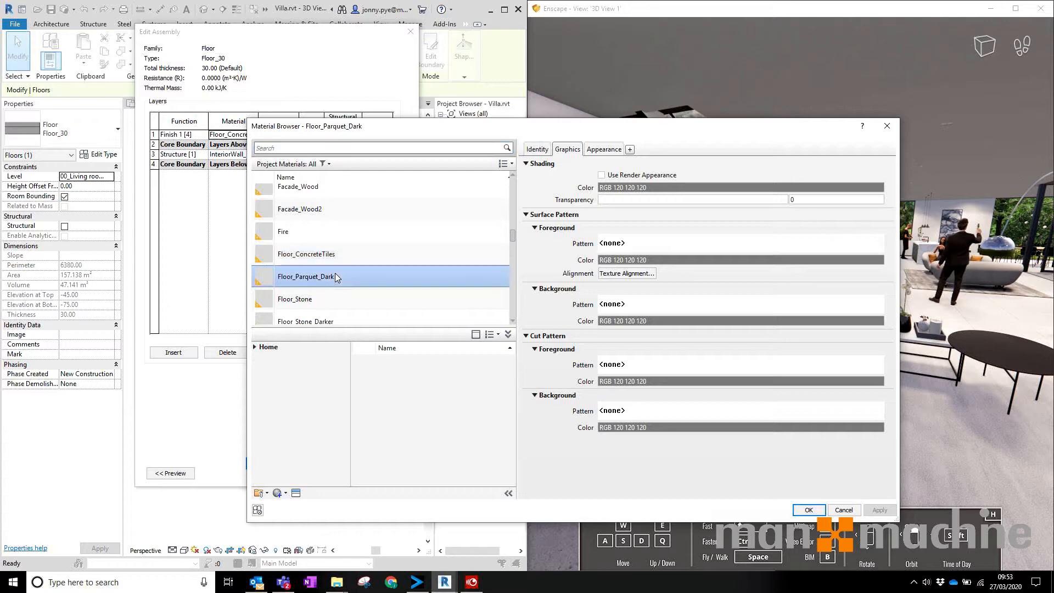
scroll(446, 222, up, 1)
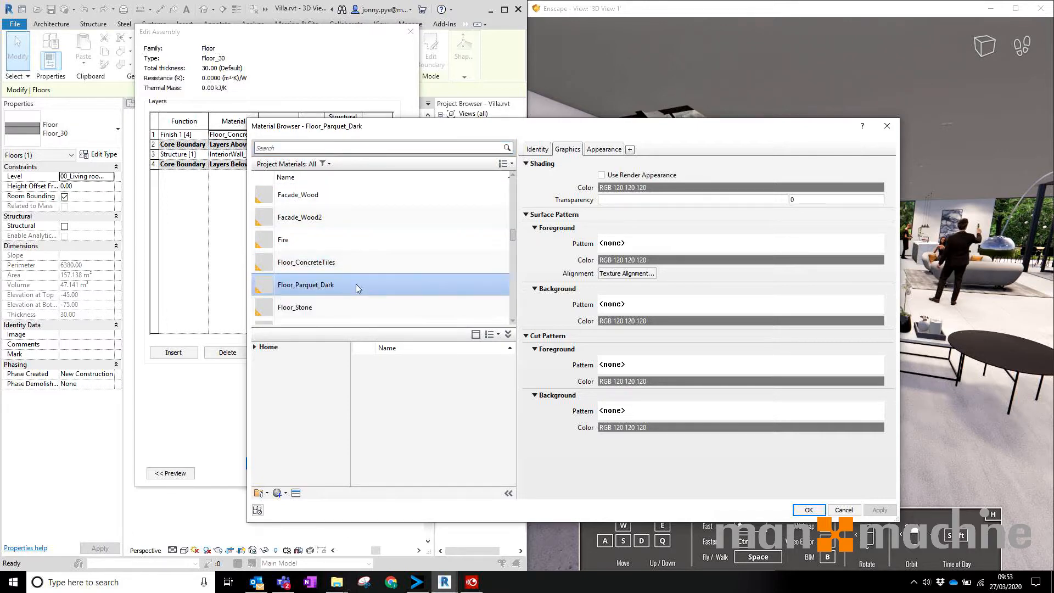
scroll(393, 322, down, 2)
Step: Review the parquet material's appearance and bump settings, and apply the material change to the floor type
click(604, 150)
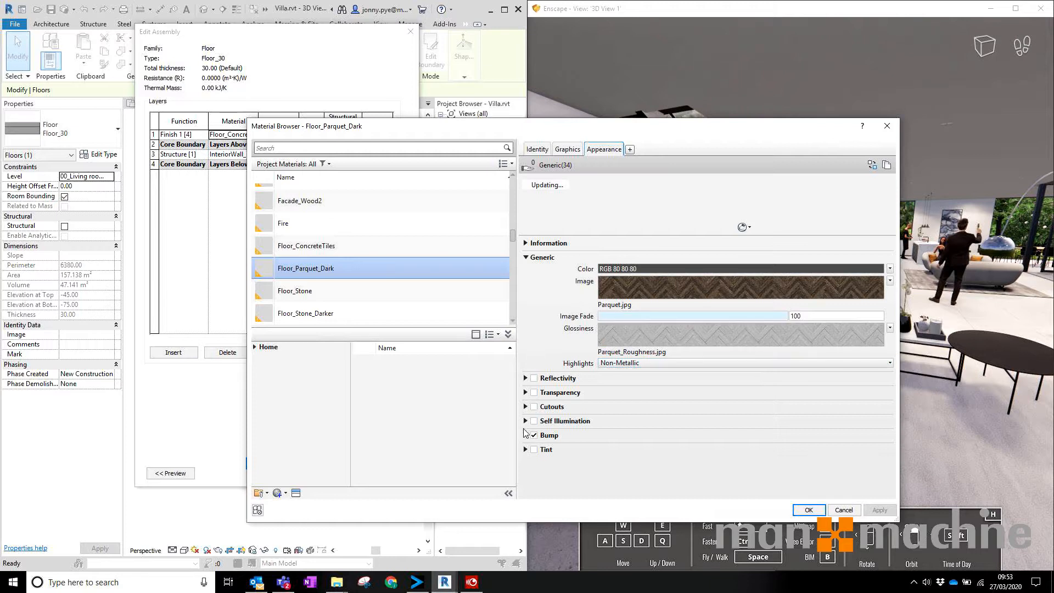
click(526, 435)
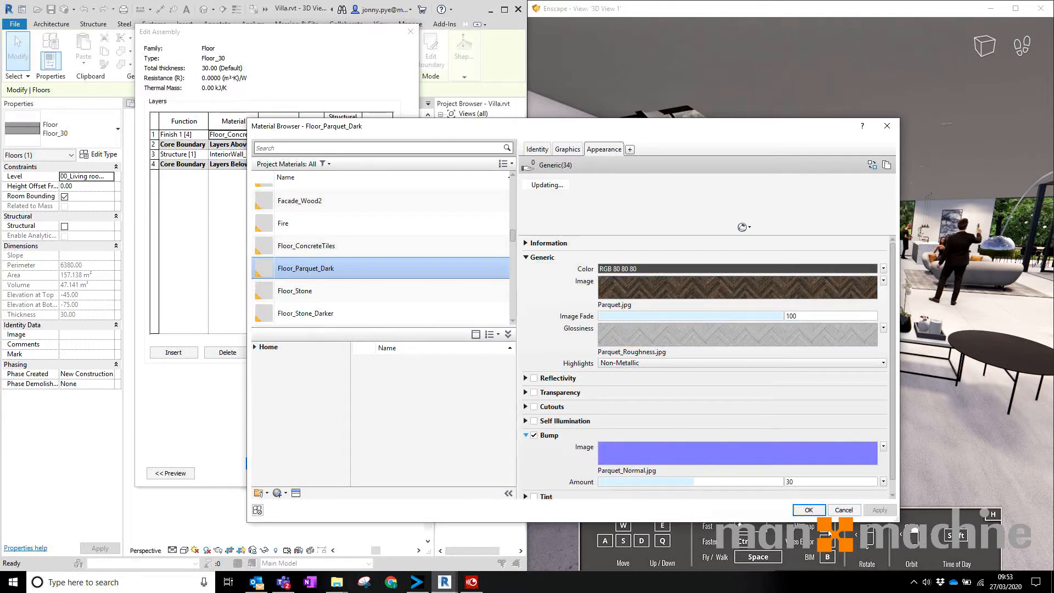
click(809, 510)
click(264, 461)
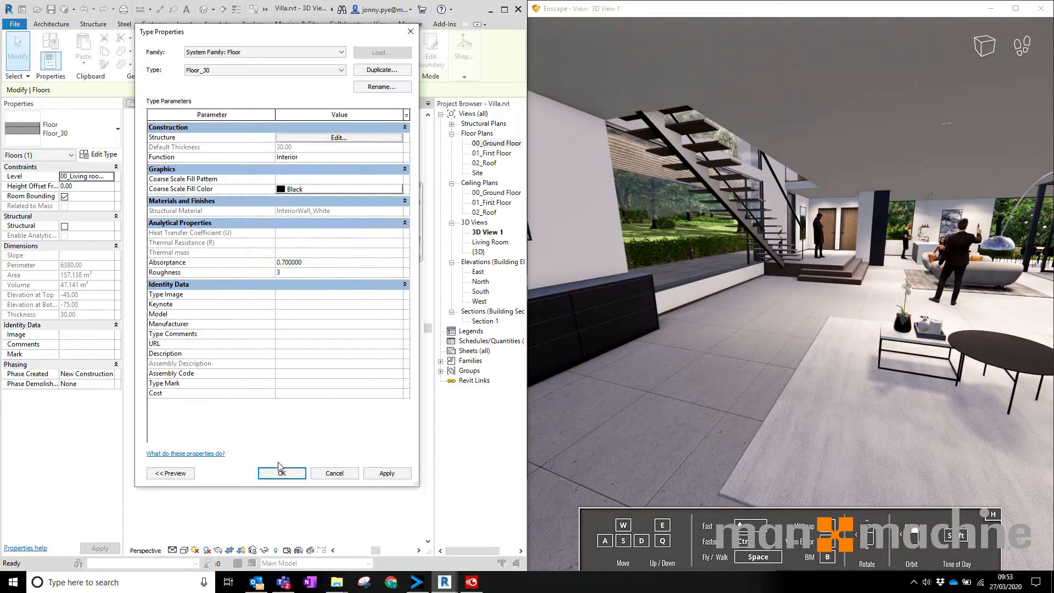
click(273, 478)
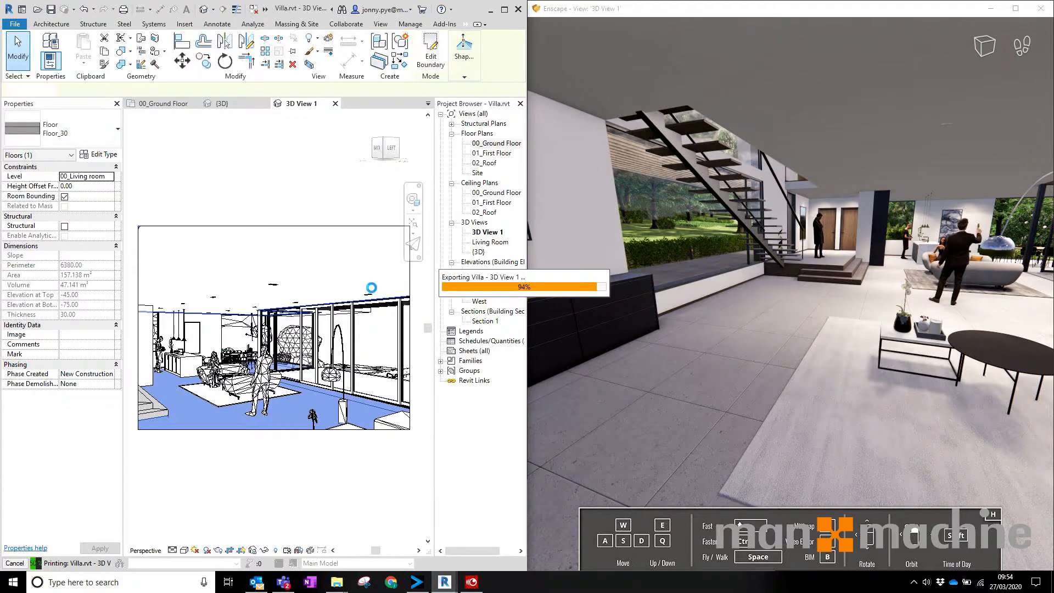
Step: Examine the herringbone parquet floor up close in fly mode, and return to walk mode
right_drag(793, 314, 987, 320)
right_drag(791, 317, 788, 252)
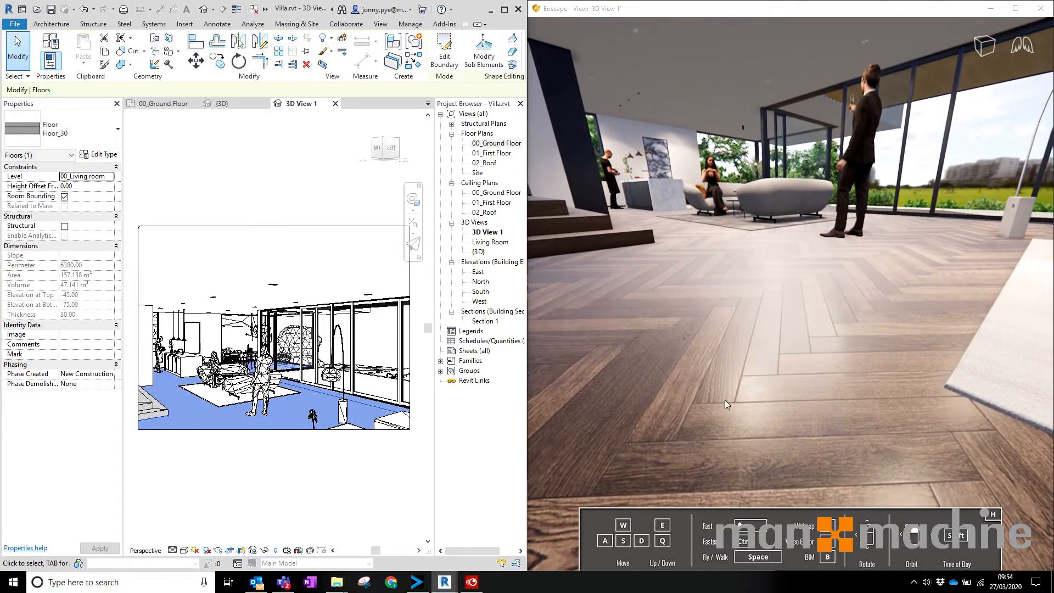
drag(741, 379, 790, 369)
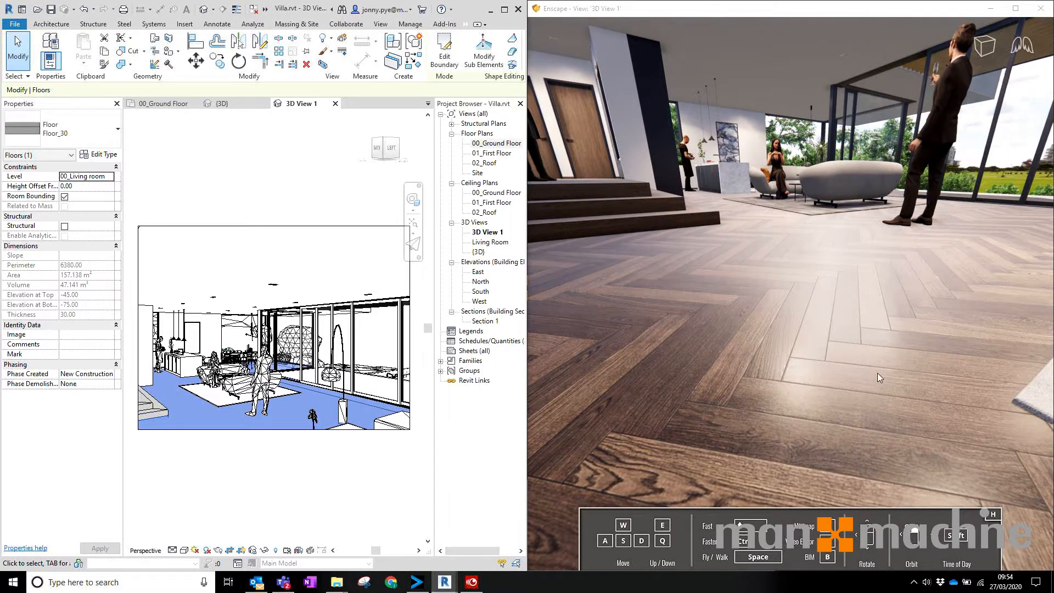
key(s)
key(space)
drag(857, 383, 805, 401)
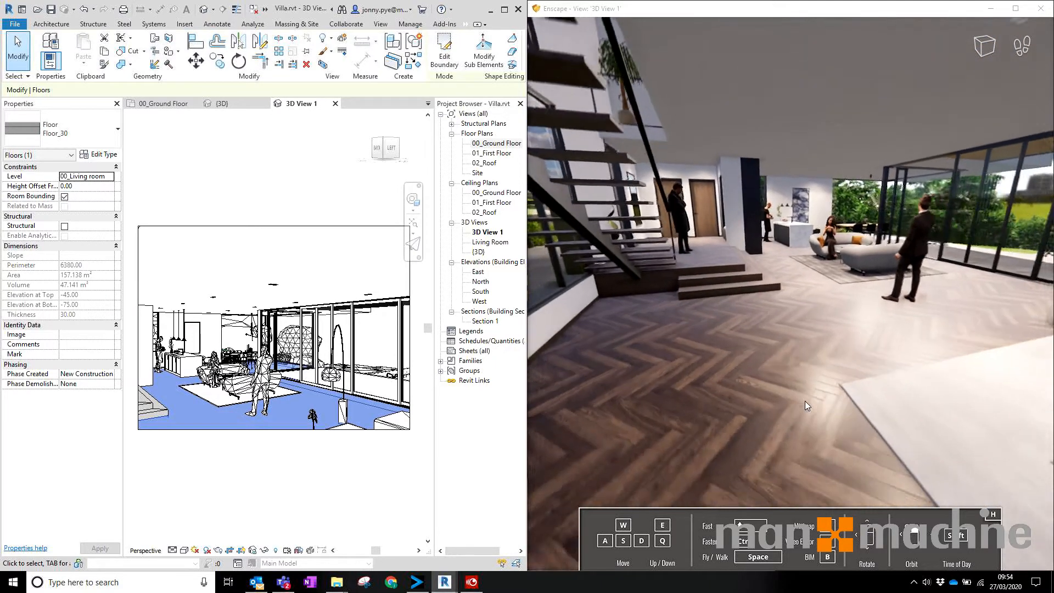
Step: Open the 00_Ground Floor plan, frame the living room and clear the floor selection
click(494, 144)
double_click(494, 144)
scroll(277, 282, up, 4)
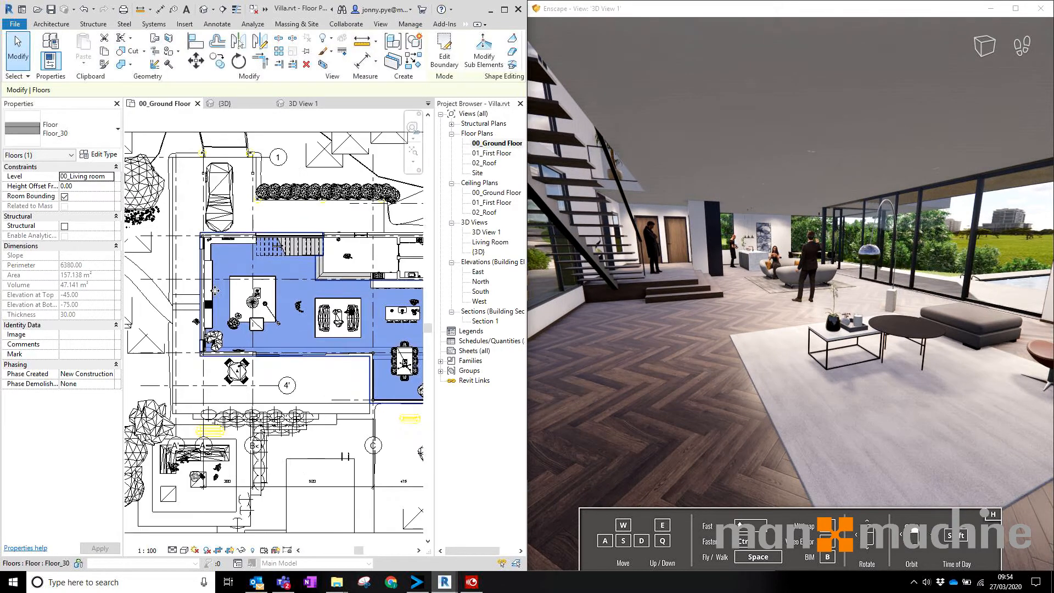
key(Escape)
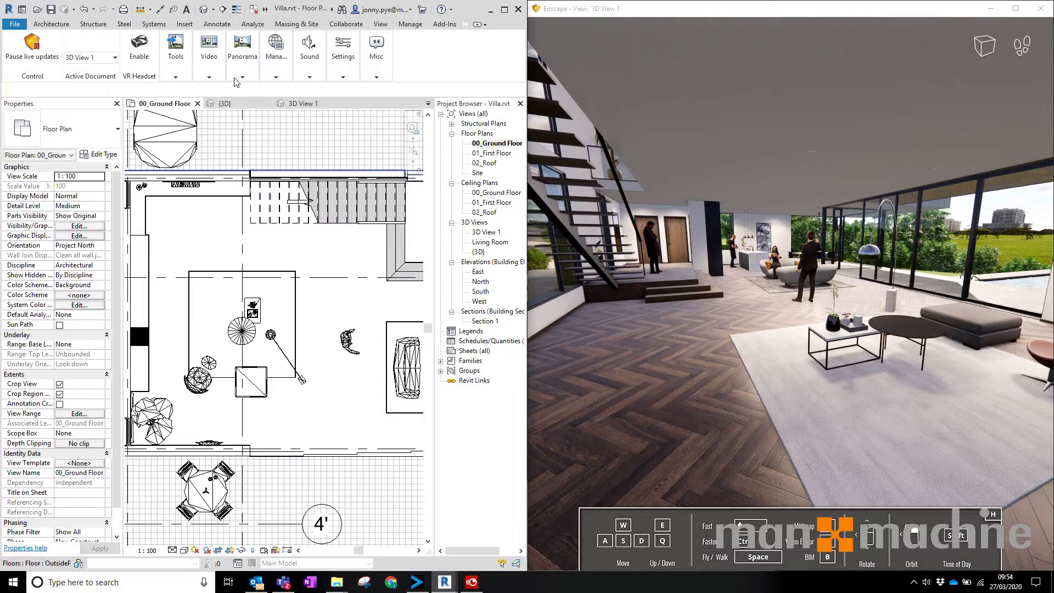
Step: Place the Enscape Sofa 06, L-Shape component at the stair-side edge of the living room rug in the ground floor plan
click(209, 69)
click(55, 25)
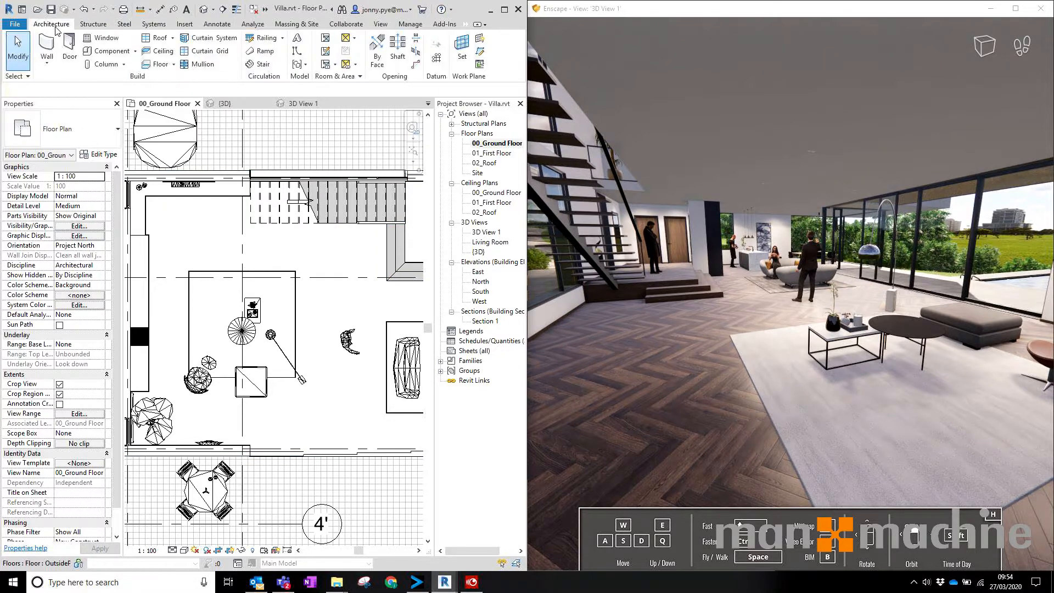
click(110, 51)
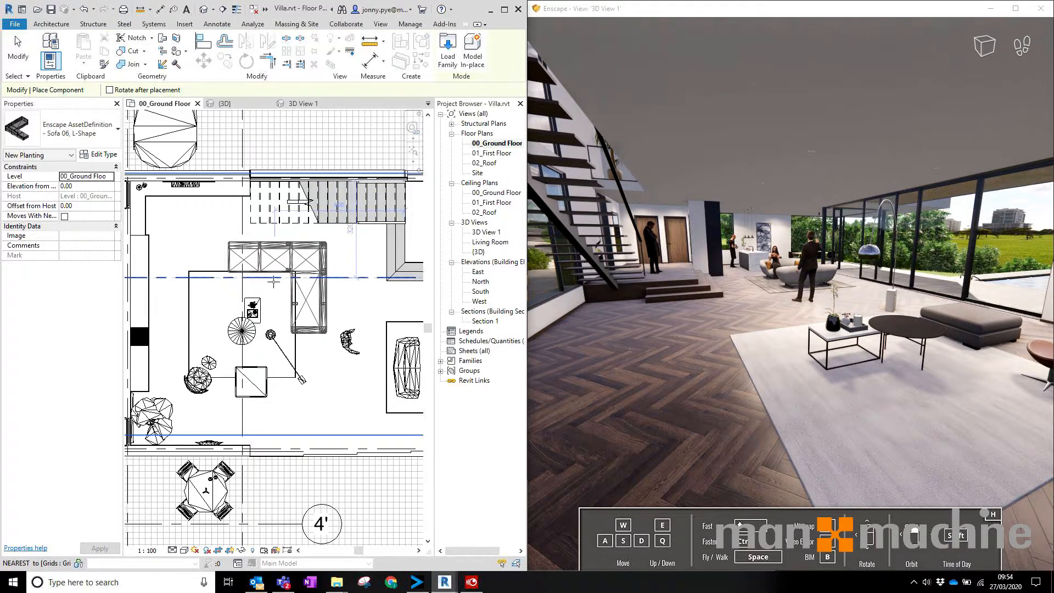
click(282, 274)
key(Escape)
key(Escape)
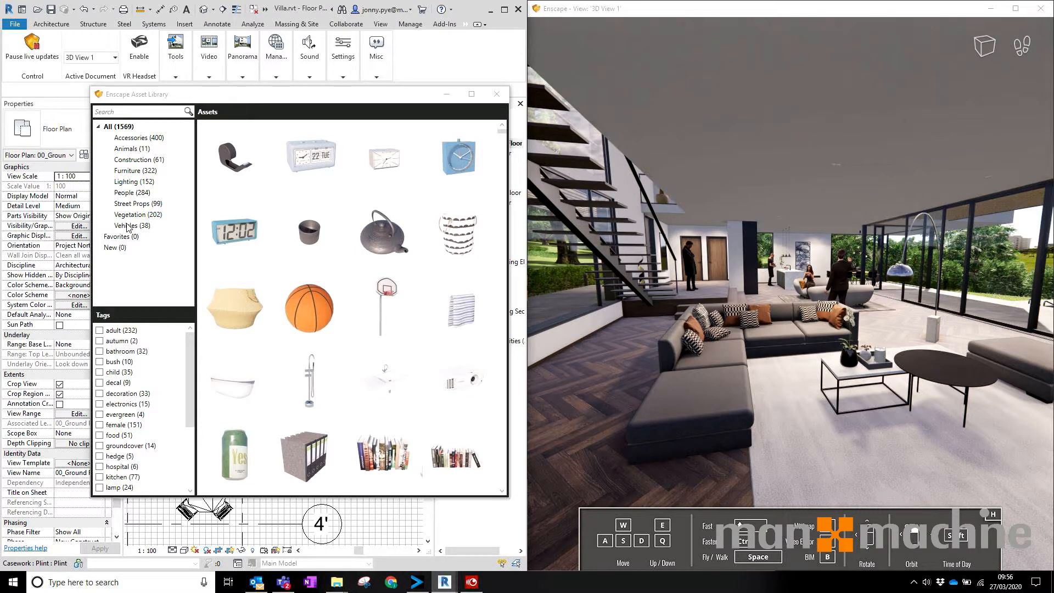
Step: Place the Aimee, Standing asset from the People category on the rug beside the L-shaped sofa, and close the Asset Library
drag(274, 94, 682, 111)
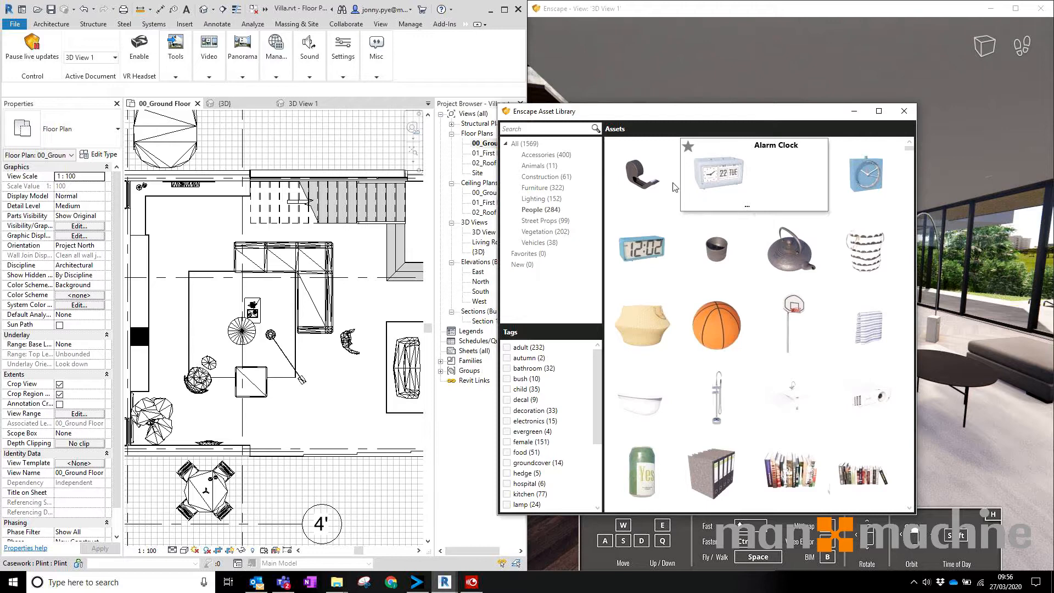
click(536, 214)
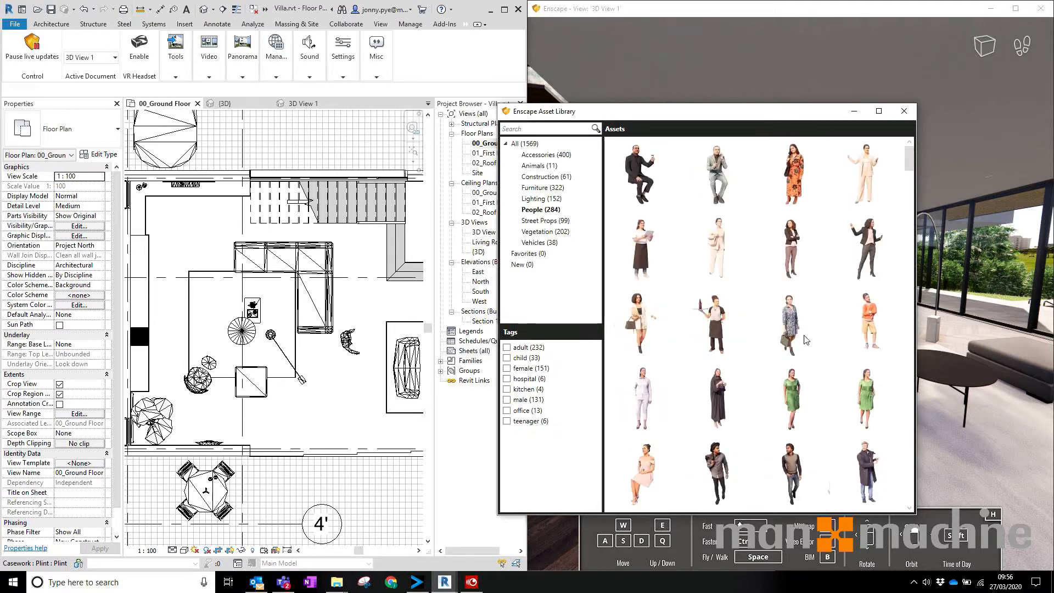
mouse_move(721, 324)
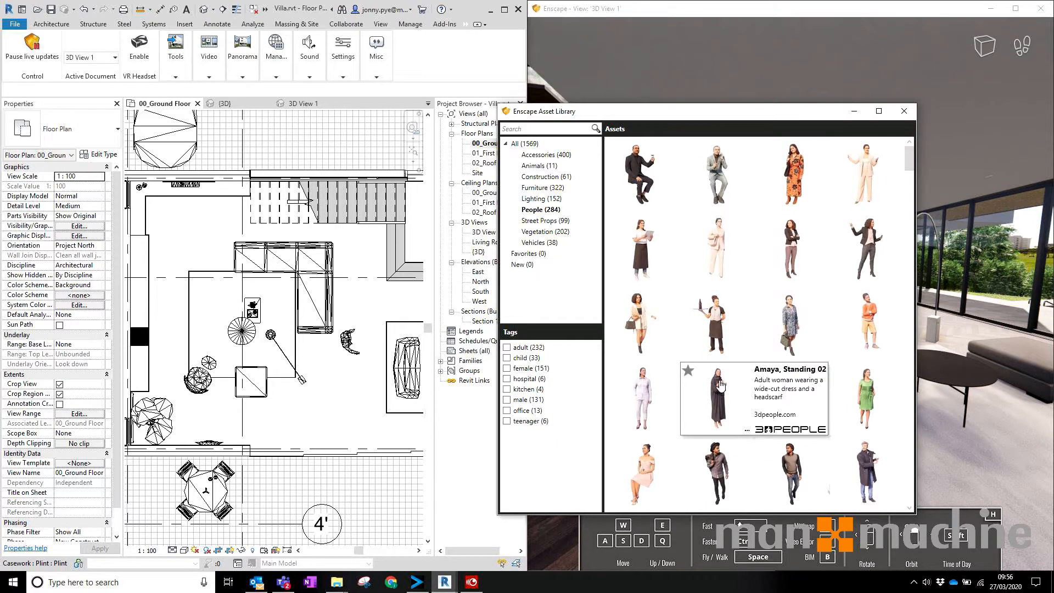
mouse_move(792, 332)
click(784, 315)
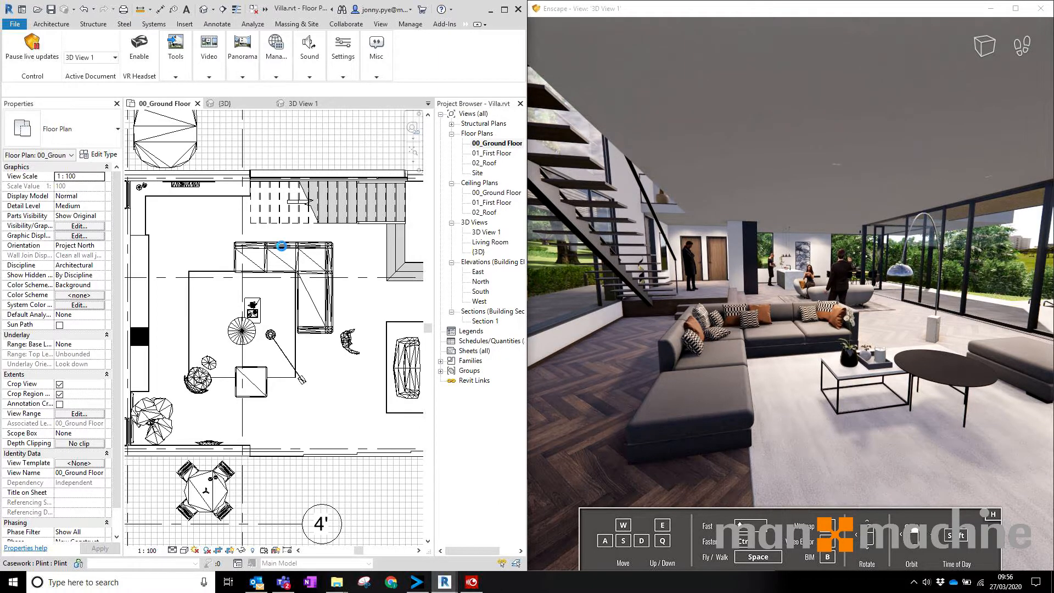
click(216, 294)
key(Escape)
key(Escape)
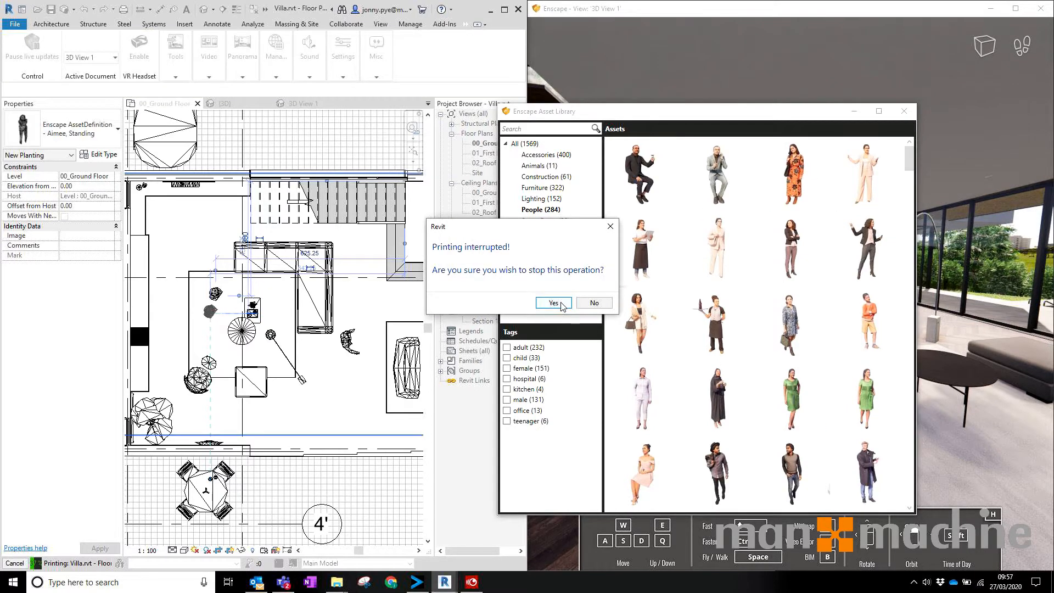
click(593, 303)
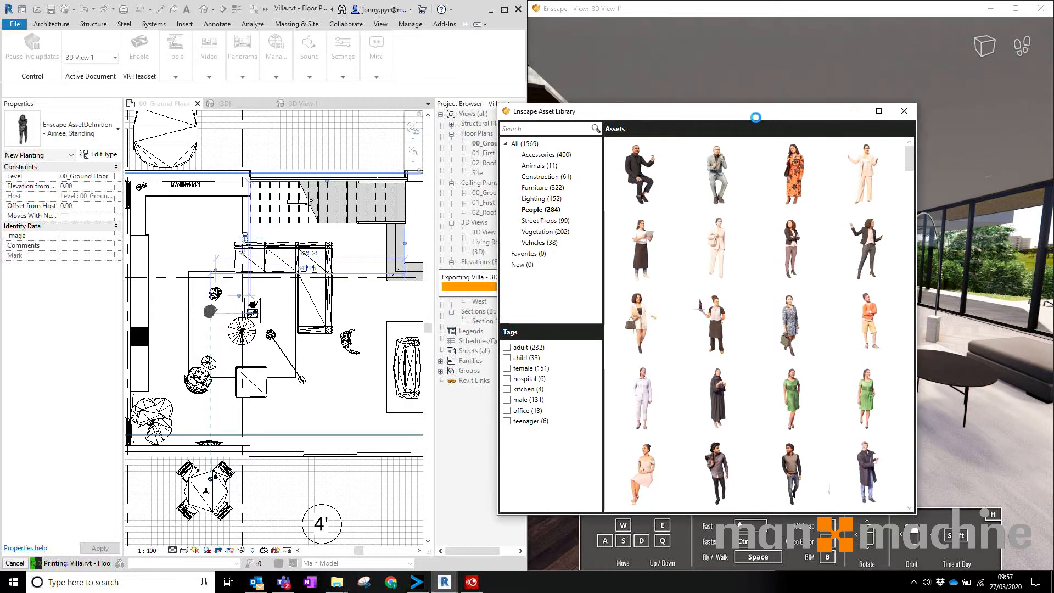
click(904, 113)
Step: Walk through the kitchen past the hob and view the curved-sofa lounge in the Enscape view
key(s)
drag(682, 271, 952, 274)
key(d)
key(w)
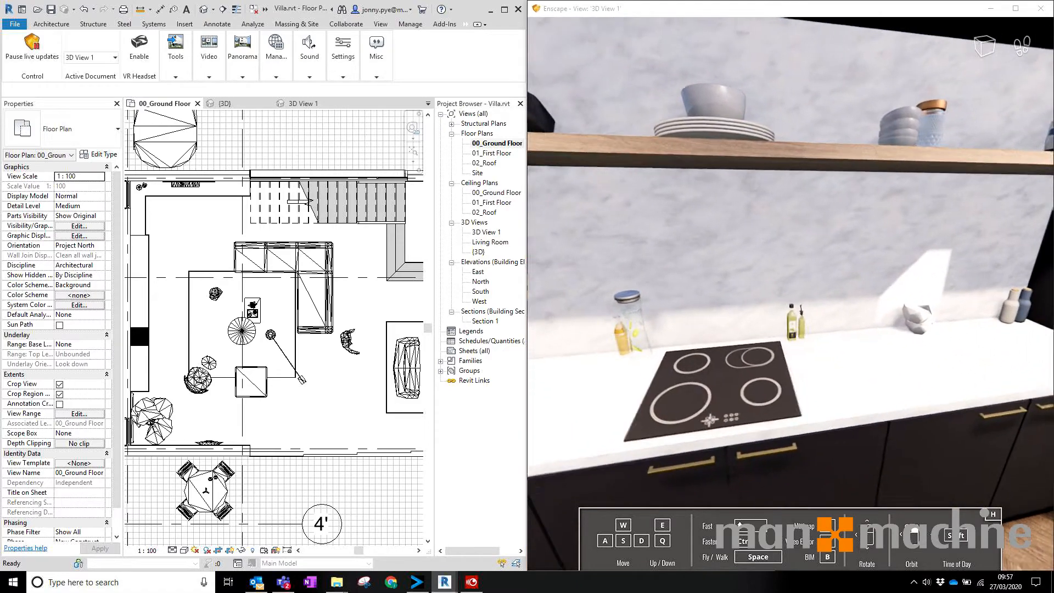
drag(614, 277, 694, 278)
key(s)
drag(851, 272, 752, 250)
key(w)
drag(900, 252, 1009, 256)
key(w)
key(w)
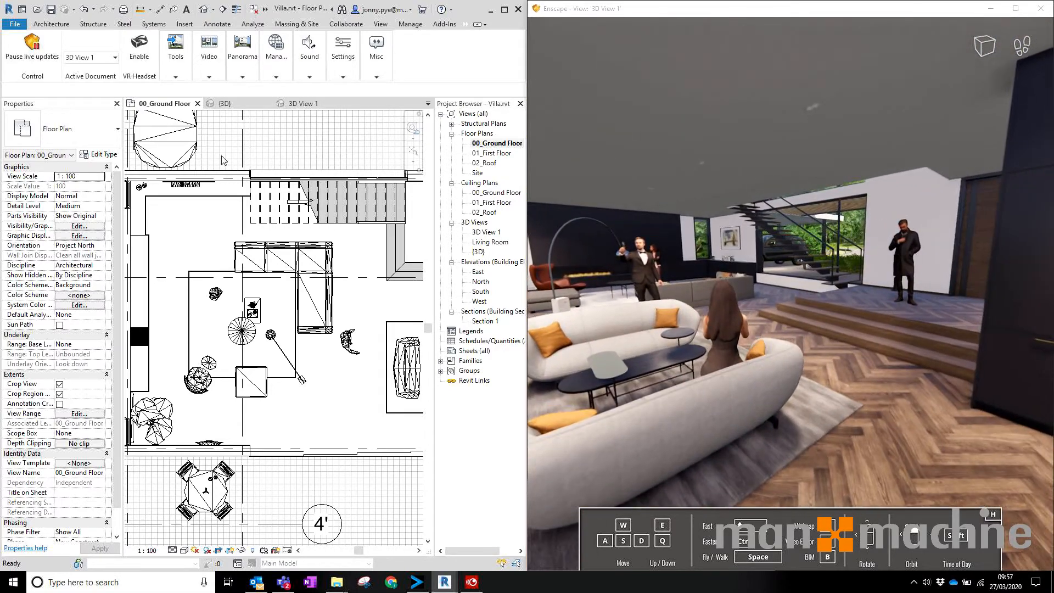
click(176, 59)
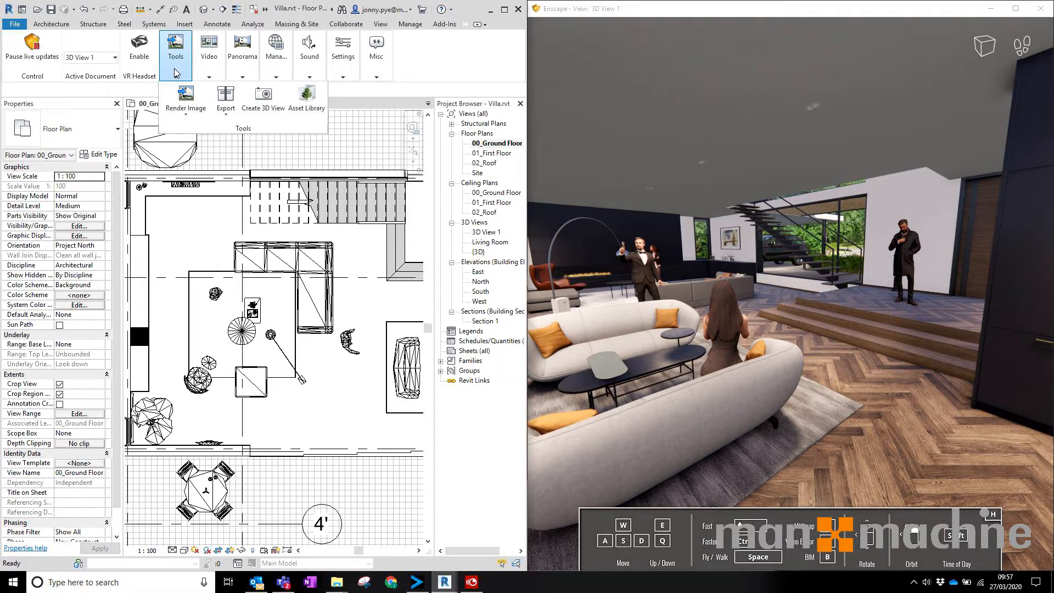
Step: Walk past the wooden steps and examine the entrance hallway in the Enscape view
drag(769, 288, 822, 285)
key(w)
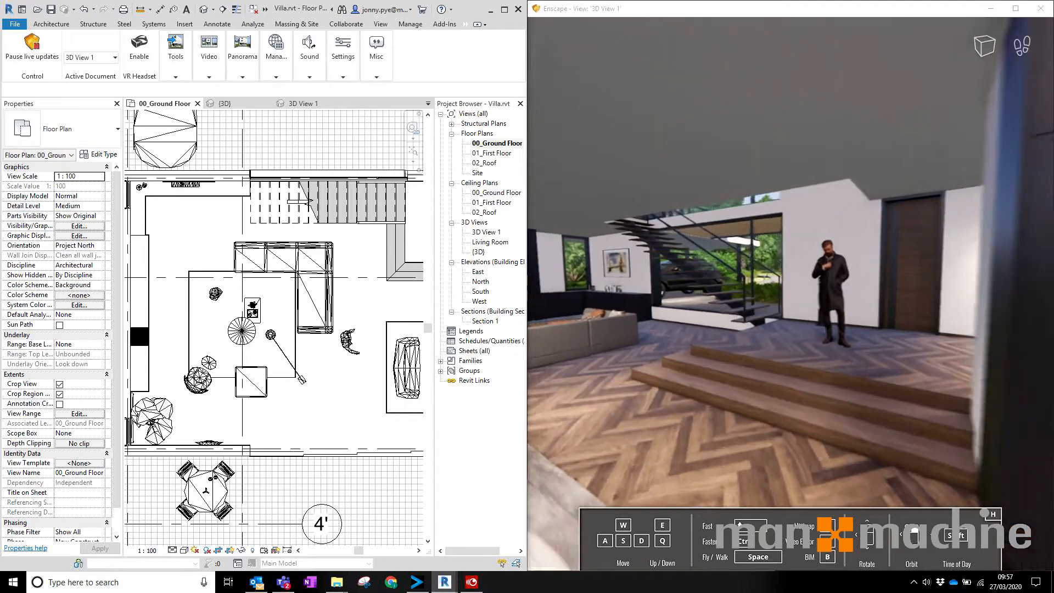
key(w)
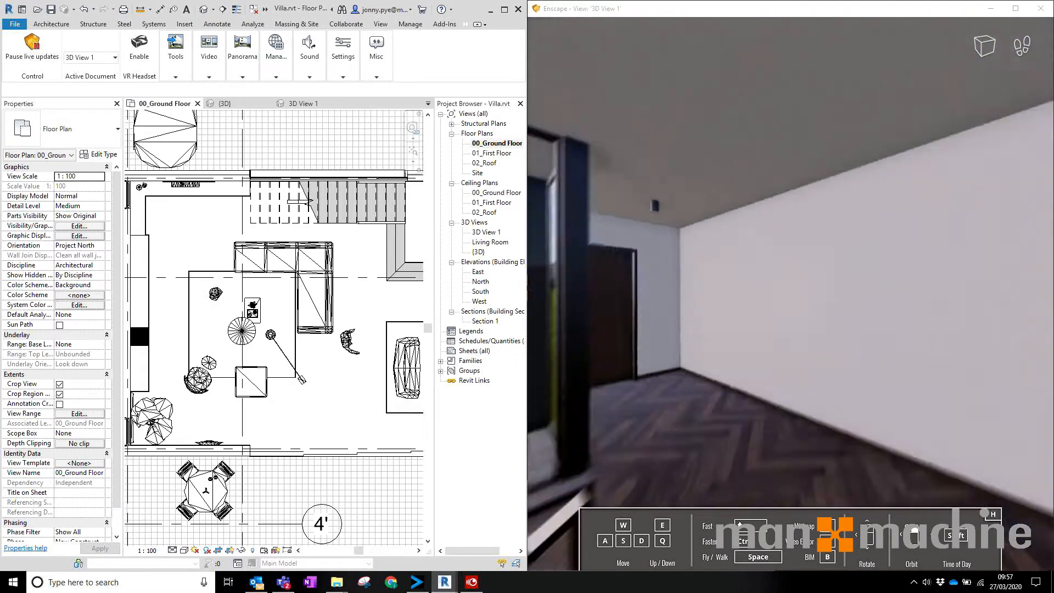
drag(878, 286, 823, 286)
key(w)
shift+right_drag(790, 285, 705, 257)
key(s)
Step: Return to the living room and frame the L-shaped sofa and marble coffee table in fly mode
drag(813, 294, 634, 210)
key(s)
key(w)
drag(897, 313, 858, 300)
key(w)
key(space)
key(q)
key(e)
key(d)
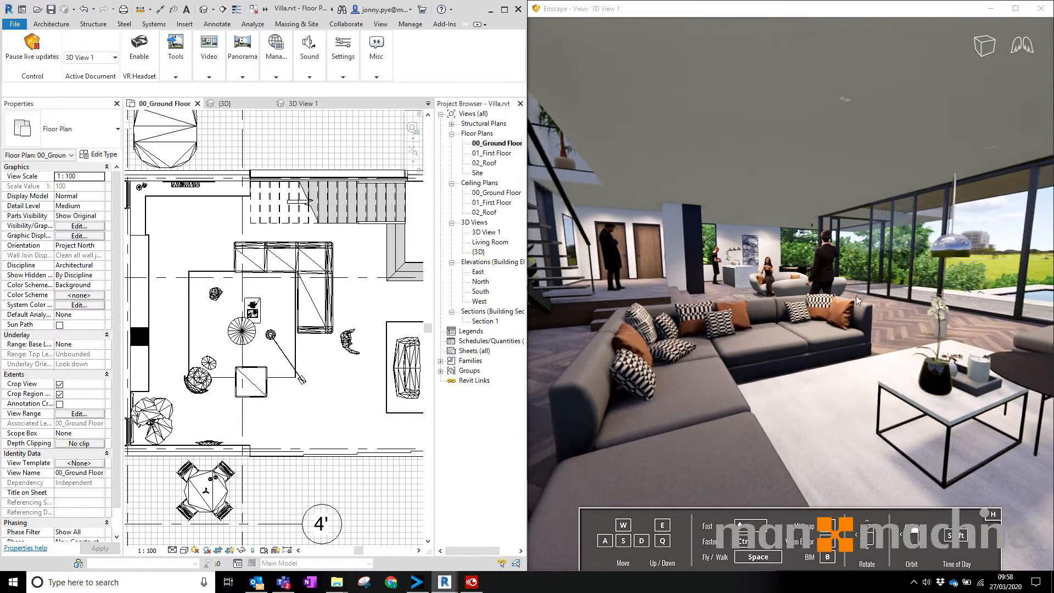
click(172, 75)
click(184, 112)
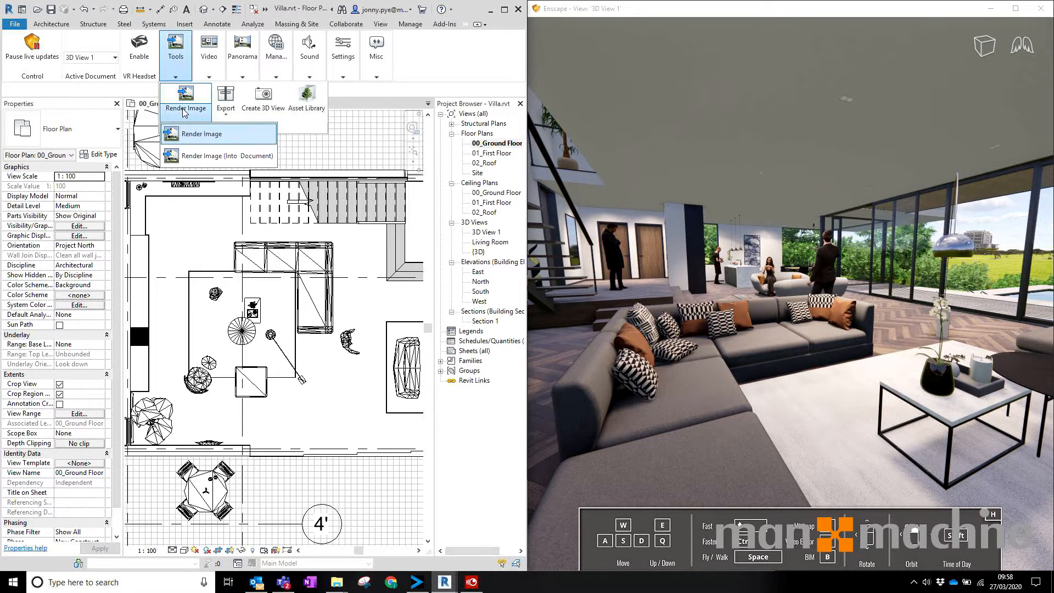
click(214, 137)
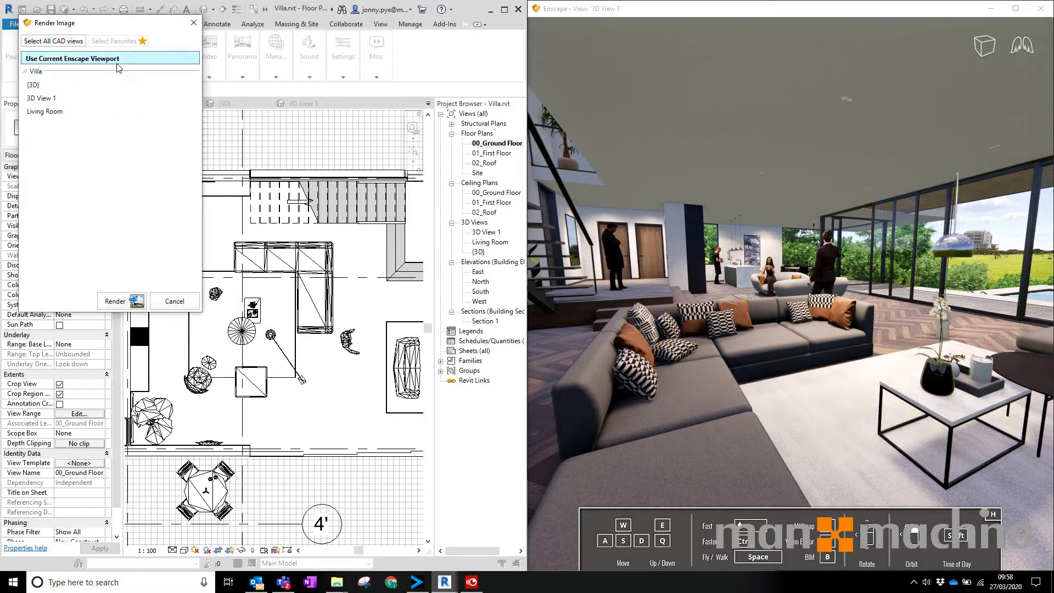
click(121, 302)
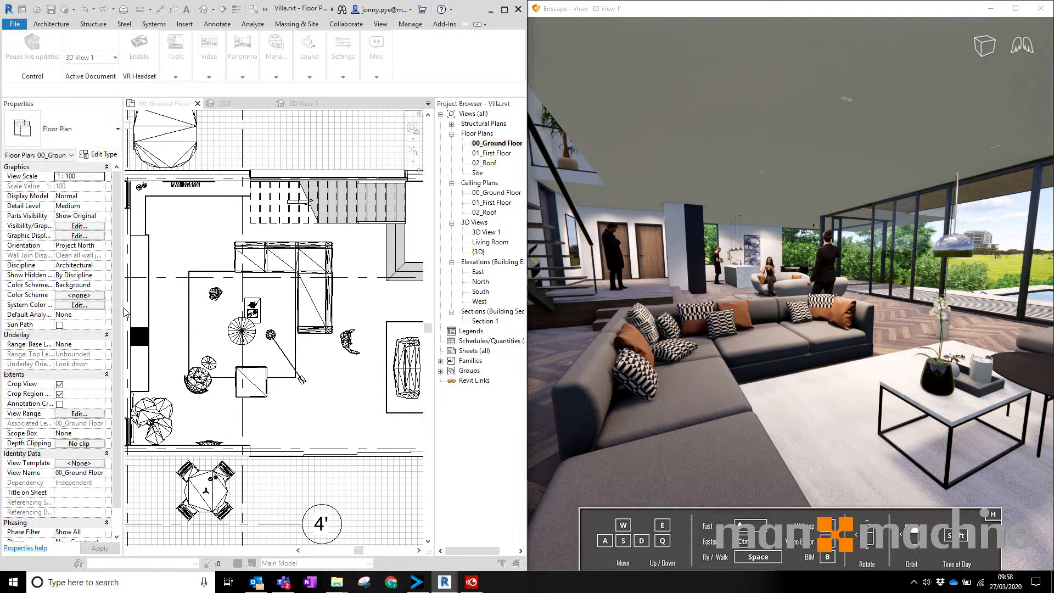
click(102, 262)
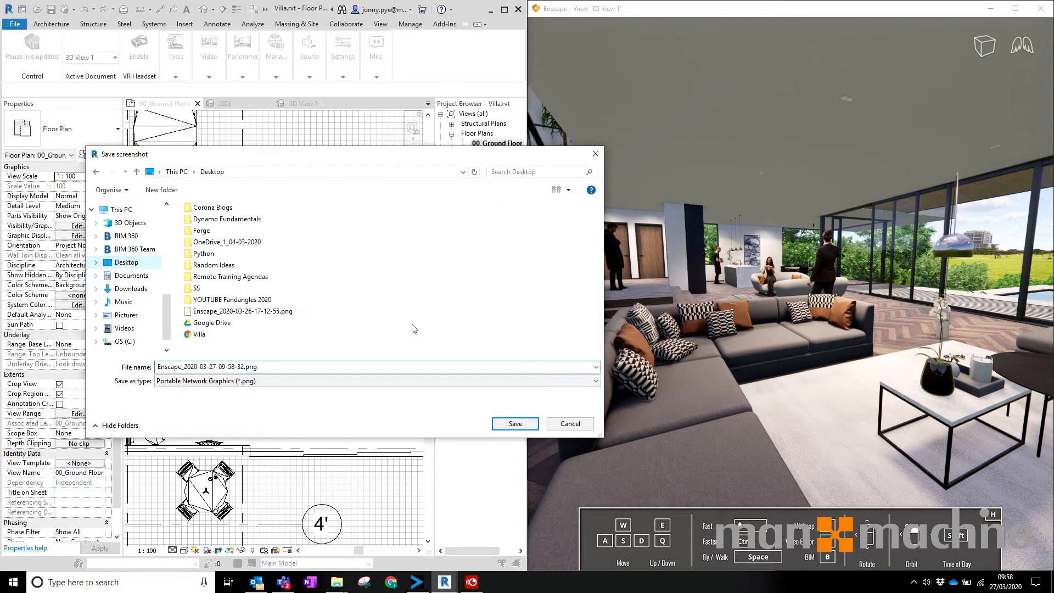
click(515, 423)
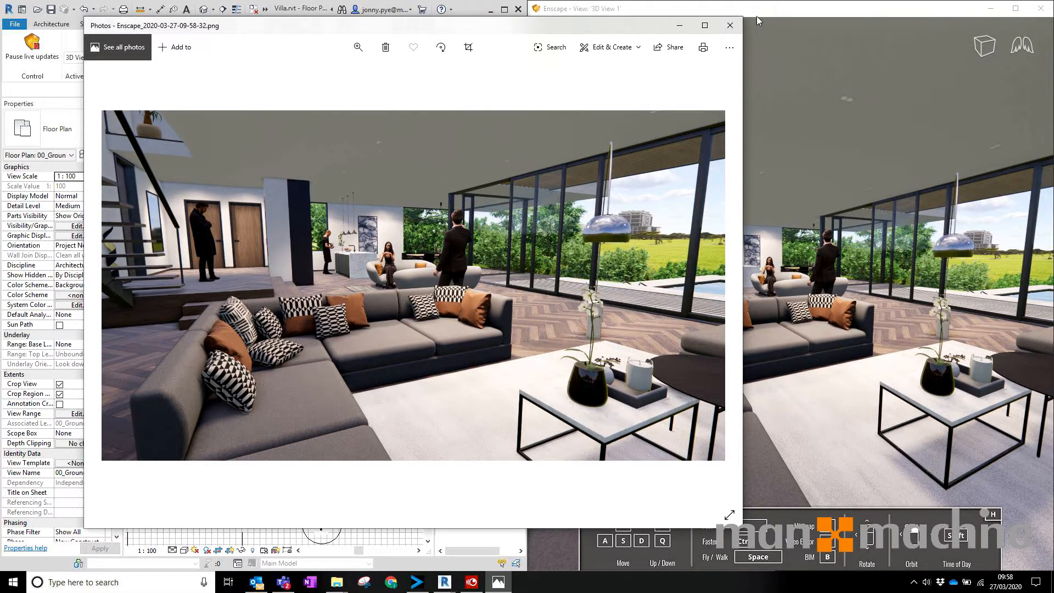
click(730, 25)
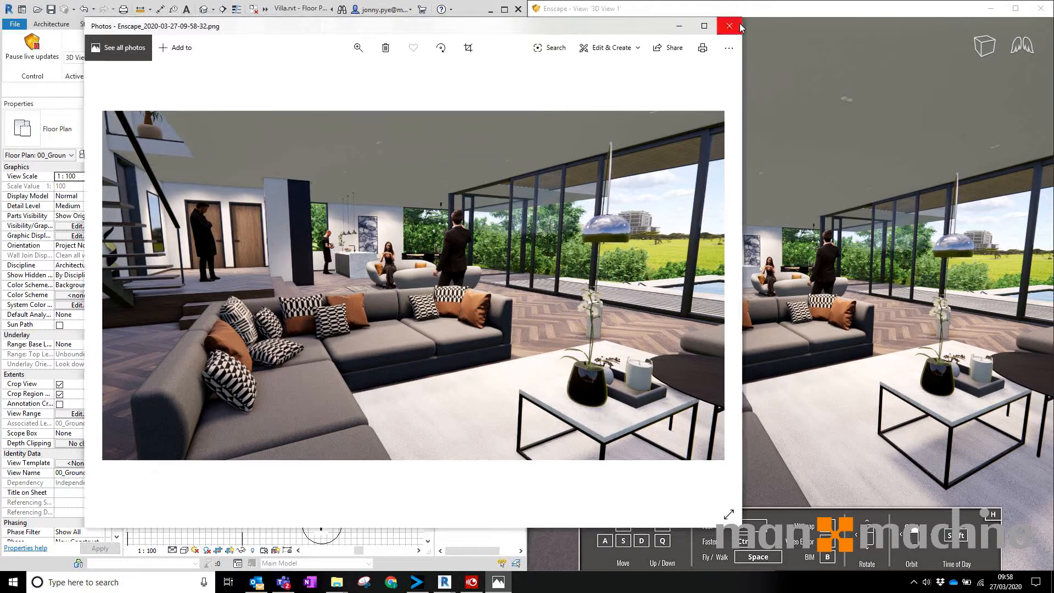
Step: Render the living room view into the Revit document and open the resulting rendering from the project's Renderings
click(181, 74)
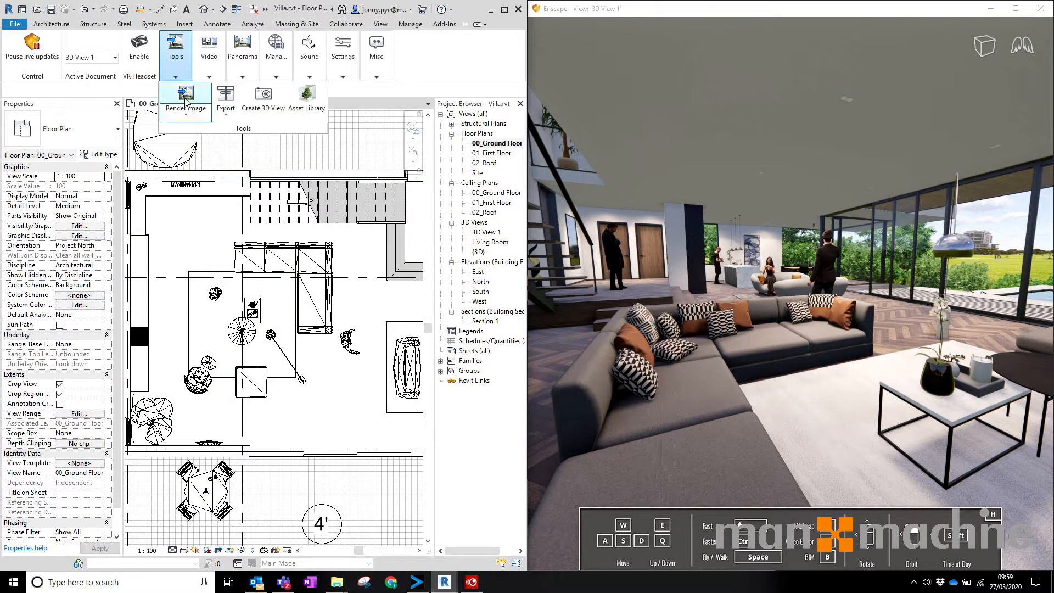
click(185, 113)
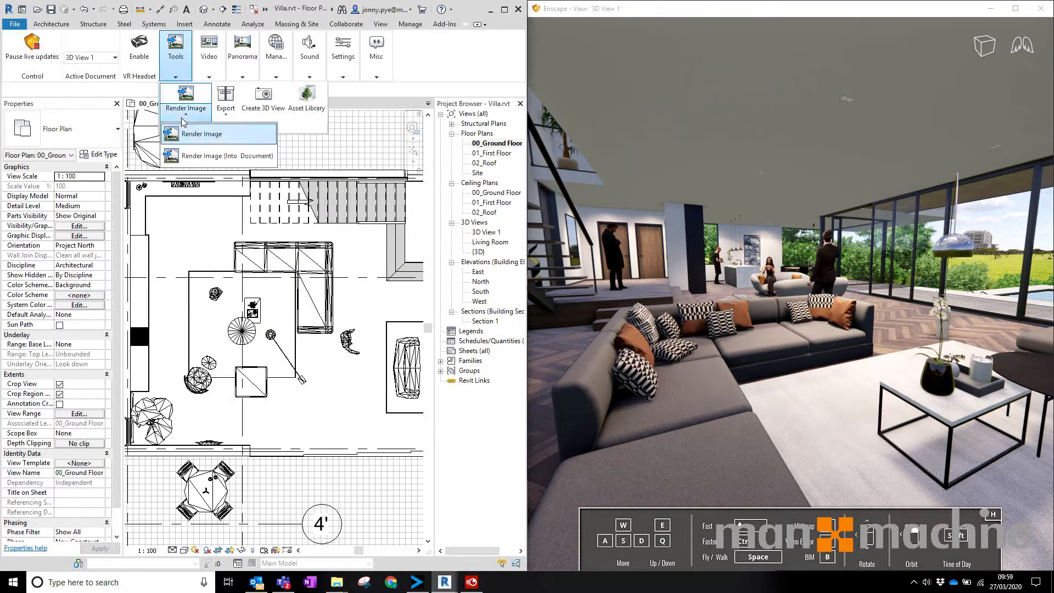
click(212, 158)
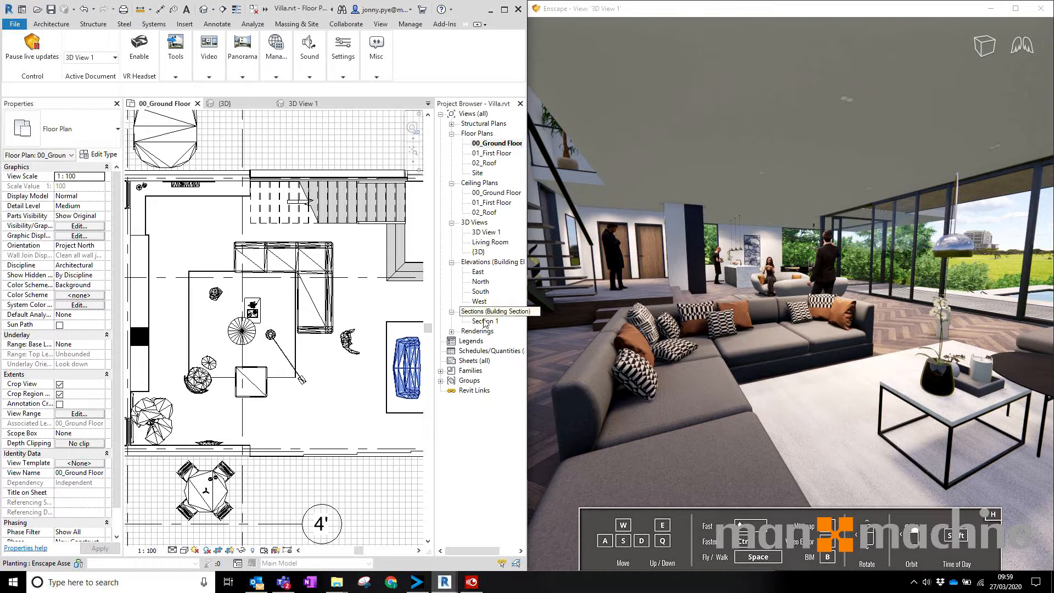
click(451, 331)
double_click(480, 341)
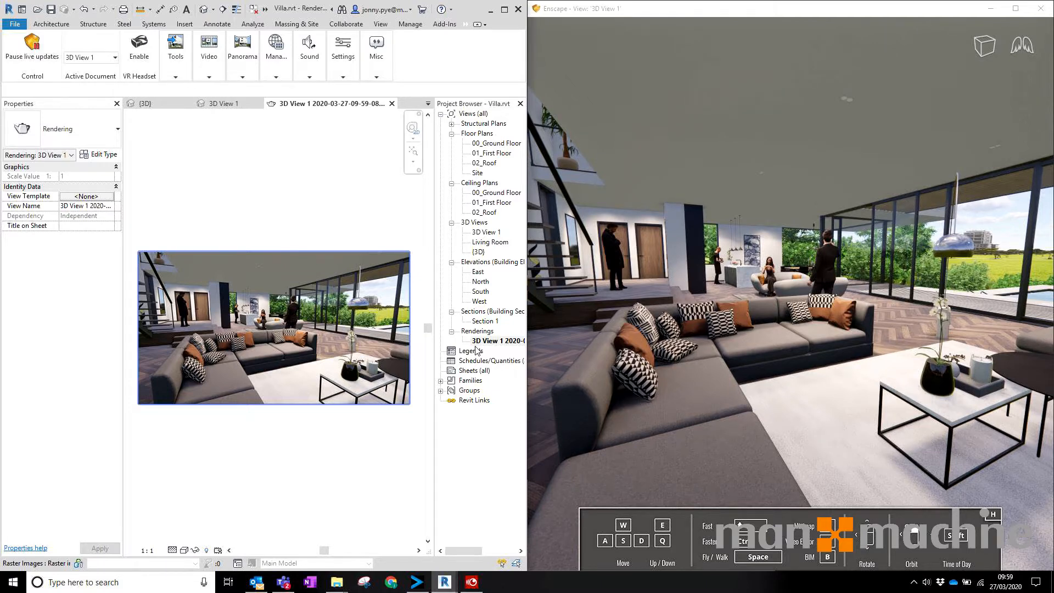
Step: Review the Exe Standalone export option, and walk through the living area past the standing man and curved sofas
click(175, 61)
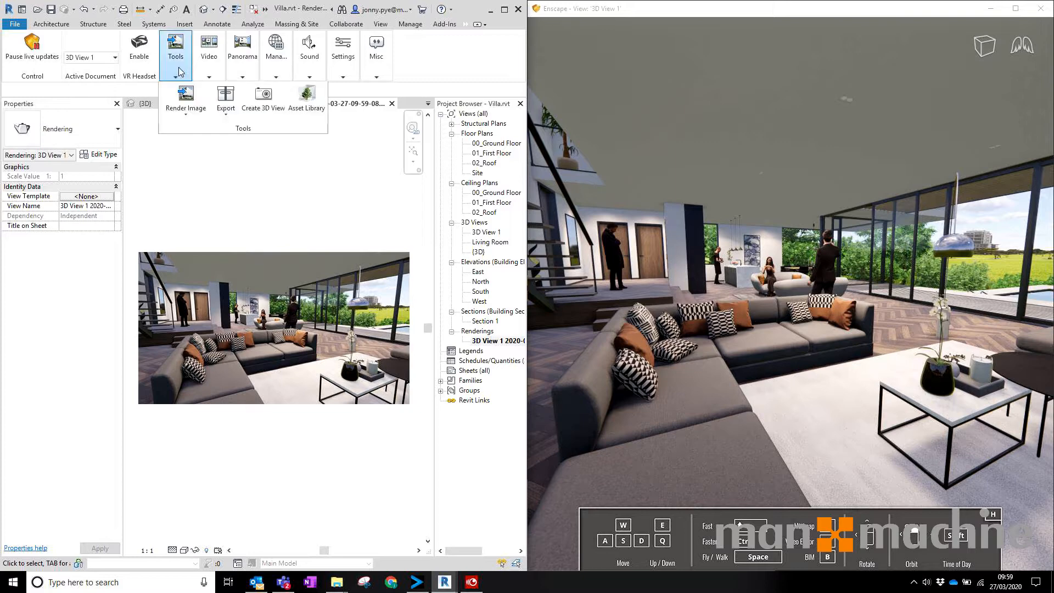
click(221, 118)
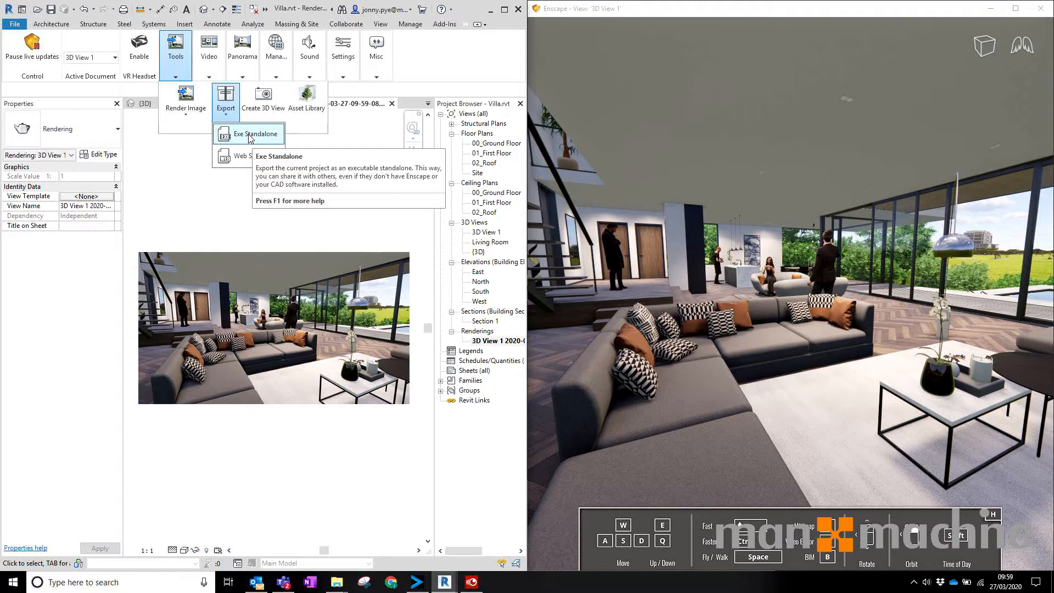
drag(697, 237, 636, 239)
key(space)
key(w)
key(w)
drag(795, 303, 759, 295)
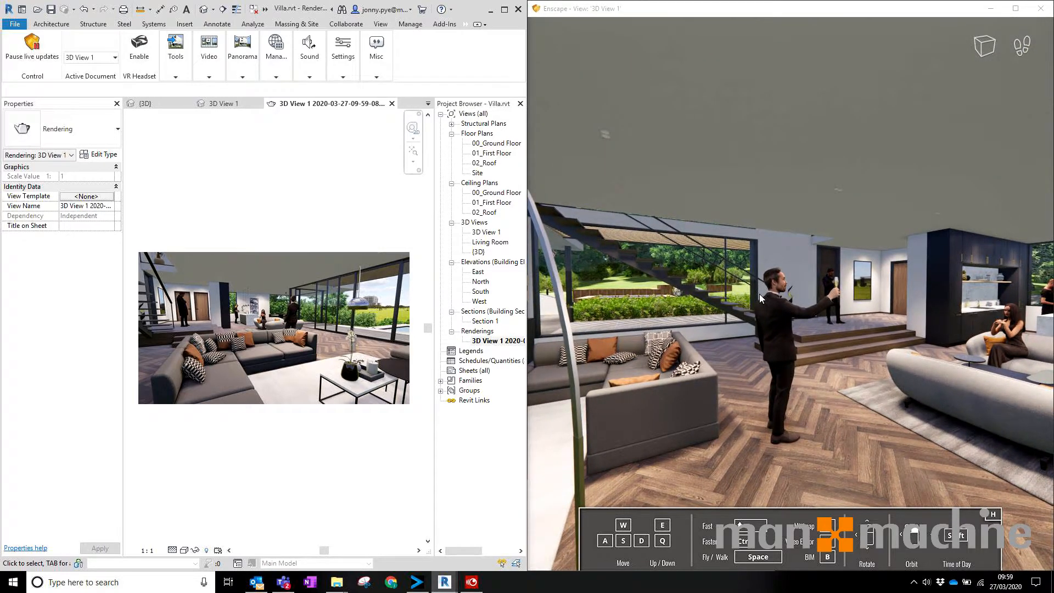
key(w)
drag(759, 294, 845, 295)
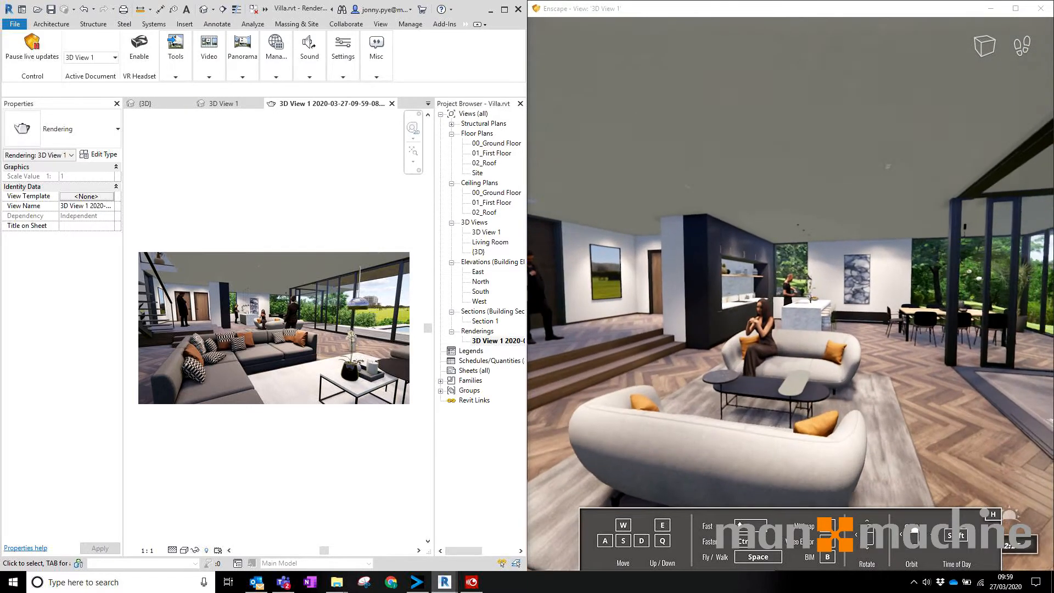
drag(679, 291, 732, 313)
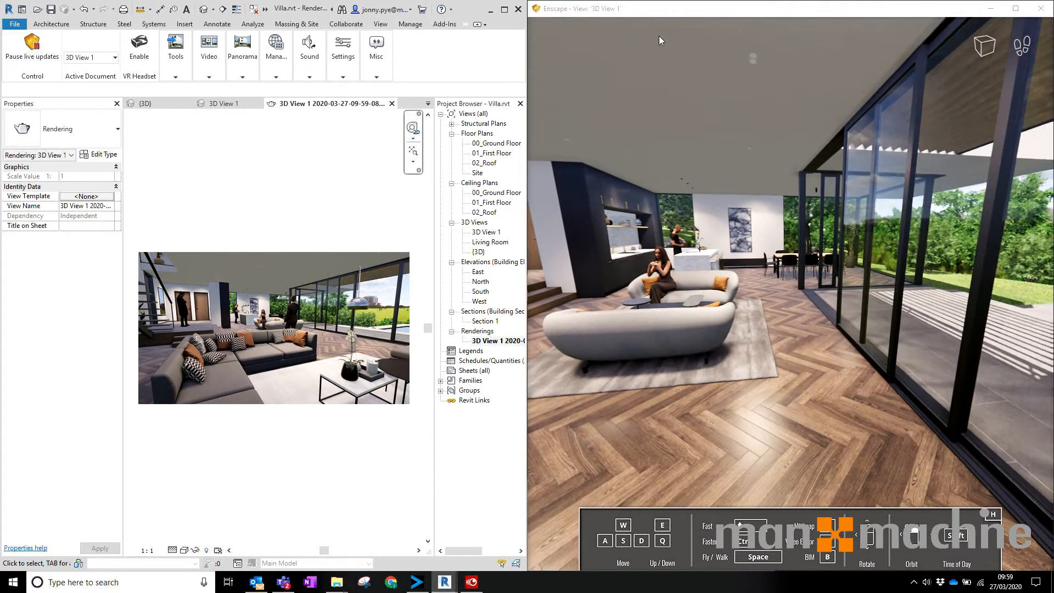
Step: Switch to File Explorer, go to the Desktop folder and locate the Enscape__Villa.exe standalone file
key(alt+Tab)
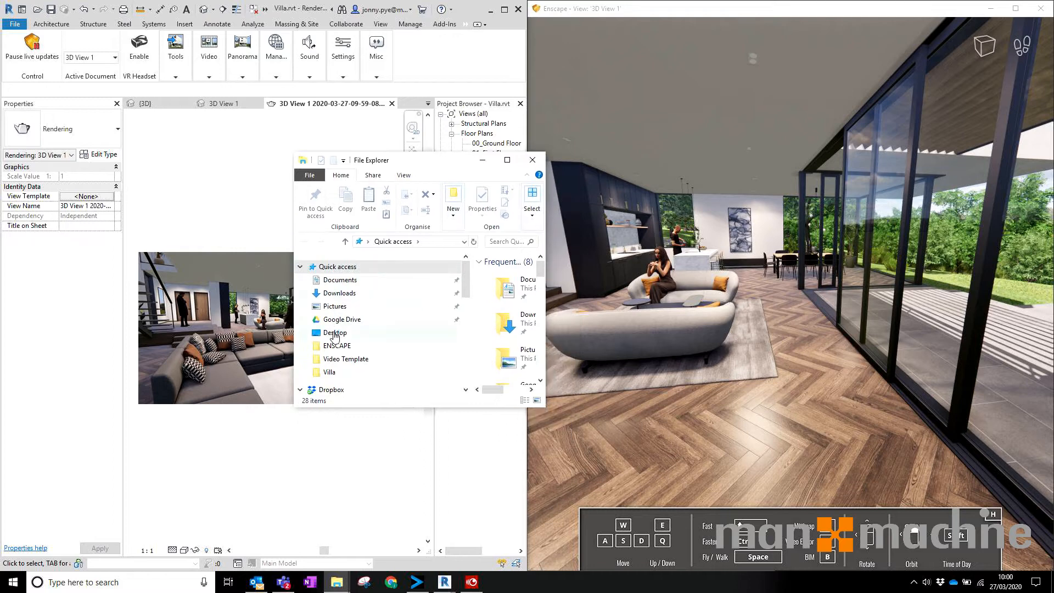
click(332, 332)
drag(547, 469, 771, 463)
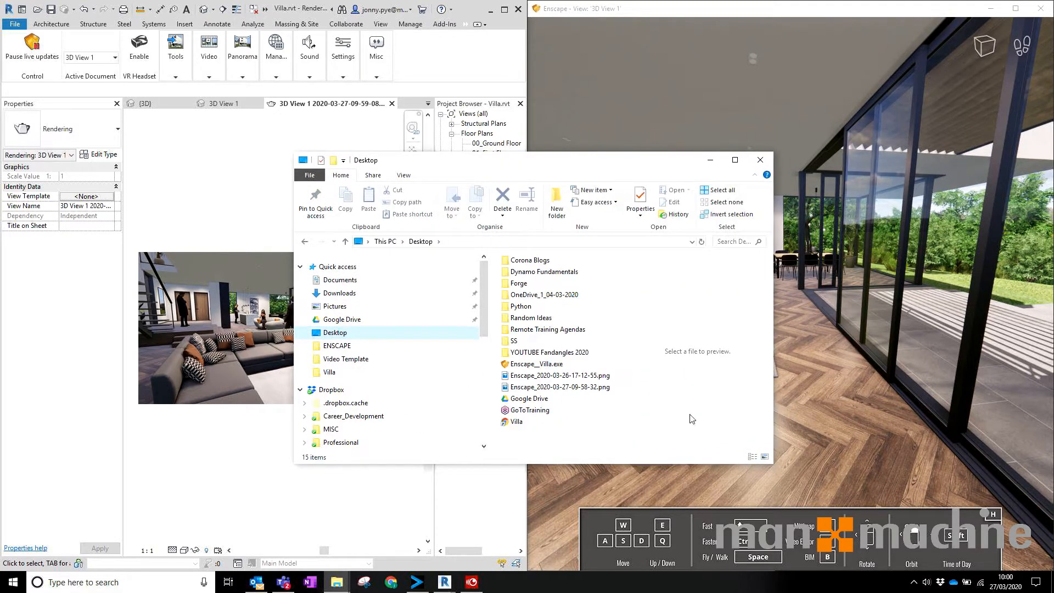
click(536, 365)
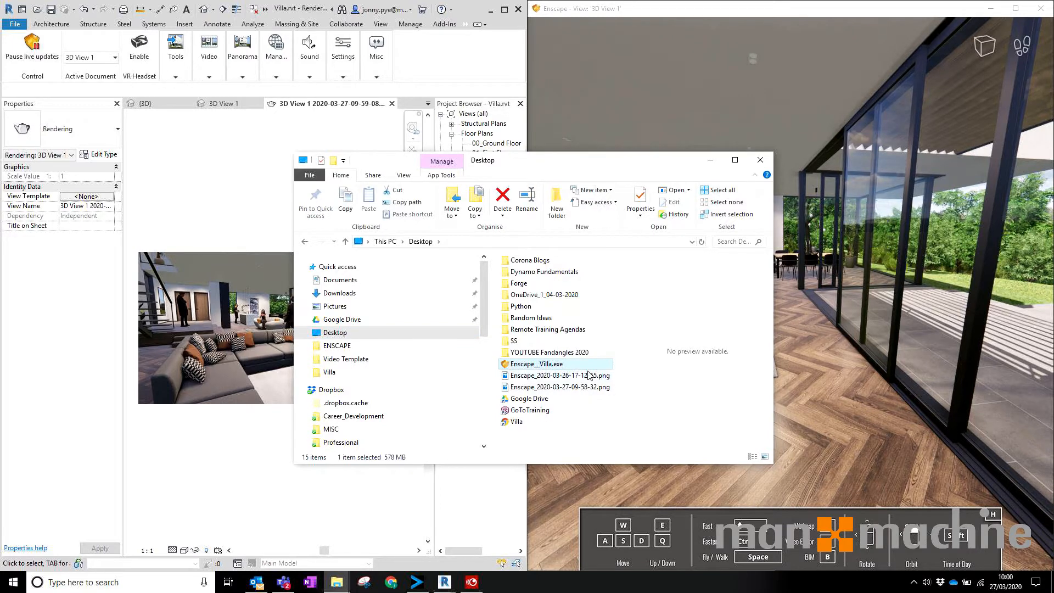
click(622, 344)
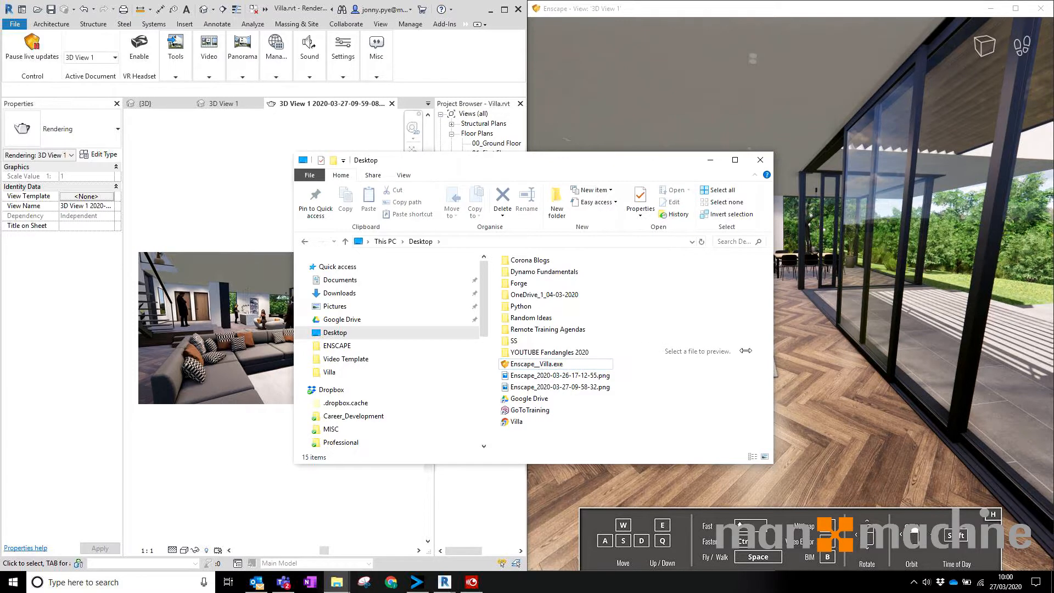
Step: Check the file properties of Enscape__Villa.exe, and move File Explorer out of the way of the Enscape view
double_click(631, 162)
click(277, 208)
right_click(251, 207)
click(299, 531)
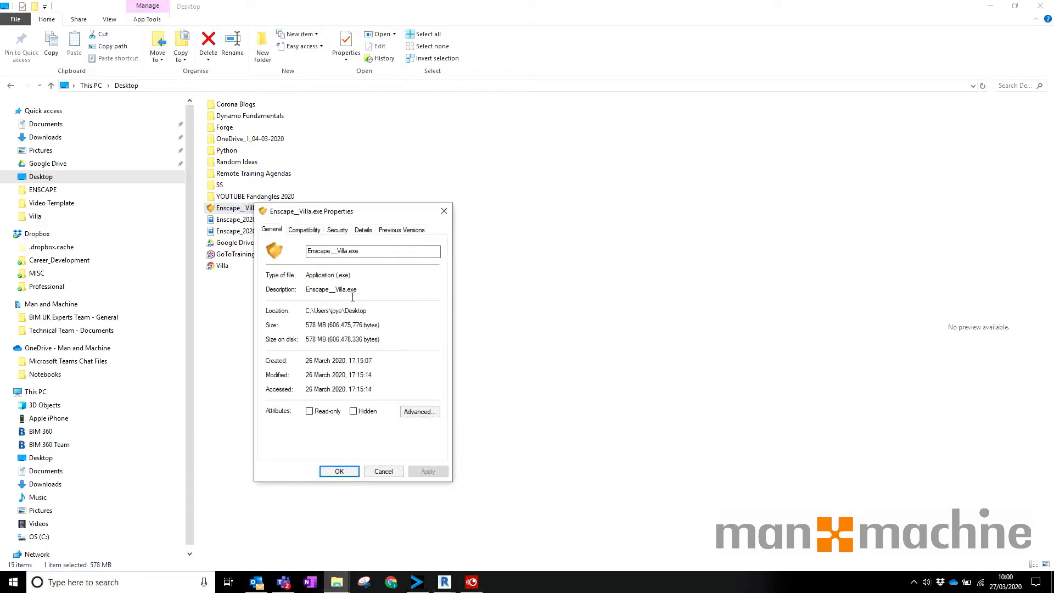
click(443, 211)
double_click(836, 7)
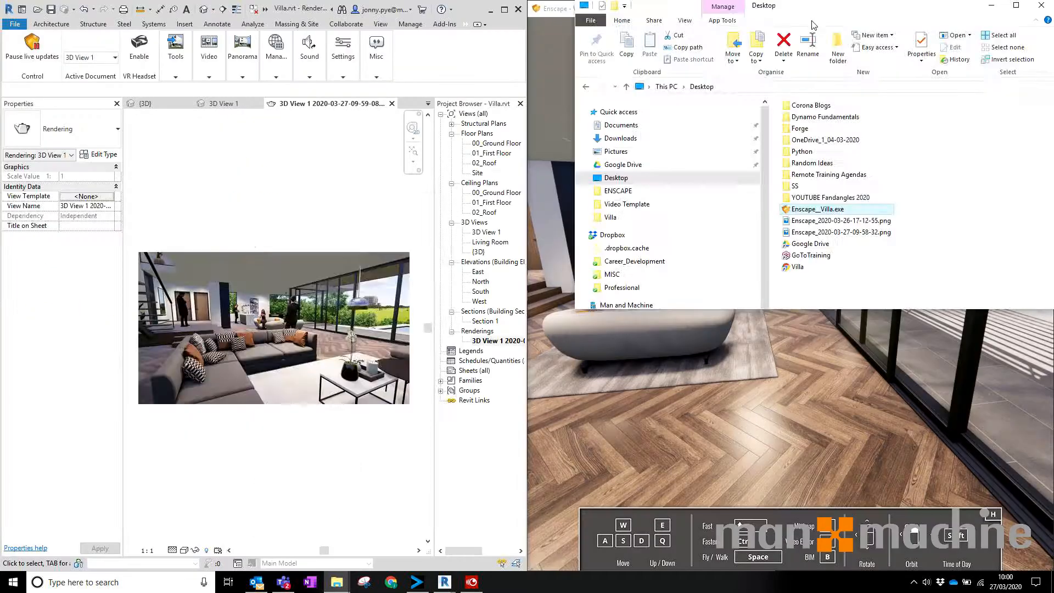
drag(813, 25, 0, 201)
Step: Review the Web Standalone export option, and switch to the browser's Enscape Web page, reducing it to a smaller window
mouse_move(790, 296)
mouse_down()
mouse_move(615, 296)
mouse_move(786, 299)
mouse_up()
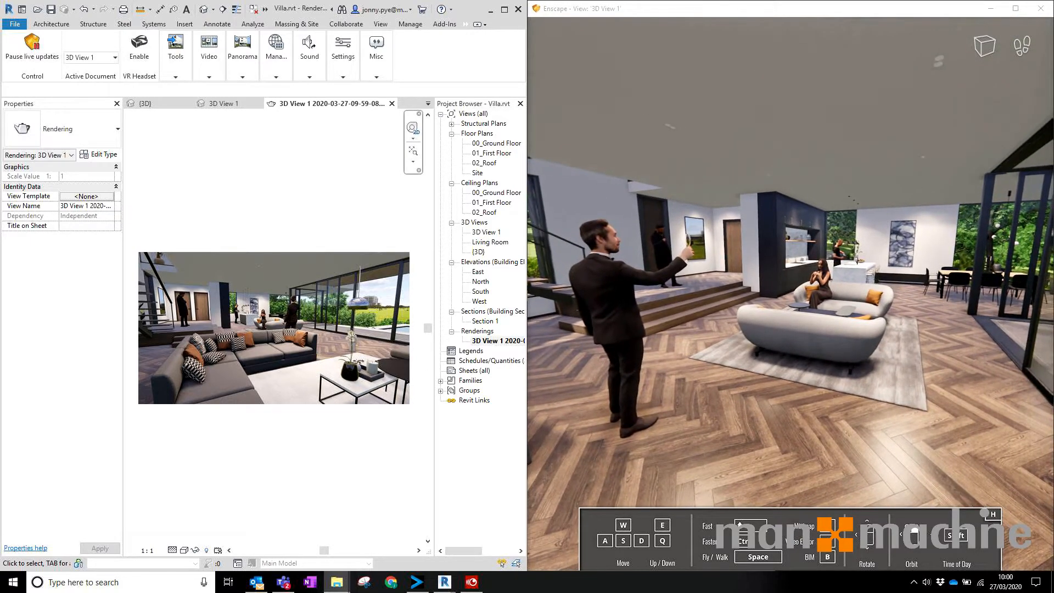
click(177, 70)
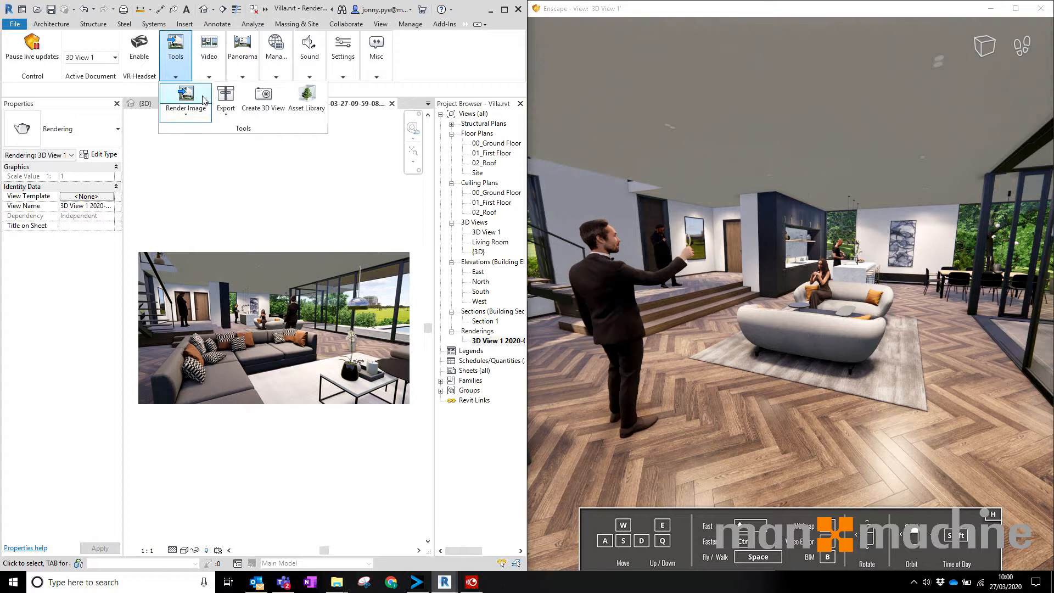
click(226, 101)
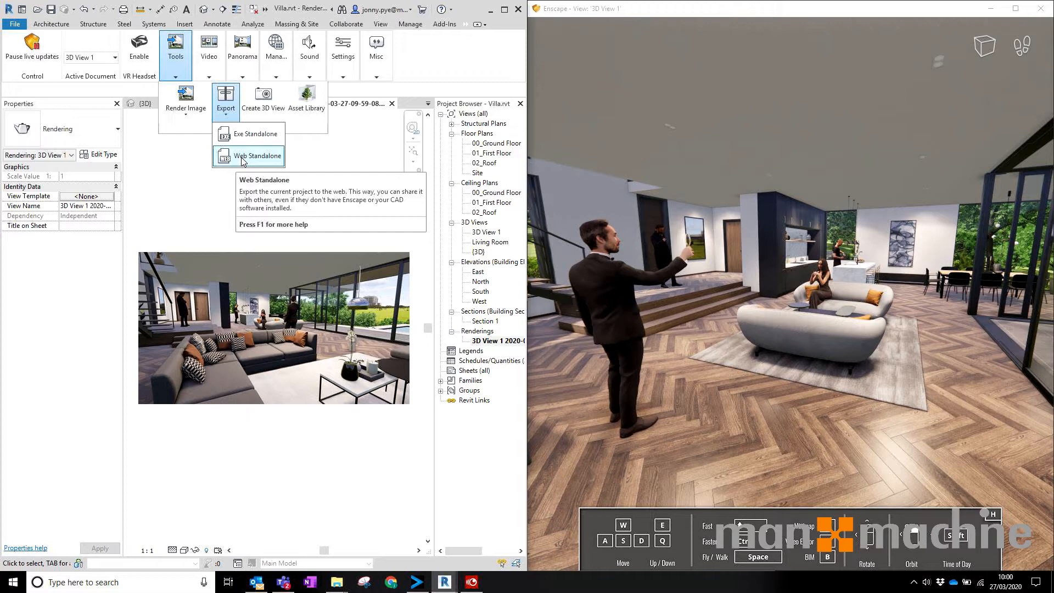
click(242, 157)
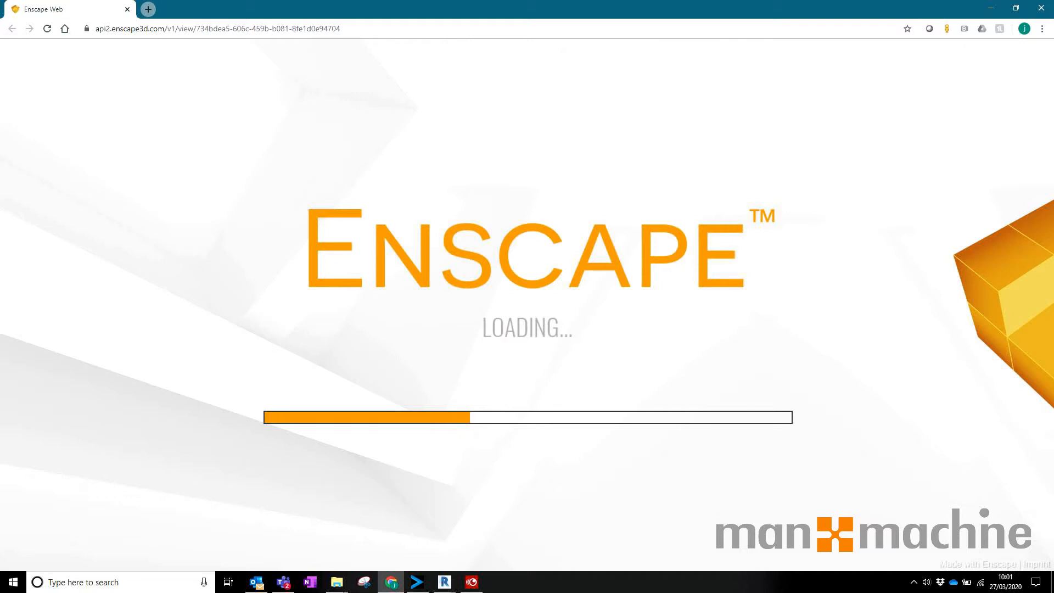
drag(511, 29, 472, 140)
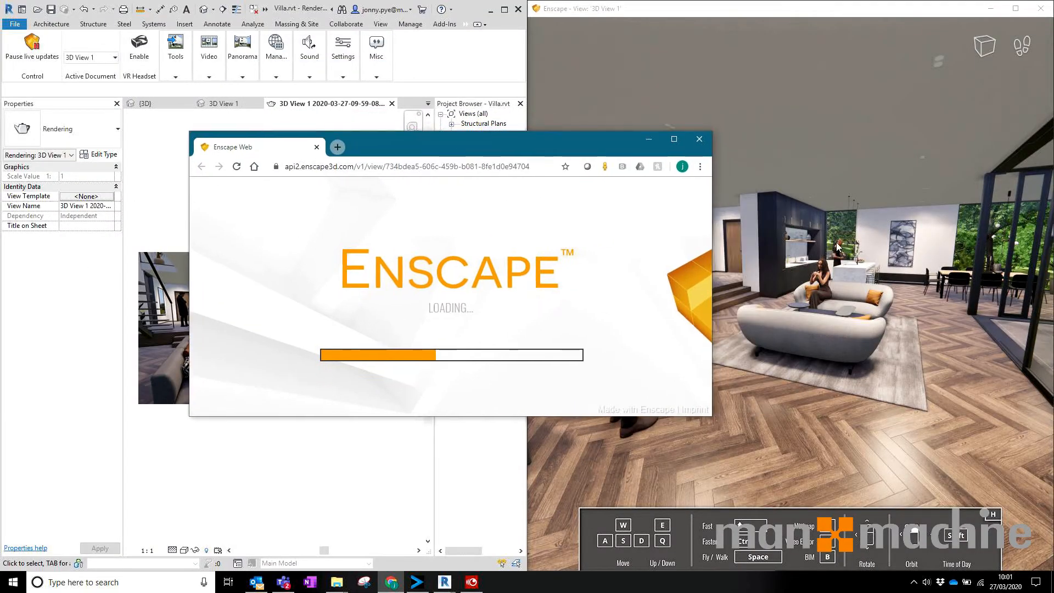
Step: Navigate the Enscape view out of the living area to the lawn facing the black car under the overhang
drag(785, 335, 825, 407)
key(w)
key(space)
key(q)
key(space)
key(w)
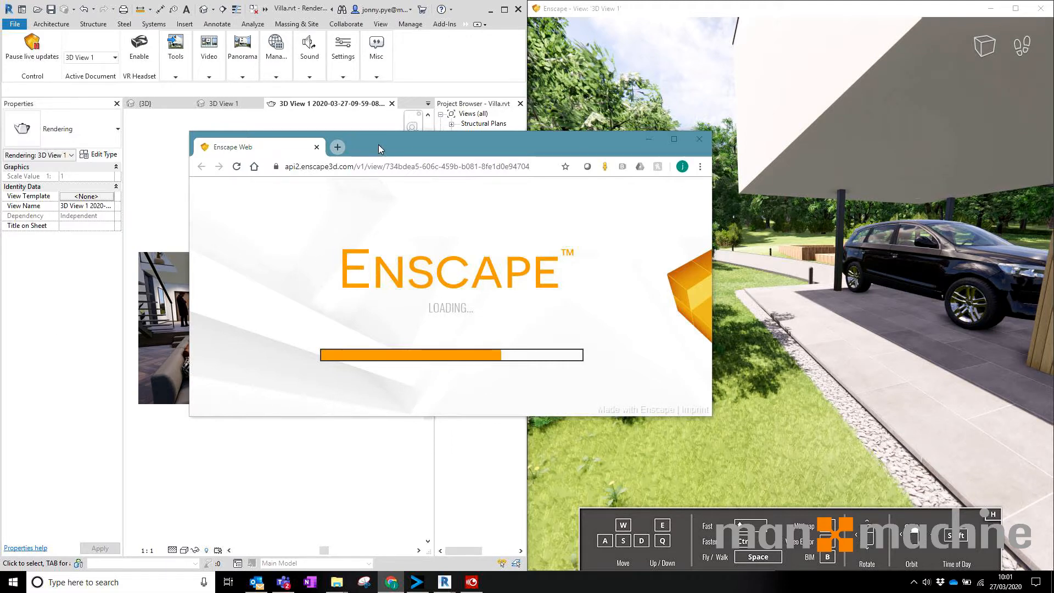
Step: Move the loading Enscape Web browser window away from the Enscape view and minimise it
drag(378, 145, 513, 176)
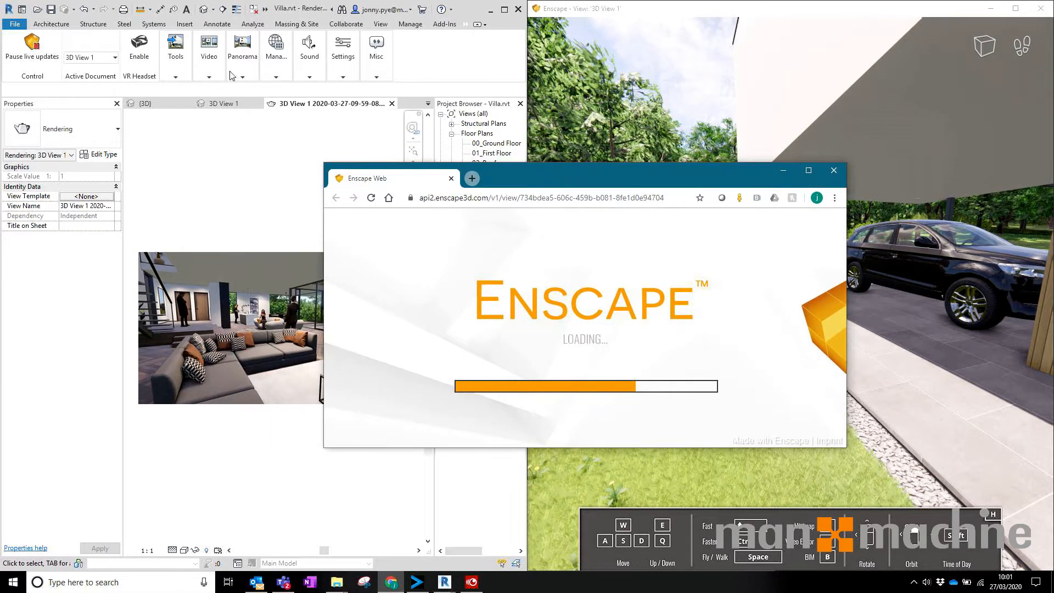
click(181, 71)
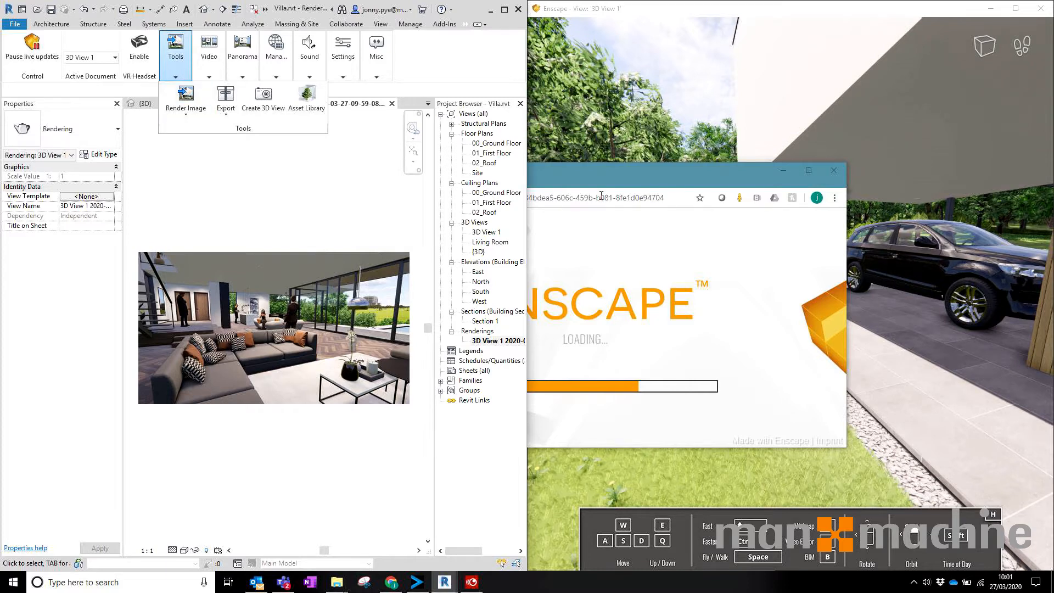
drag(638, 176, 433, 212)
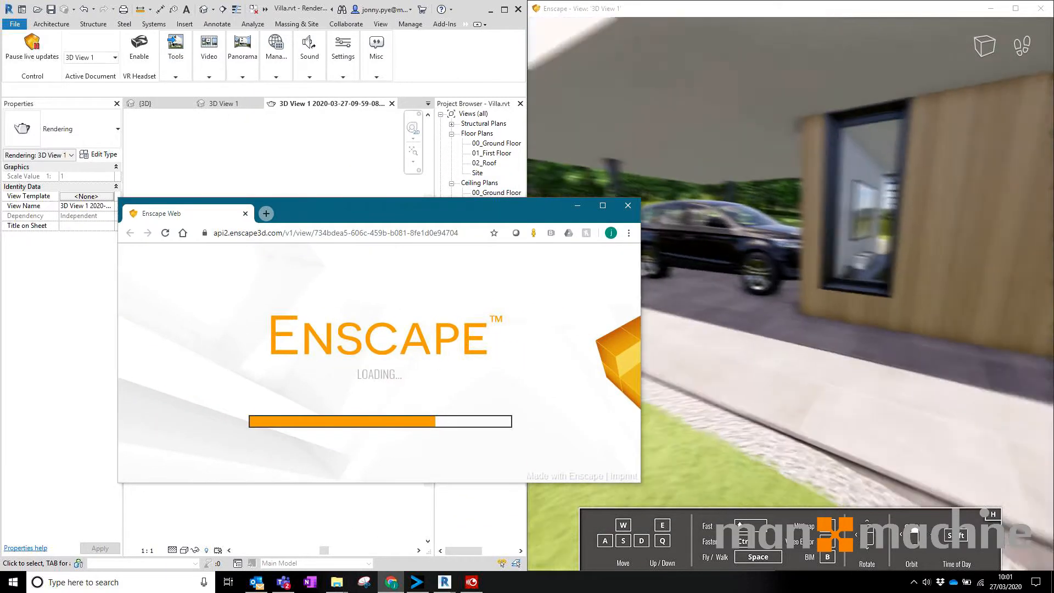
click(578, 206)
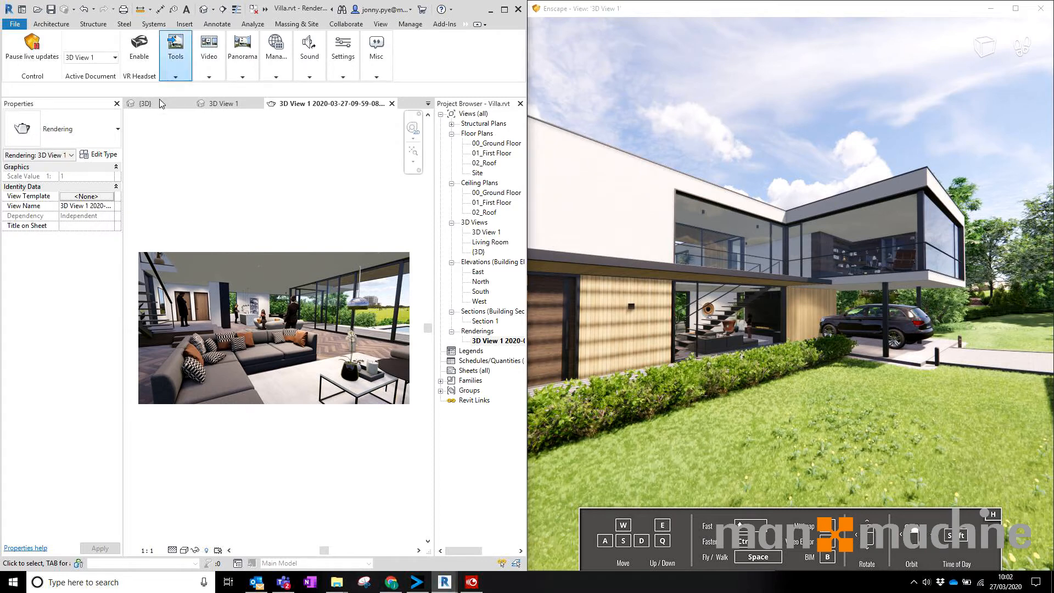
Step: Turn the Enscape camera towards the villa's entrance façade and create a Revit 3D view from it named Enscape 3D view 1
click(178, 74)
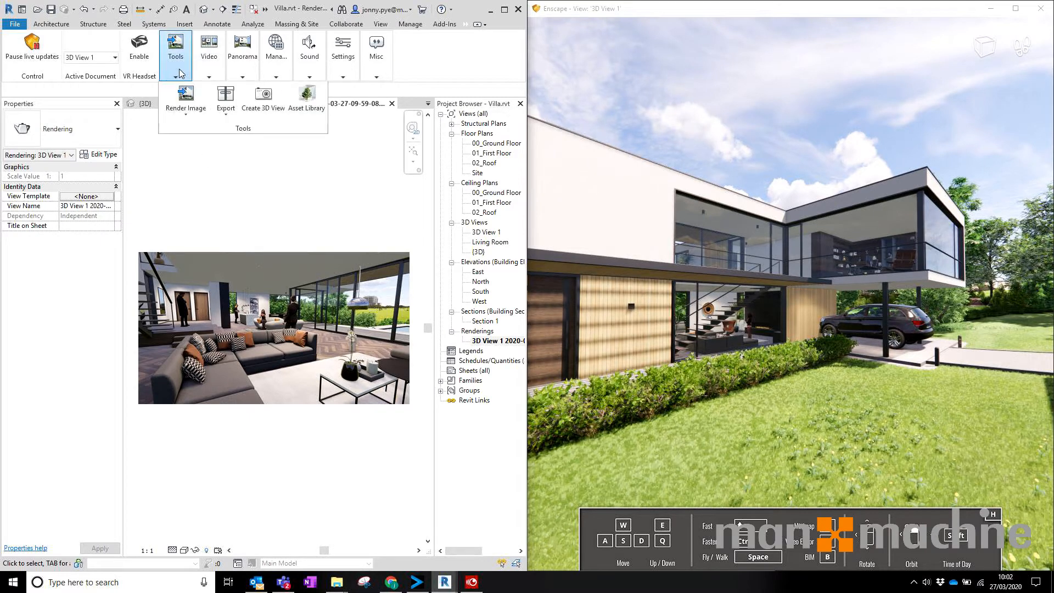
drag(868, 294, 823, 296)
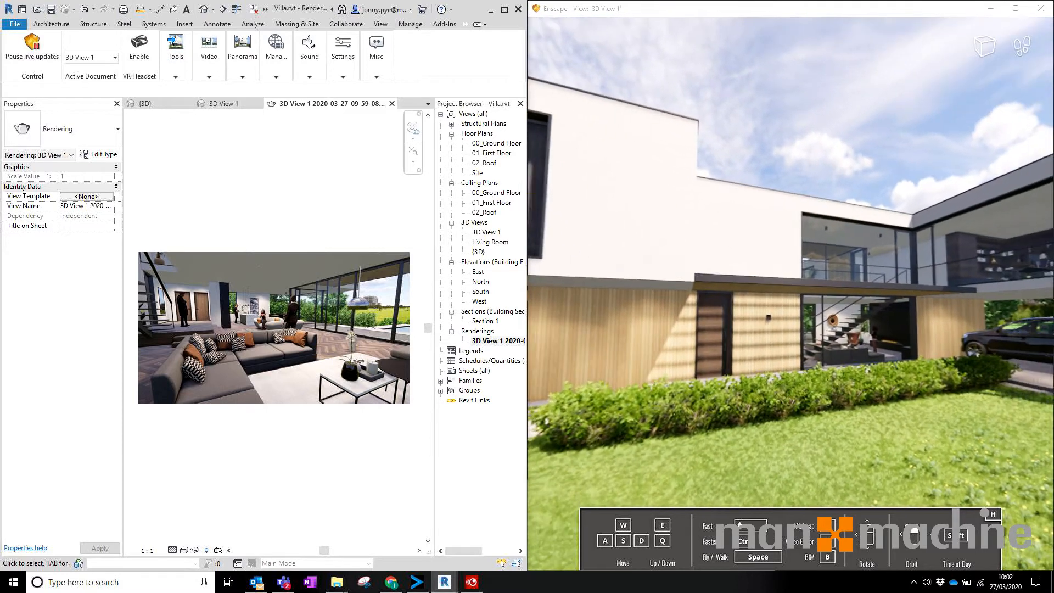
click(176, 75)
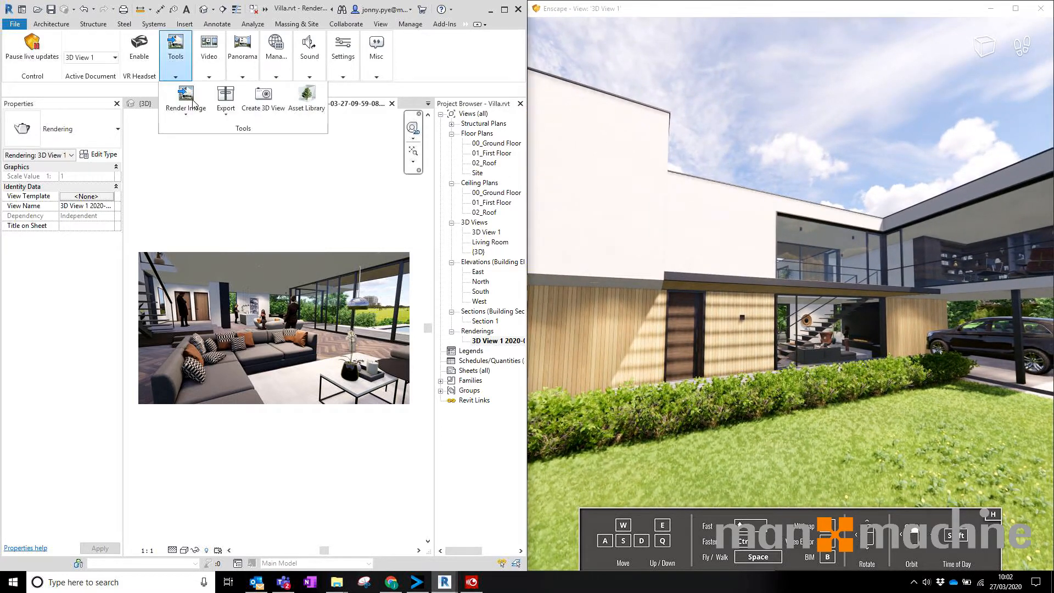
click(255, 98)
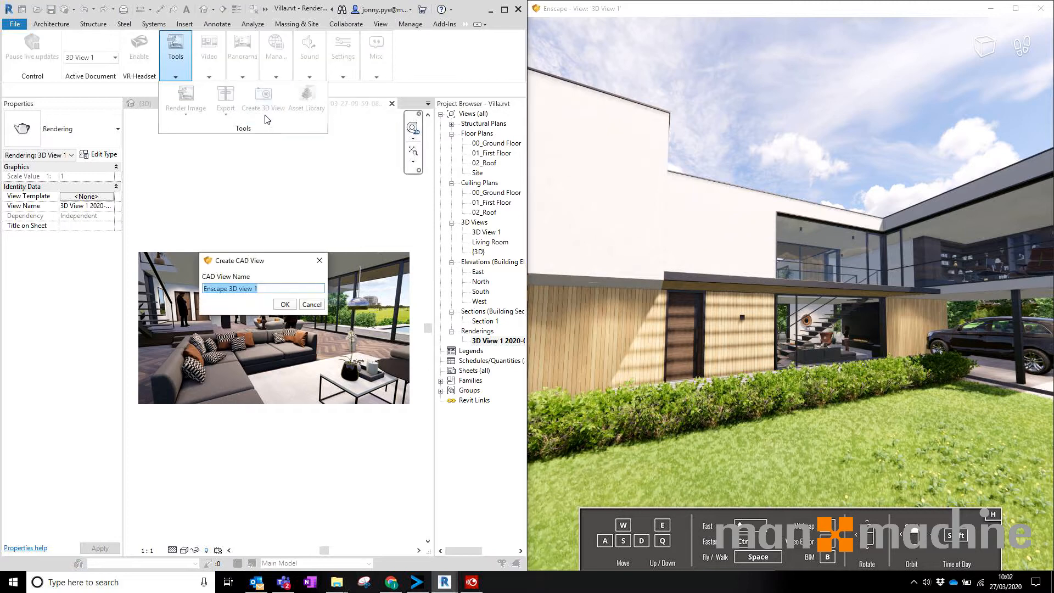
click(284, 305)
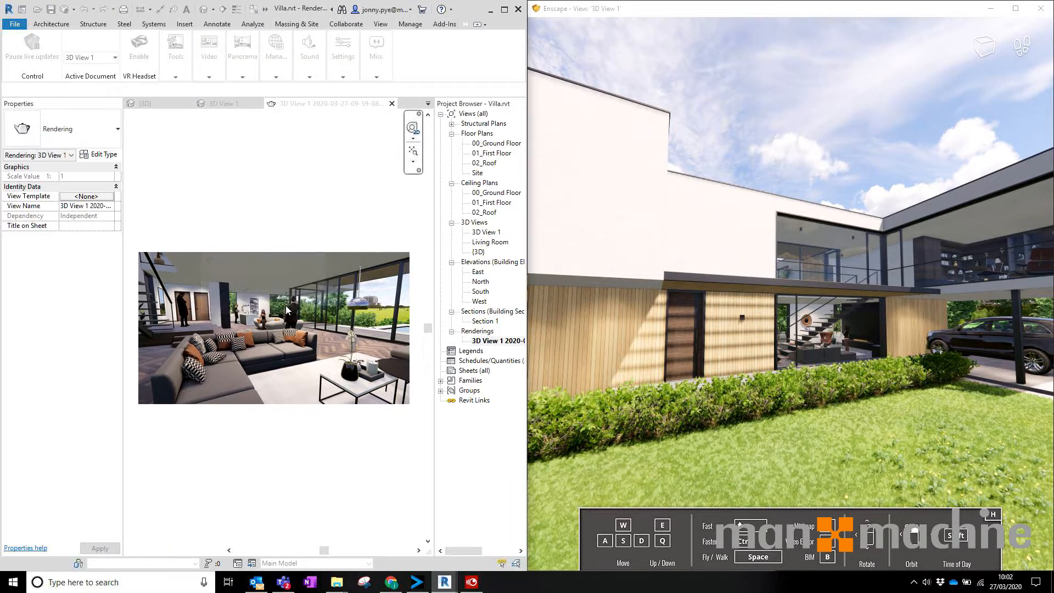
Step: Open Enscape 3D view 1 from the project's 3D Views, and check the Enscape Web page's loading progress in the browser
click(404, 306)
click(417, 291)
click(496, 242)
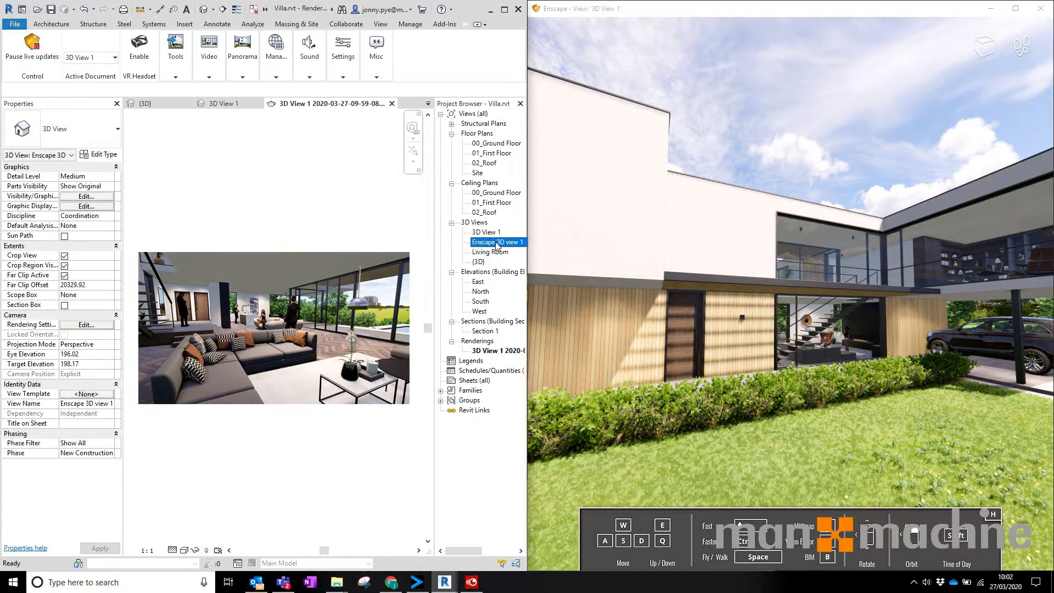
double_click(495, 245)
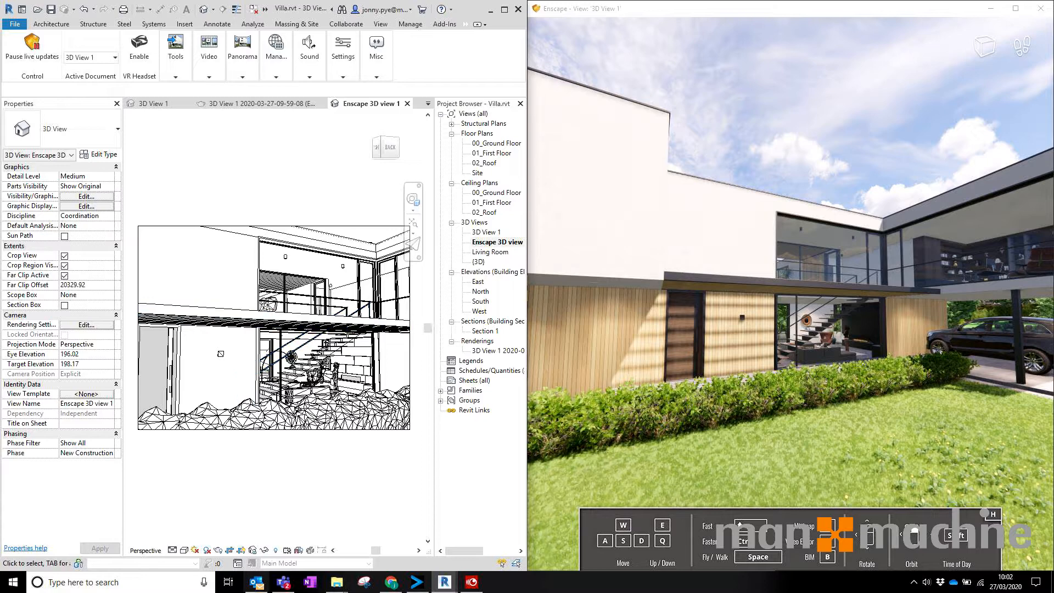
click(390, 583)
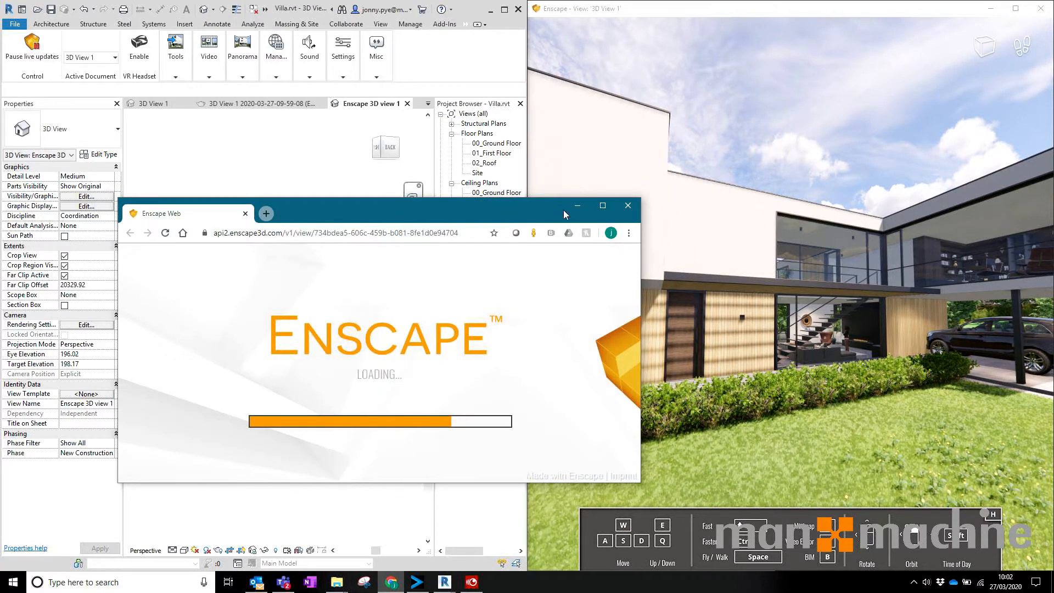
click(429, 72)
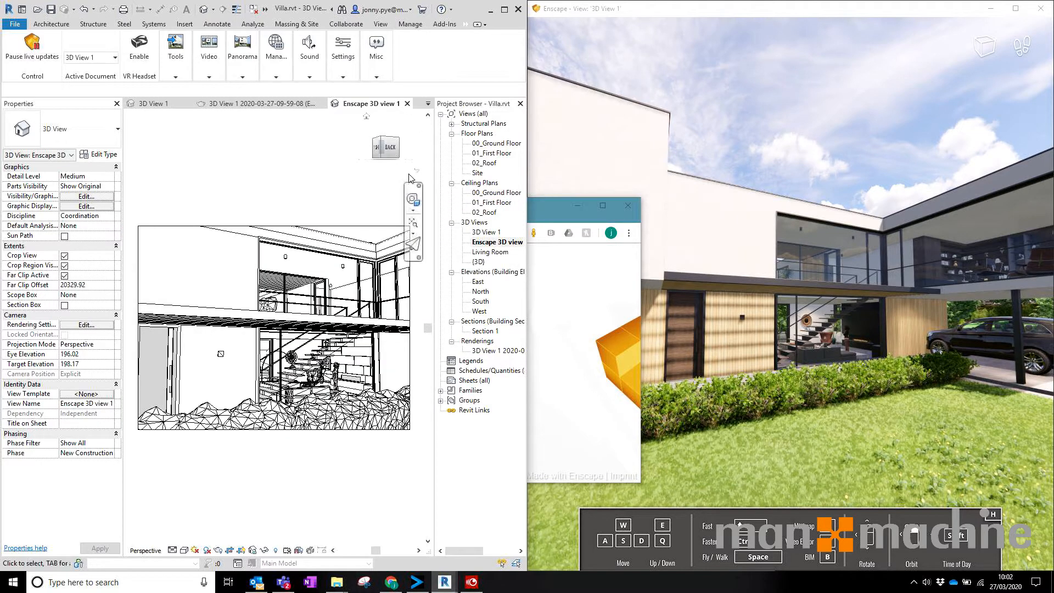
Step: Review the camera path and Render Video options, inspect the file types offered for saving the video, and cancel the save
click(202, 65)
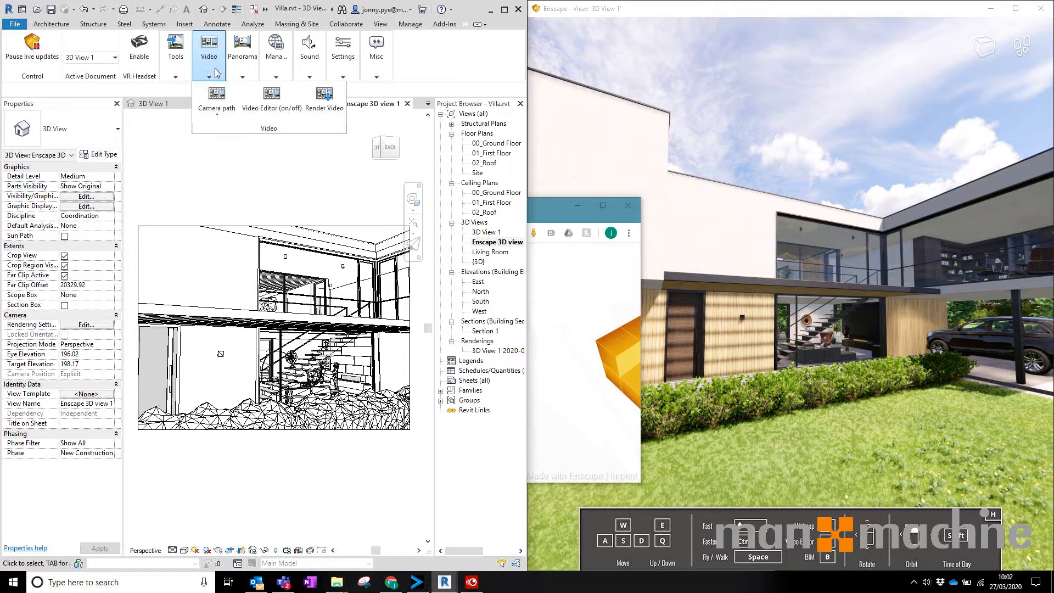
click(211, 109)
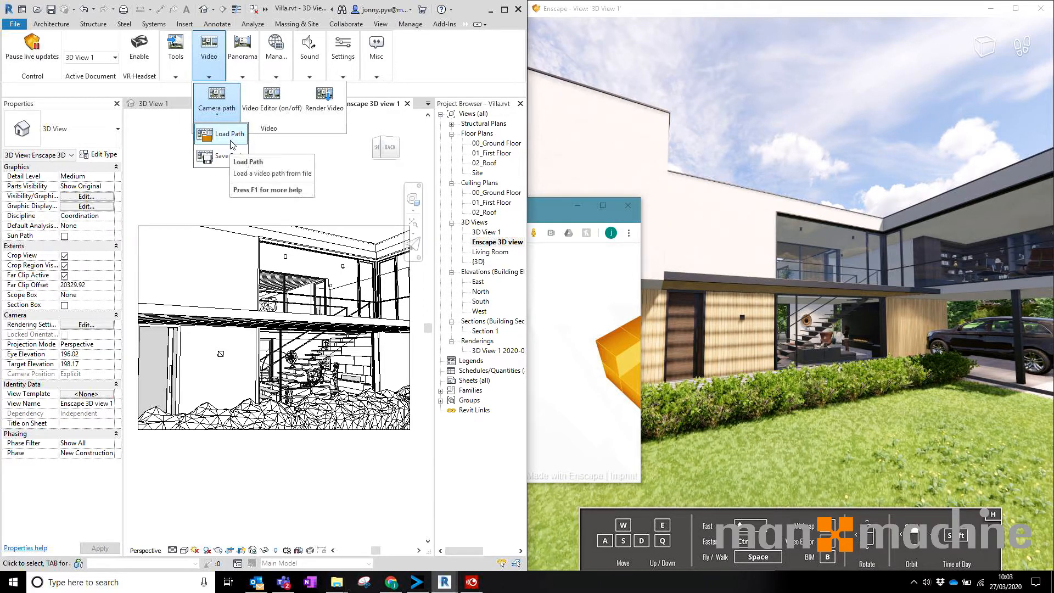
click(322, 109)
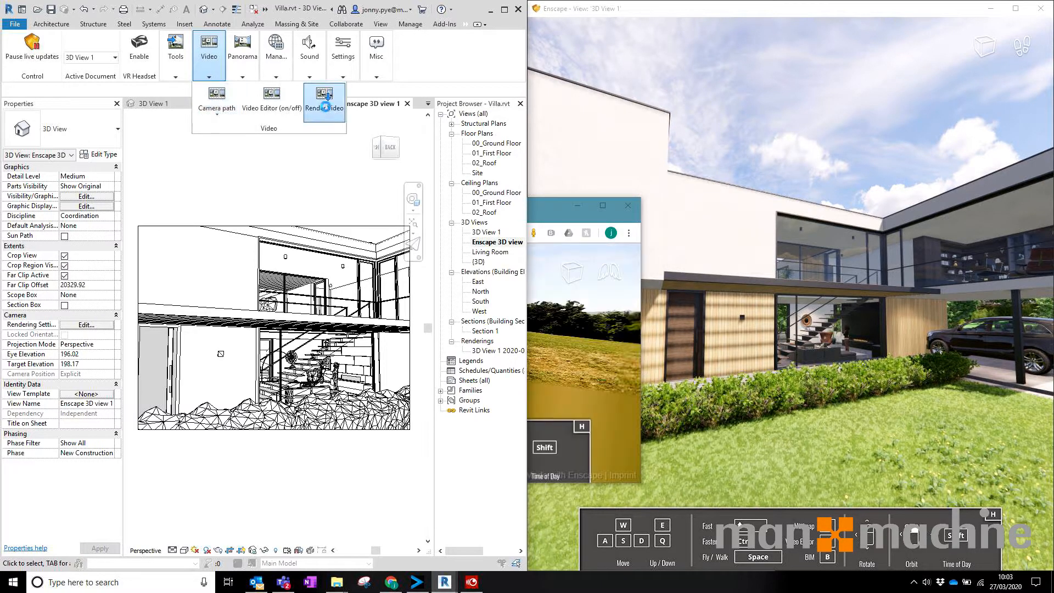
click(241, 381)
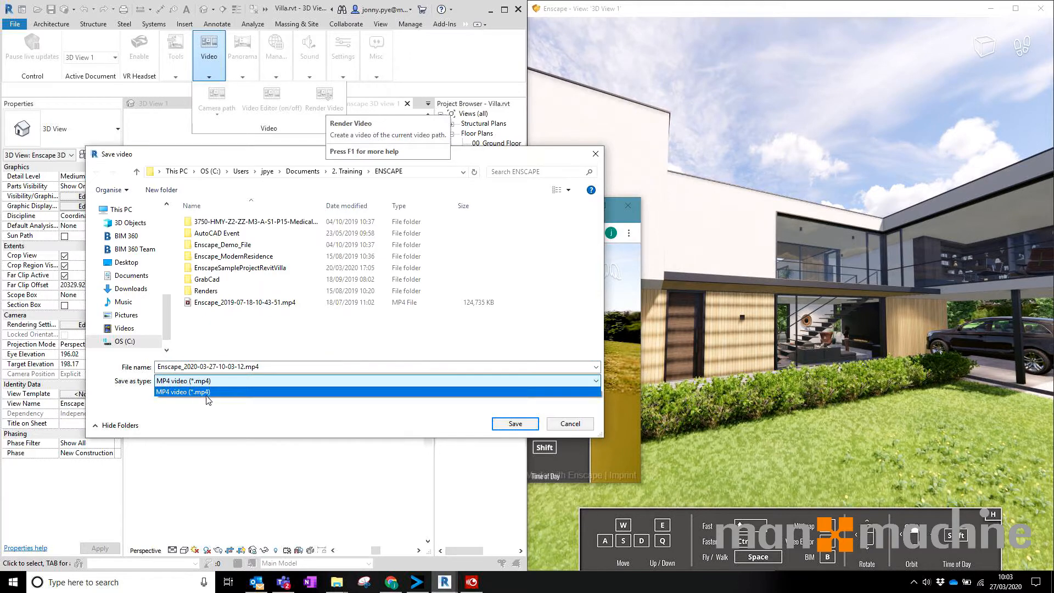
click(430, 411)
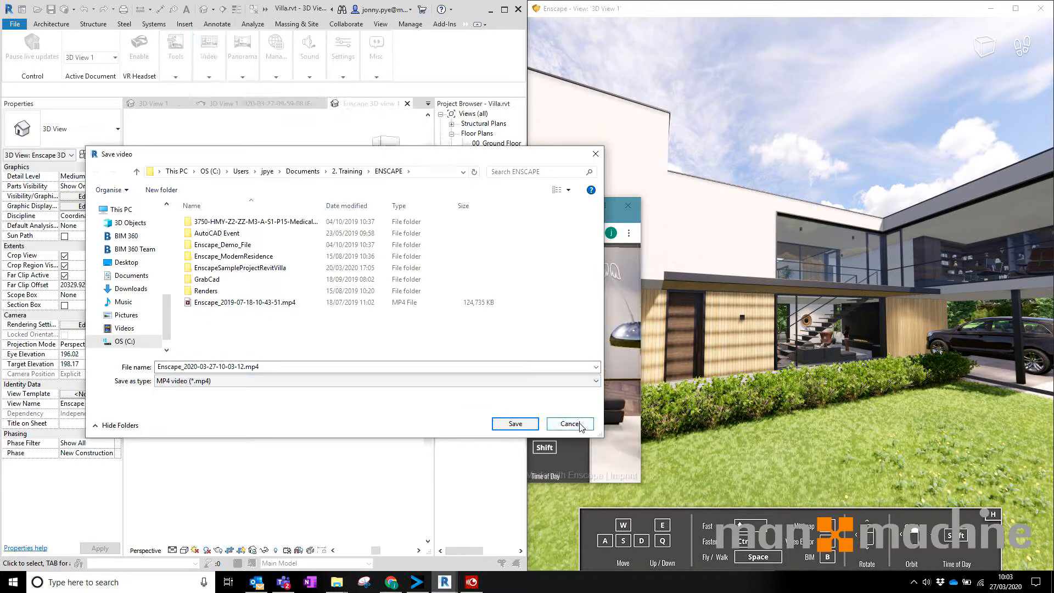
click(569, 423)
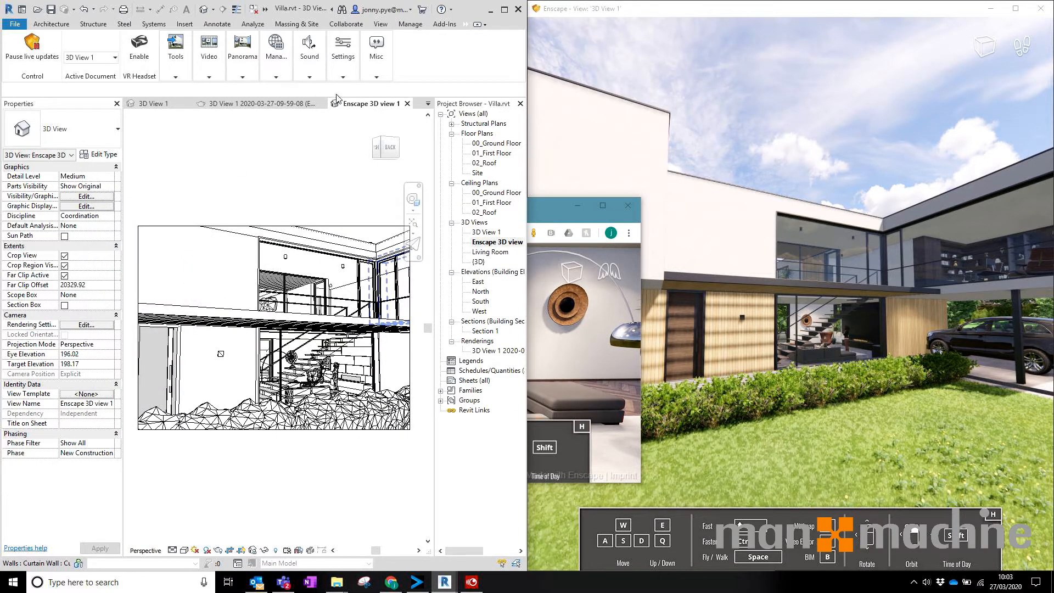
Step: Review the Render Panorama and Render Panorama for Cardboard options, with the Enscape Web window minimised and the Enscape view turned towards the garden
click(213, 74)
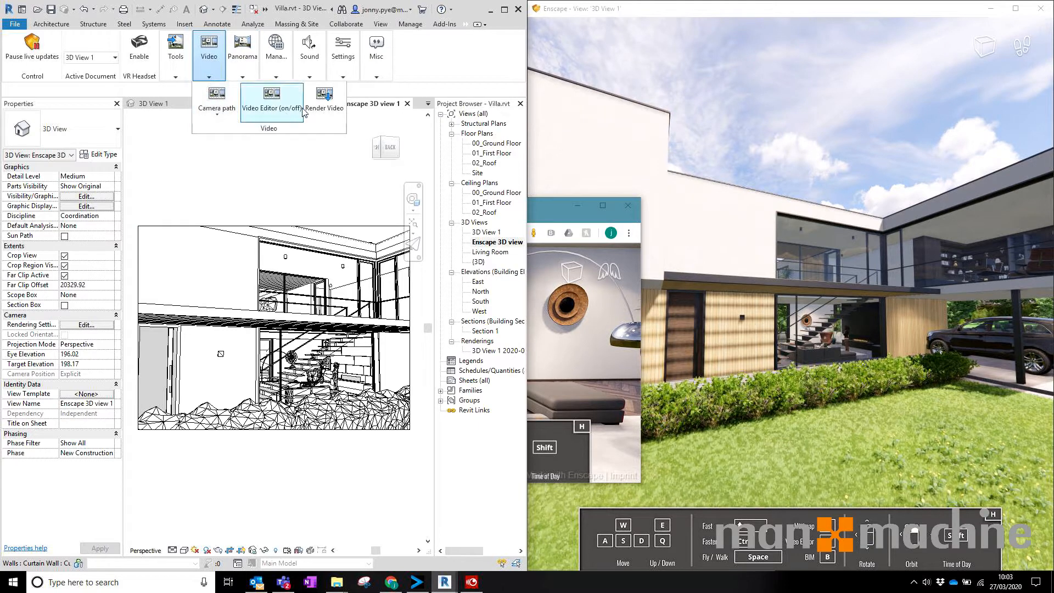
mouse_move(239, 65)
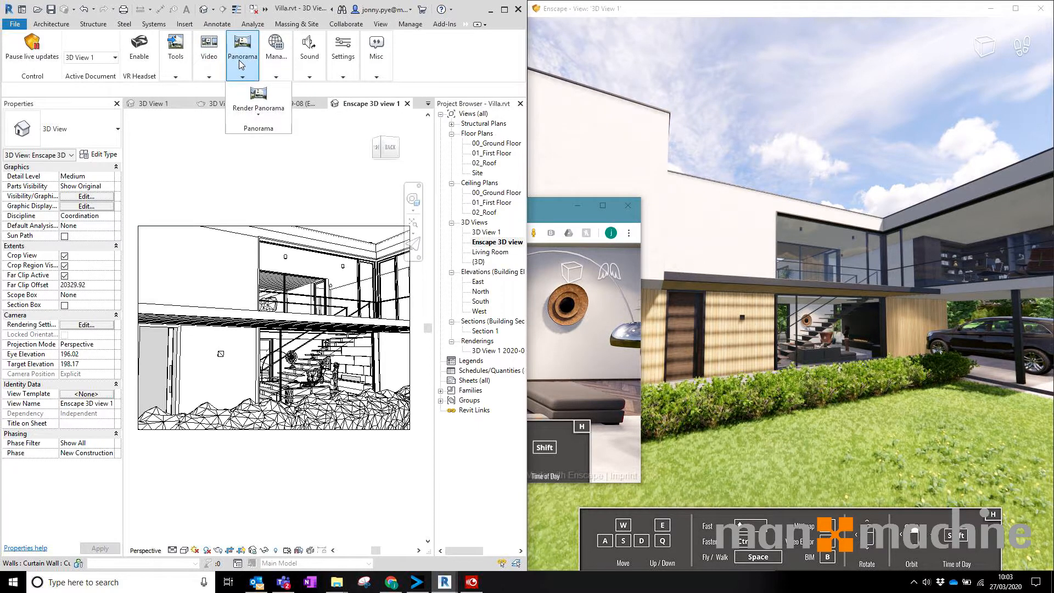
click(257, 115)
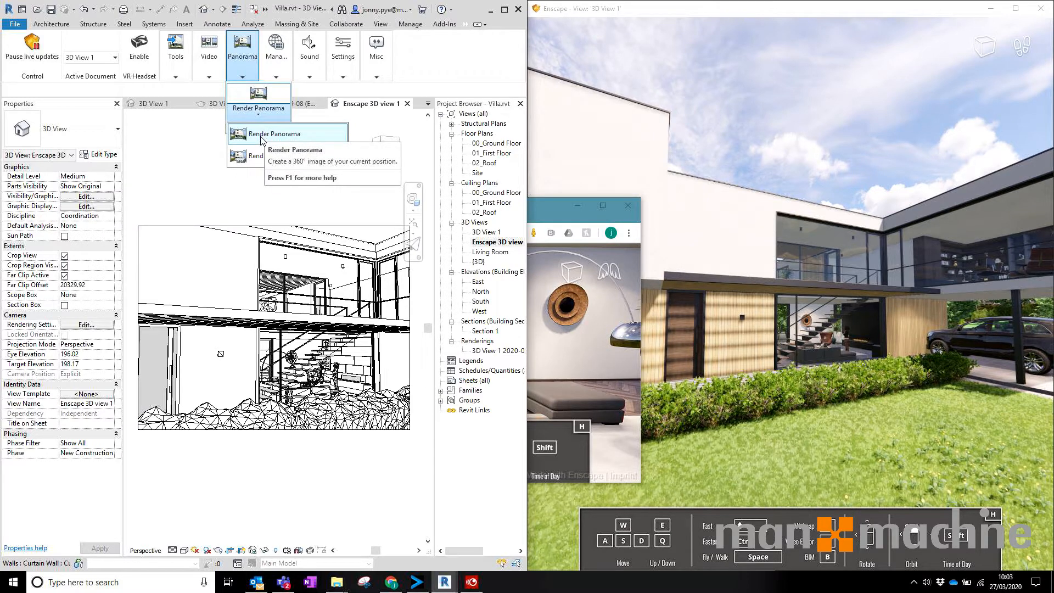
click(261, 135)
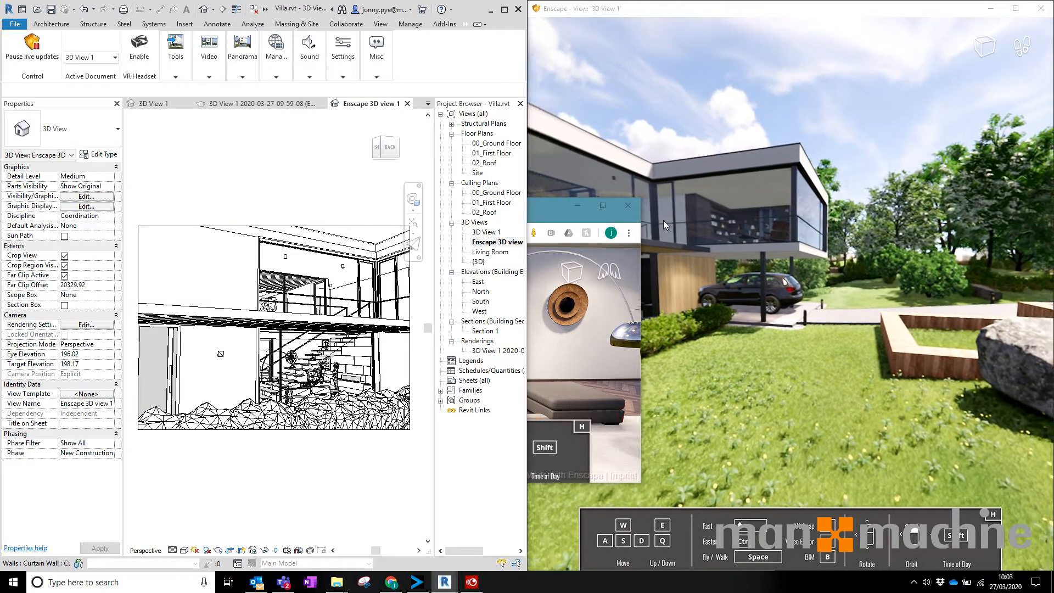
click(578, 206)
mouse_move(237, 79)
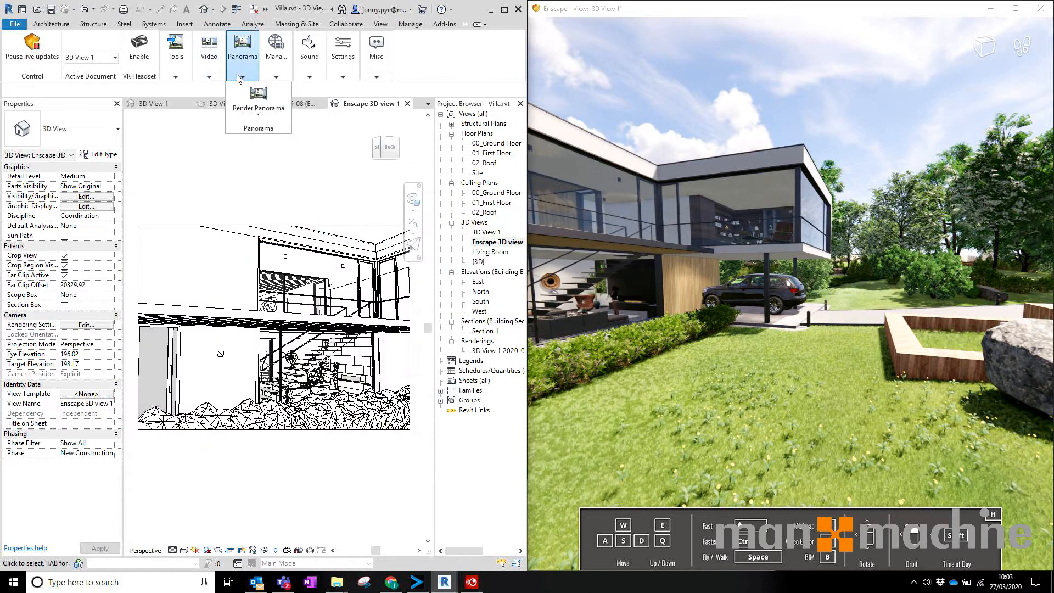
click(253, 114)
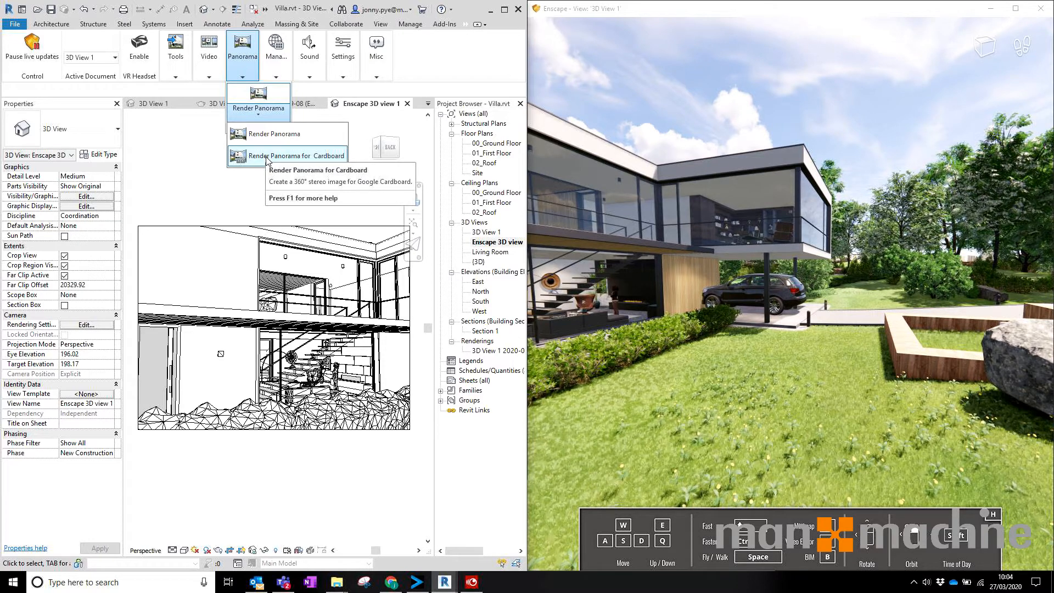
click(450, 73)
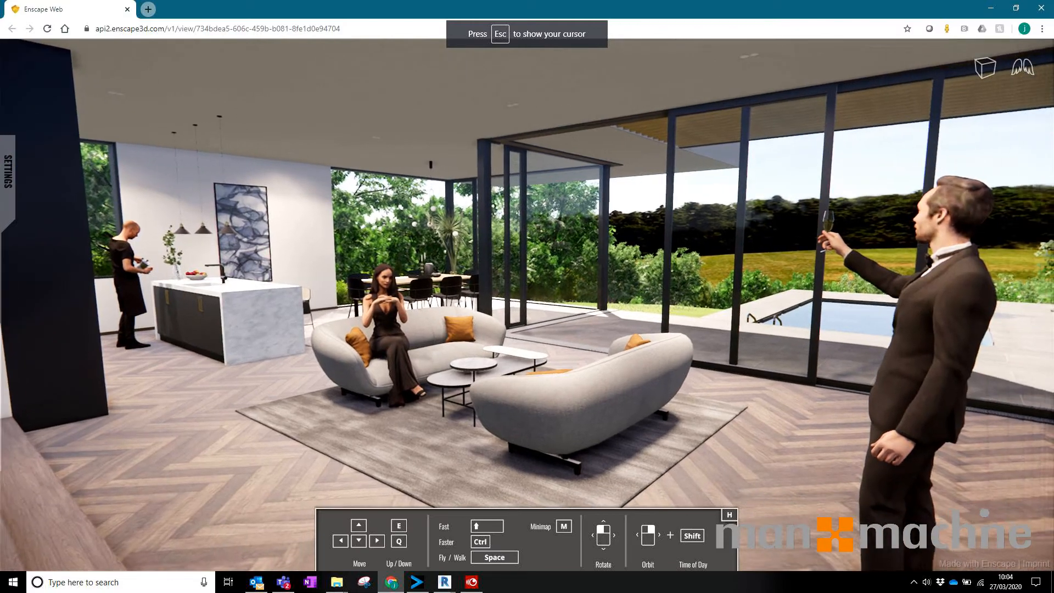
Step: Explore the web standalone from the lounge out to the terrace outside the glazing, and close the browser
key(w)
drag(527, 307, 472, 315)
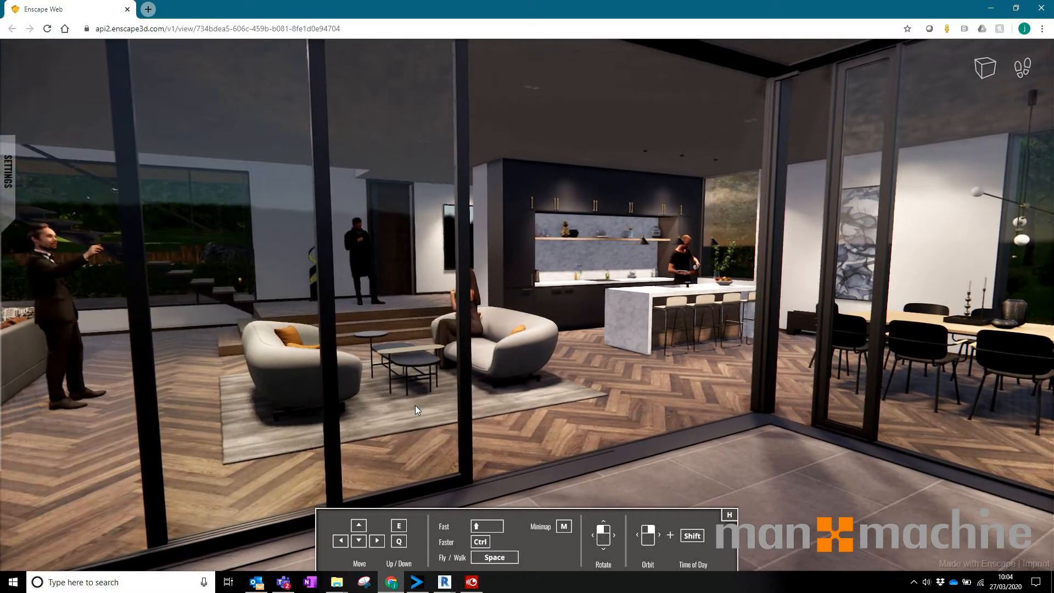
click(1040, 8)
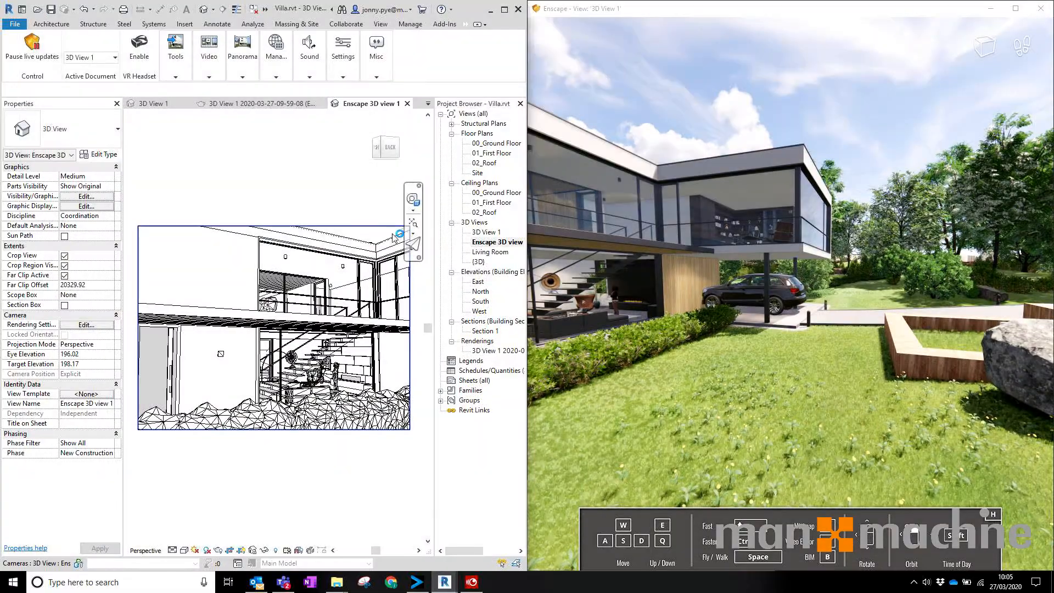
Step: Place a sound source using the restaurant_crowd sound file on the lounge floor in the 00_Ground Floor plan
mouse_move(299, 70)
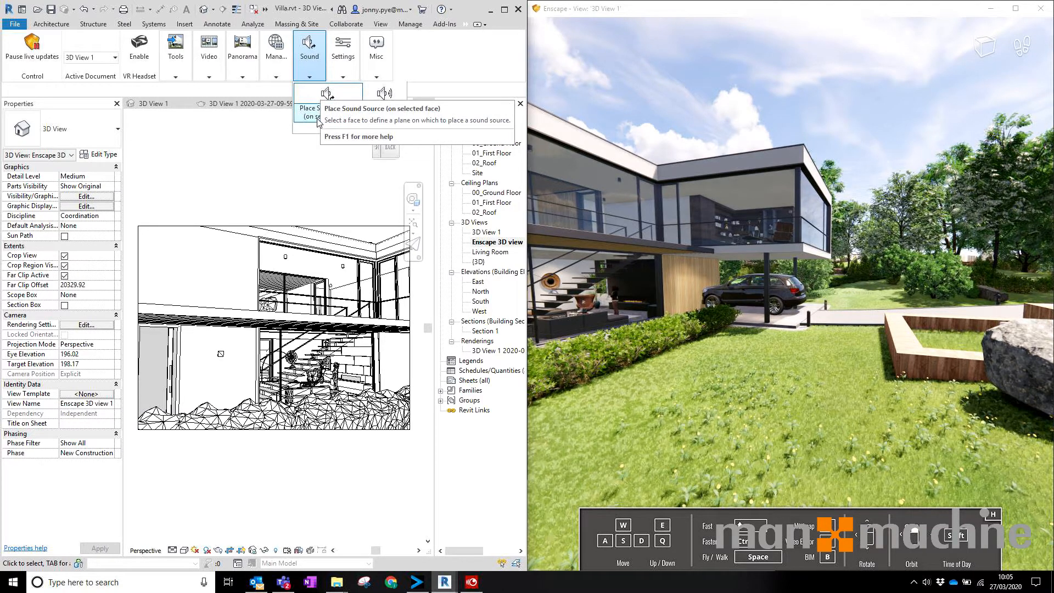
click(317, 74)
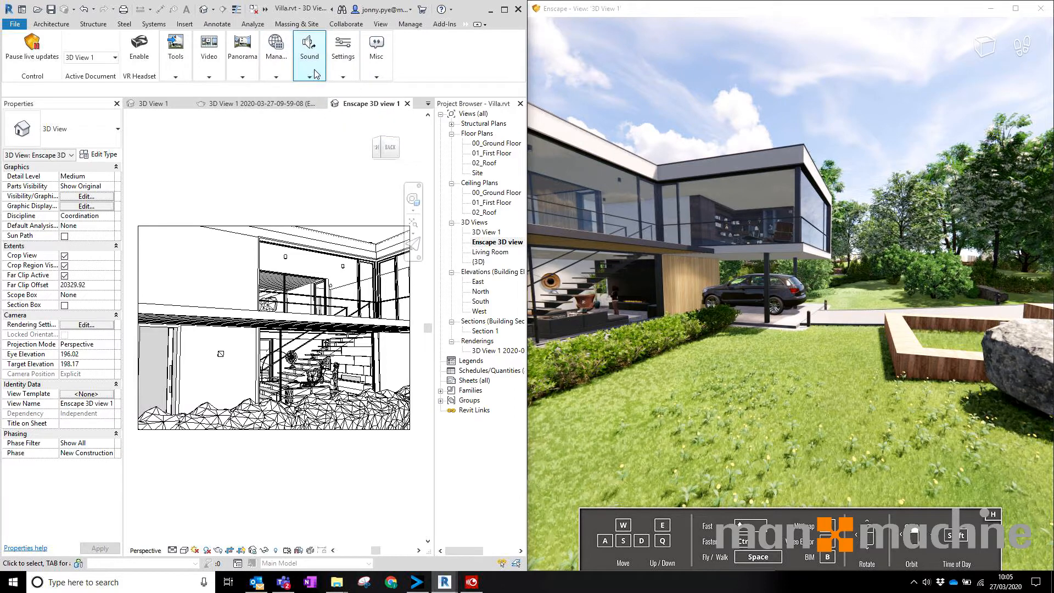
double_click(495, 143)
click(309, 52)
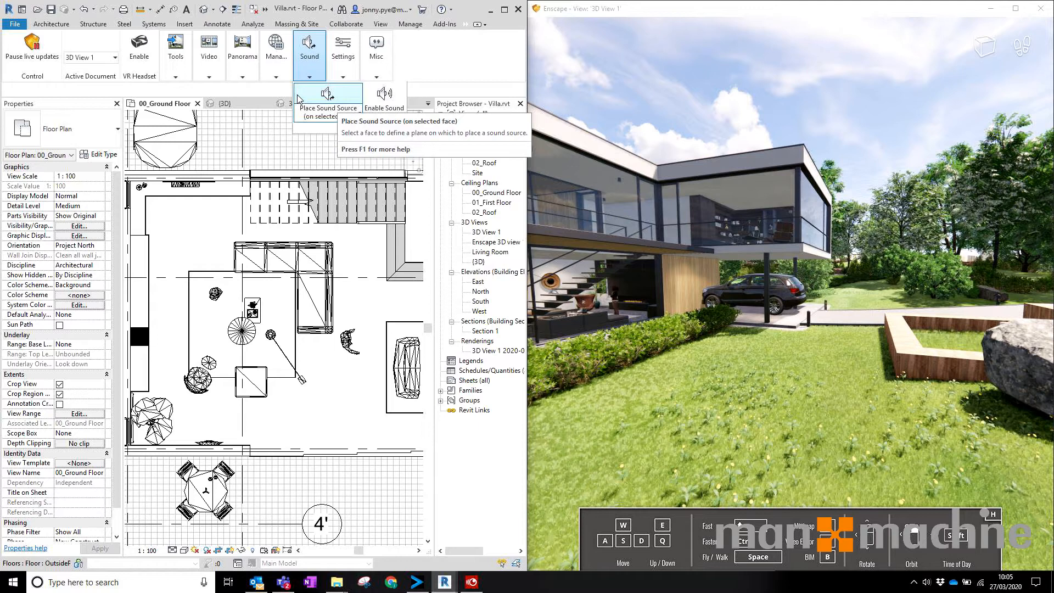
click(326, 94)
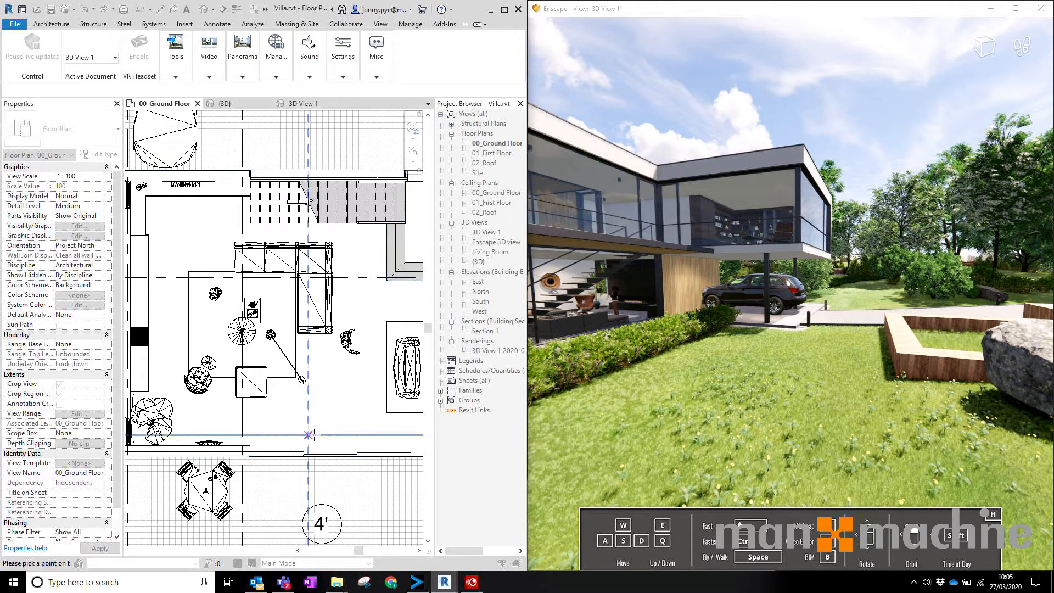
click(331, 401)
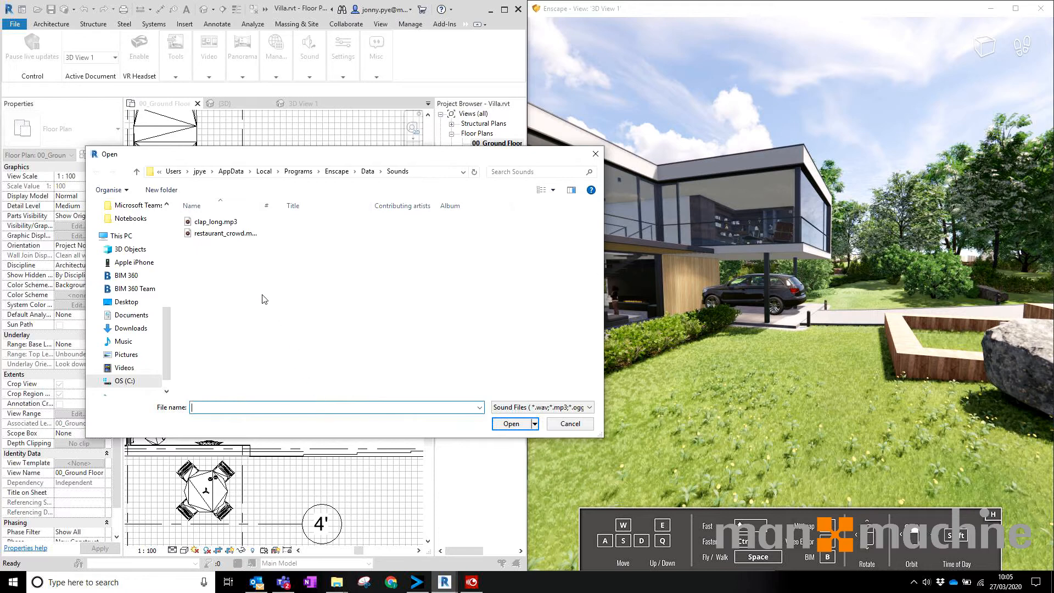
double_click(229, 233)
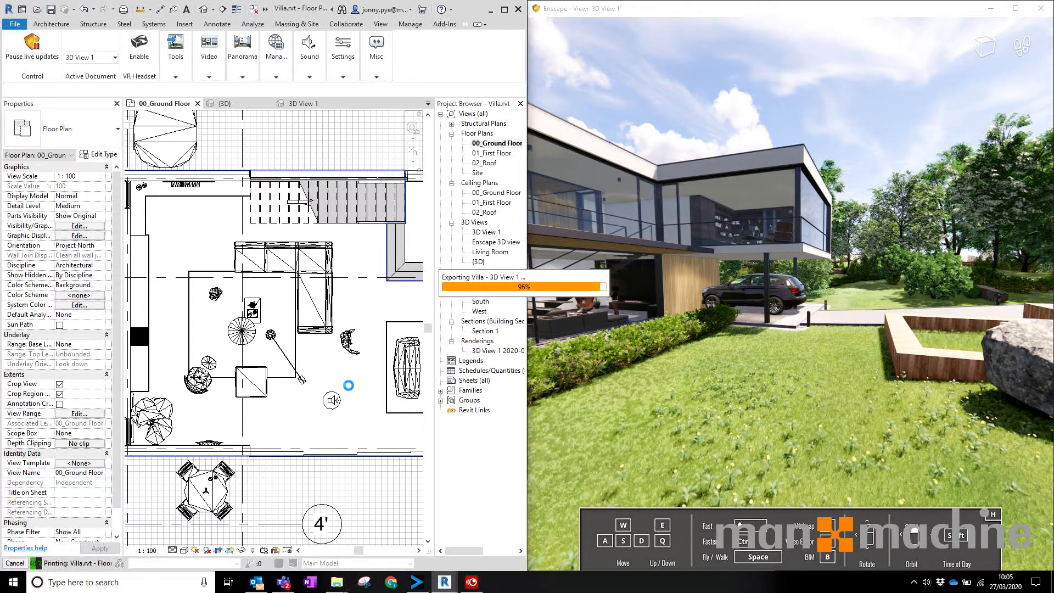
Step: Select the placed sound source on the lounge floor and review its volume and distance properties
click(332, 400)
click(465, 25)
click(482, 36)
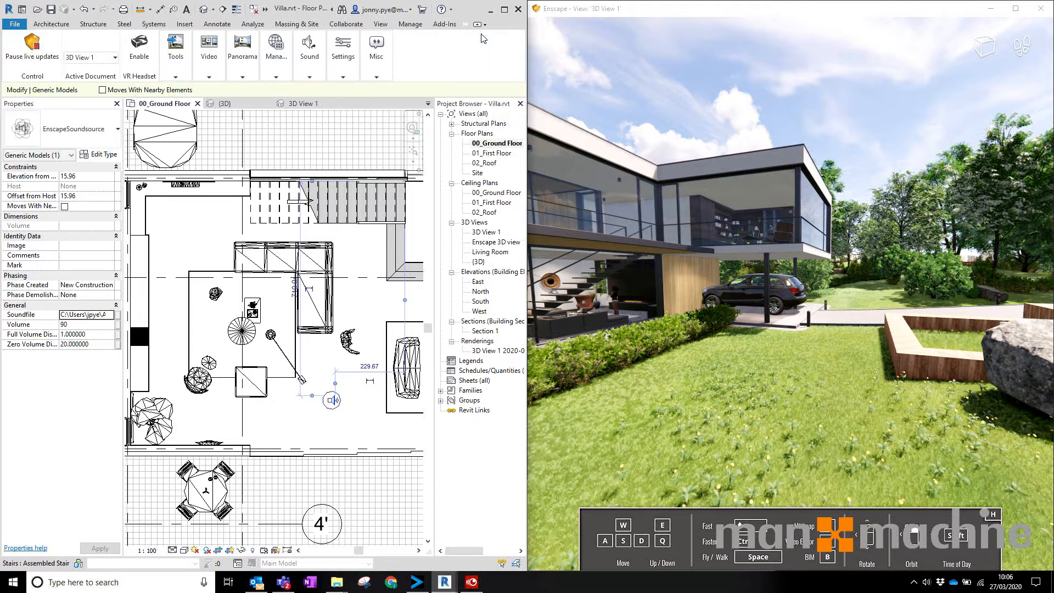
Step: Open the Enscape Visual Settings, move the window clear of the view, and turn the Enscape camera along the villa's garden facade
mouse_move(352, 70)
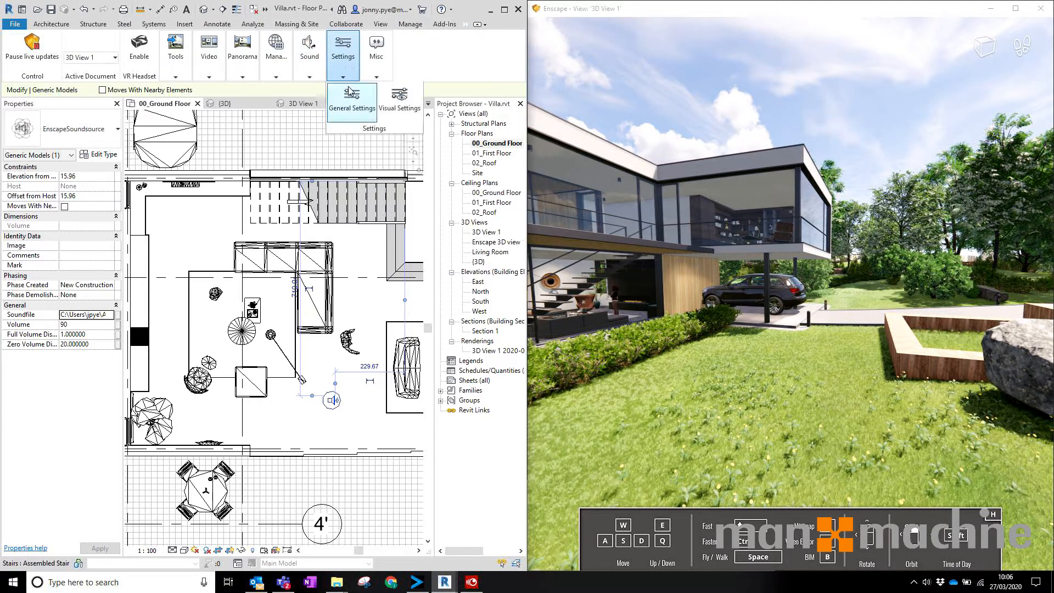
drag(808, 297, 987, 270)
click(343, 65)
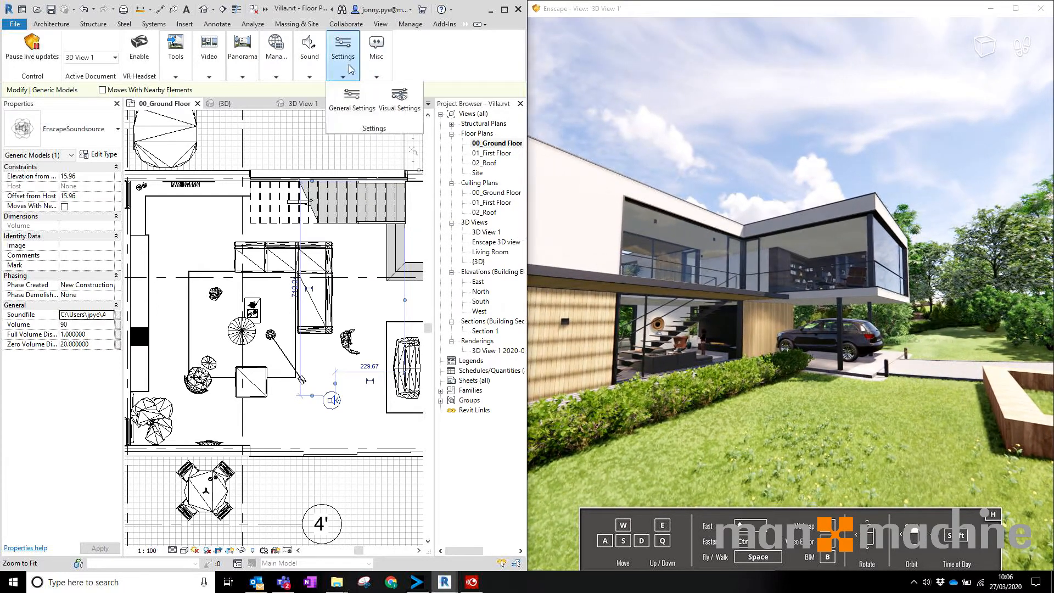
click(400, 108)
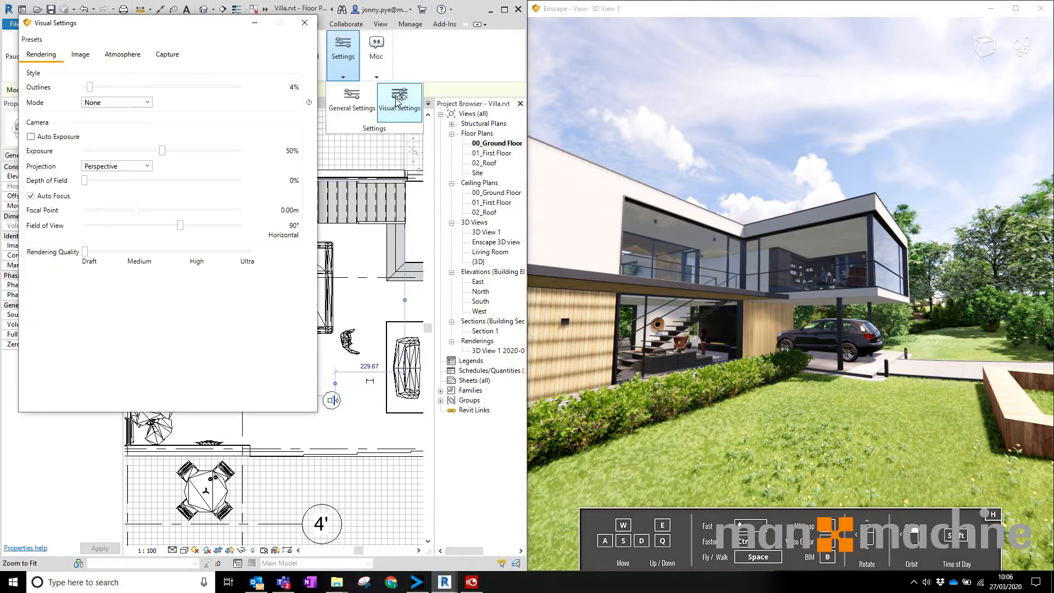
drag(204, 23, 272, 74)
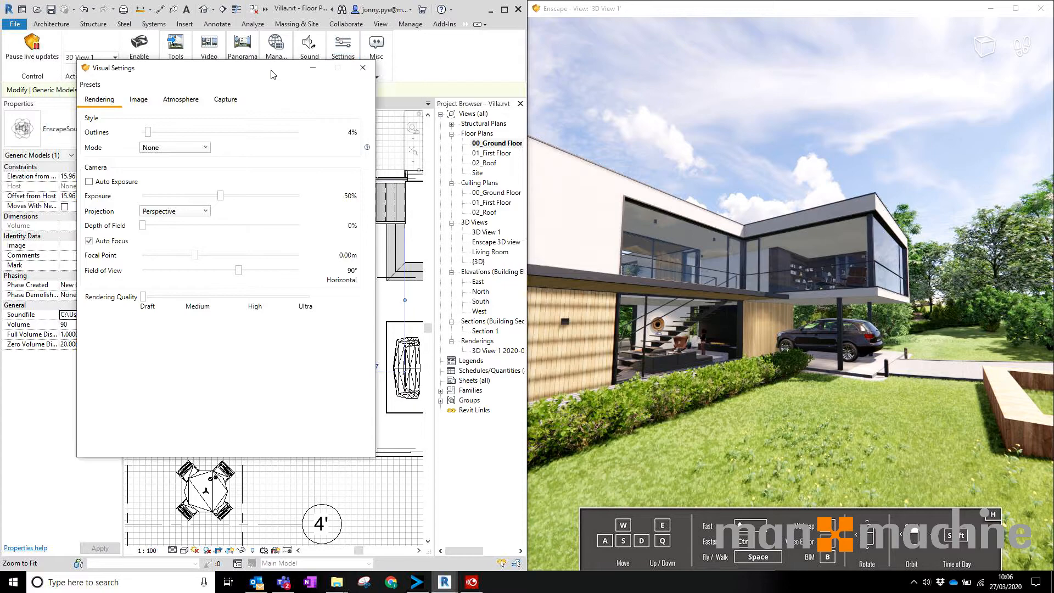
drag(708, 274, 598, 274)
drag(664, 274, 740, 247)
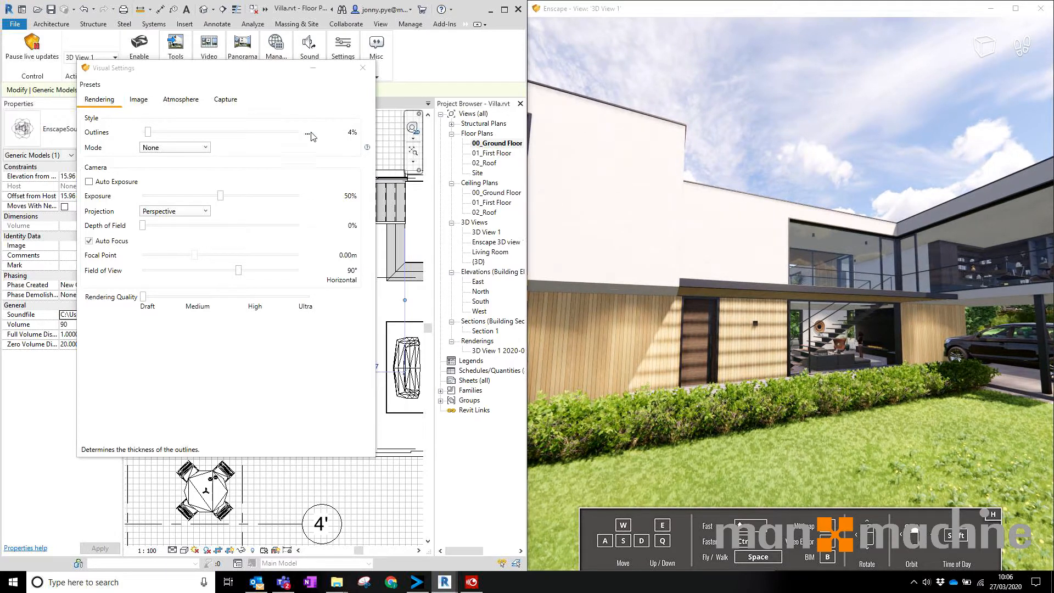
drag(125, 71, 196, 81)
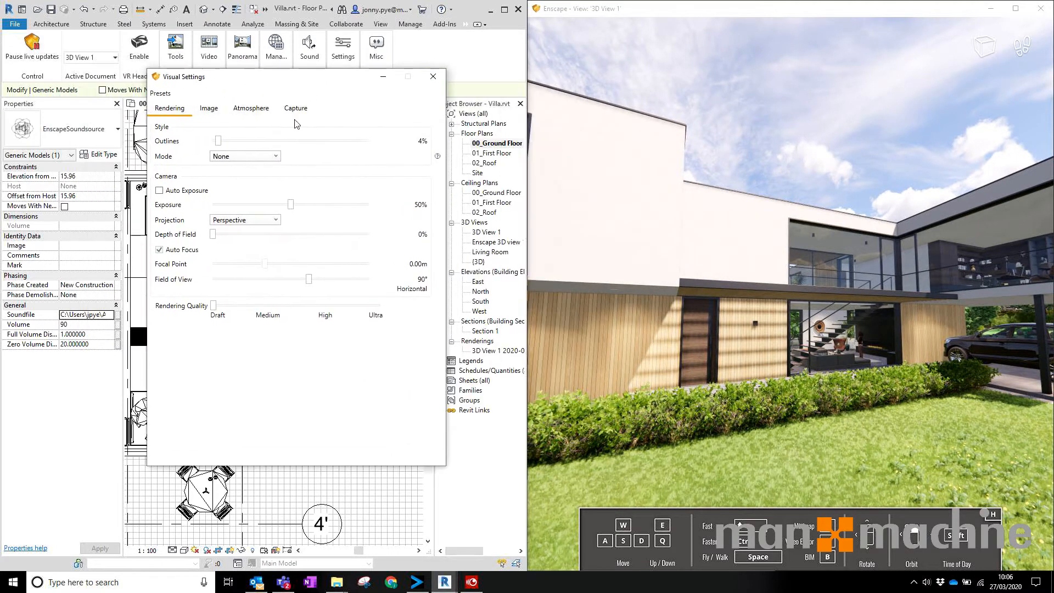
Step: Set the rendering style's Outlines to 55% and view the outlined villa from the garden
right_click(379, 137)
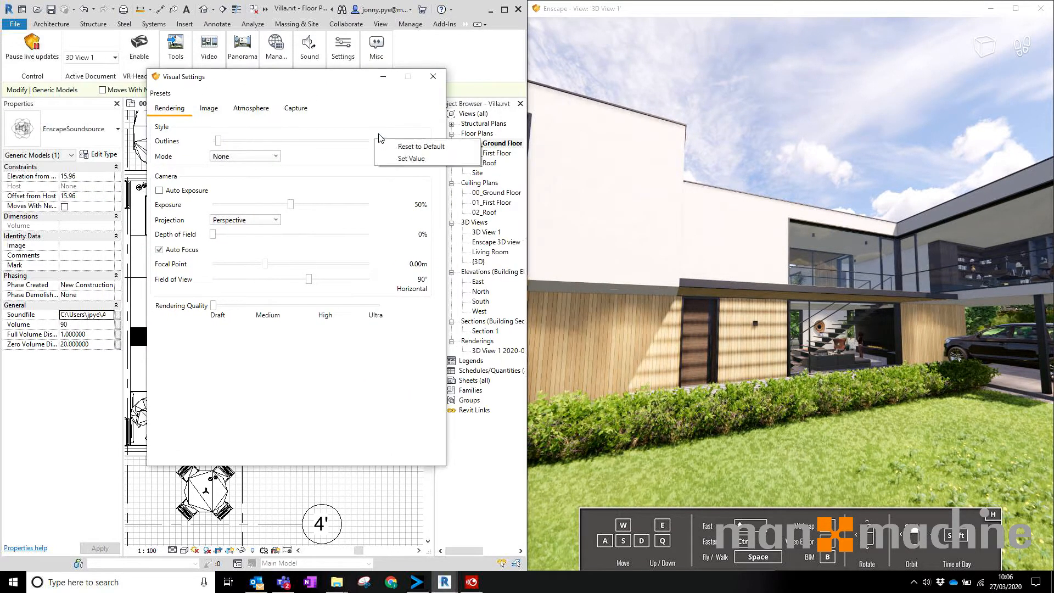
click(414, 146)
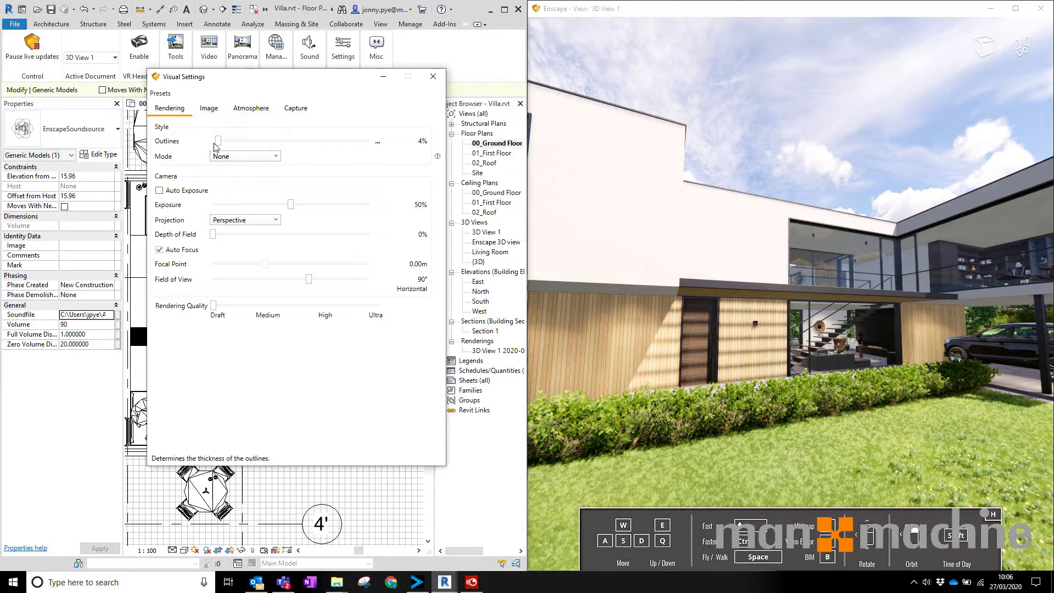
drag(217, 142, 298, 142)
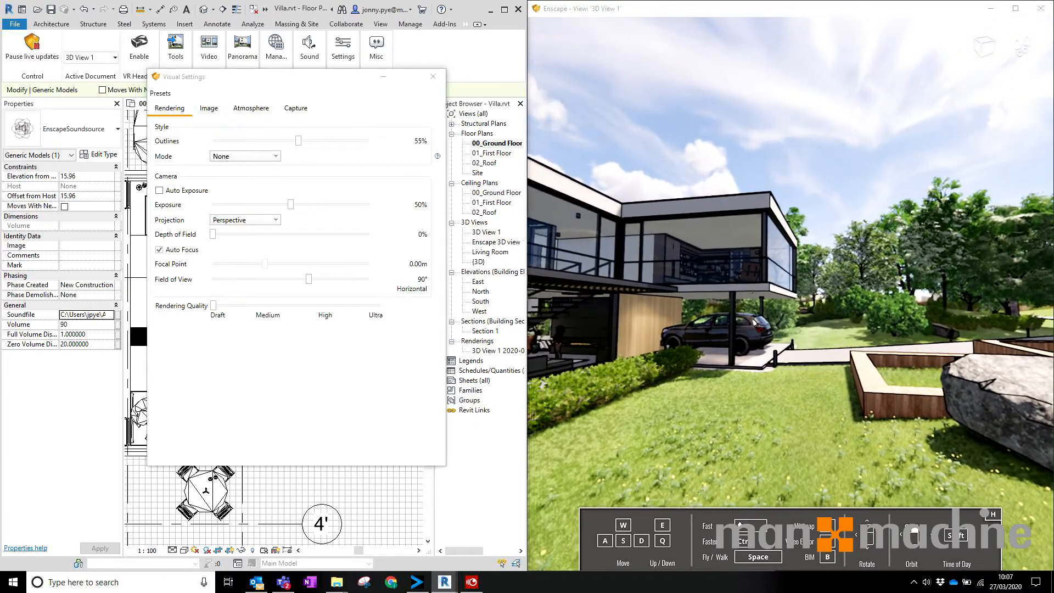
drag(752, 292, 686, 299)
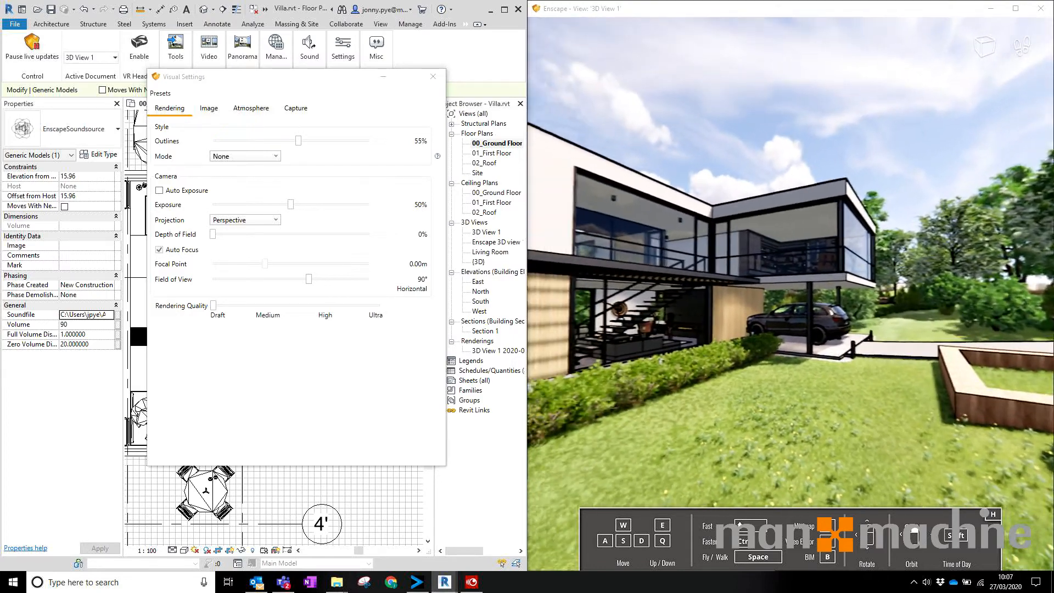
Step: Switch the rendering style mode to Polystyrol and view the villa's facade in it
click(240, 157)
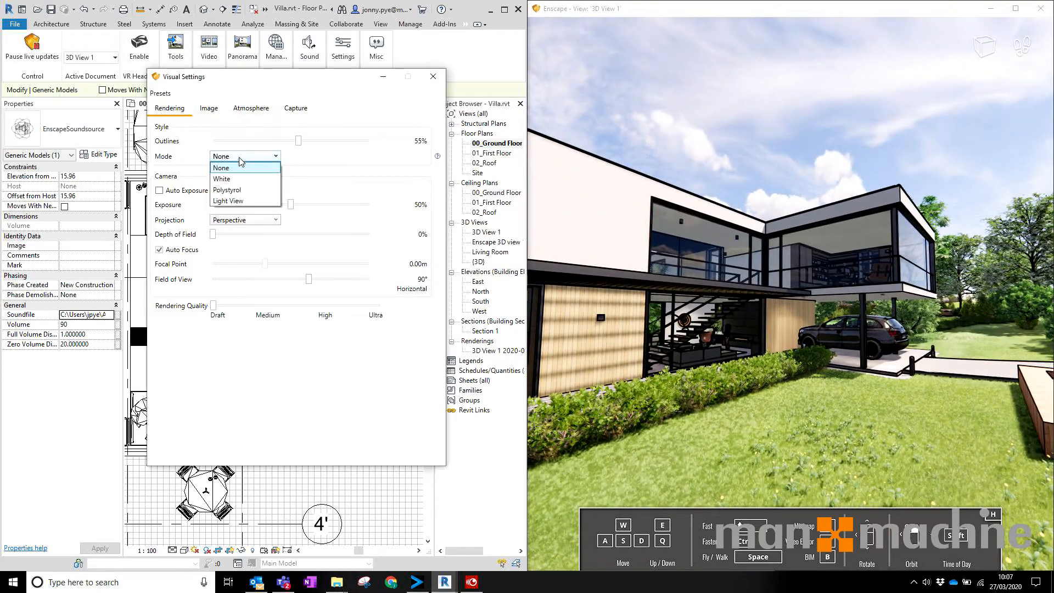
click(237, 189)
drag(778, 333, 895, 339)
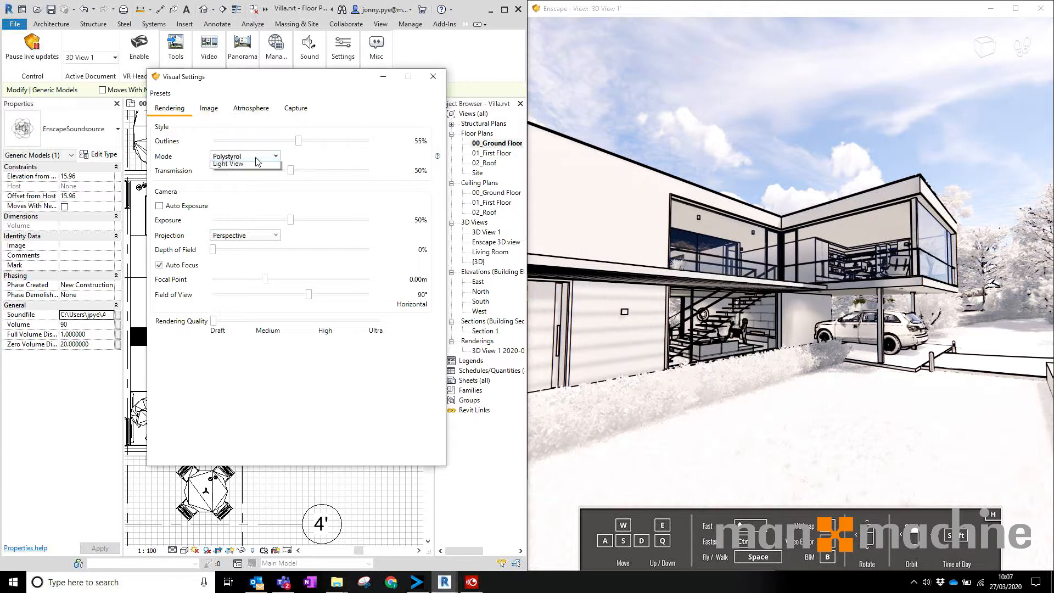
Step: Switch the rendering style mode to Light View and shift the time of day until it is dark outside
click(245, 156)
click(236, 201)
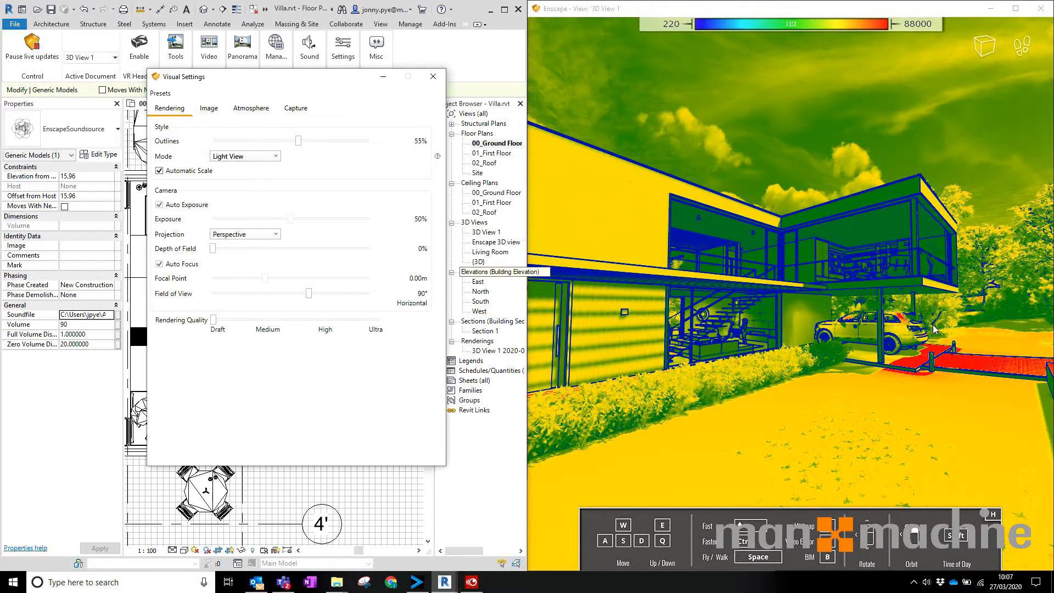
drag(686, 324, 735, 358)
shift+right_drag(738, 295, 773, 294)
Step: Examine the light levels in Light View from the garden into the lounge and around the staircase
key(w)
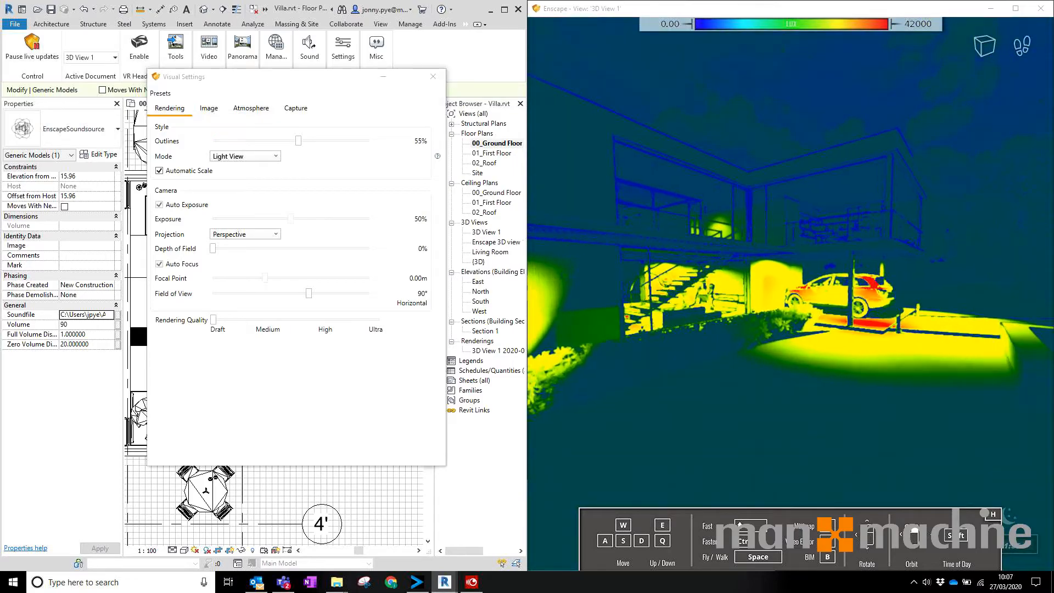
key(w)
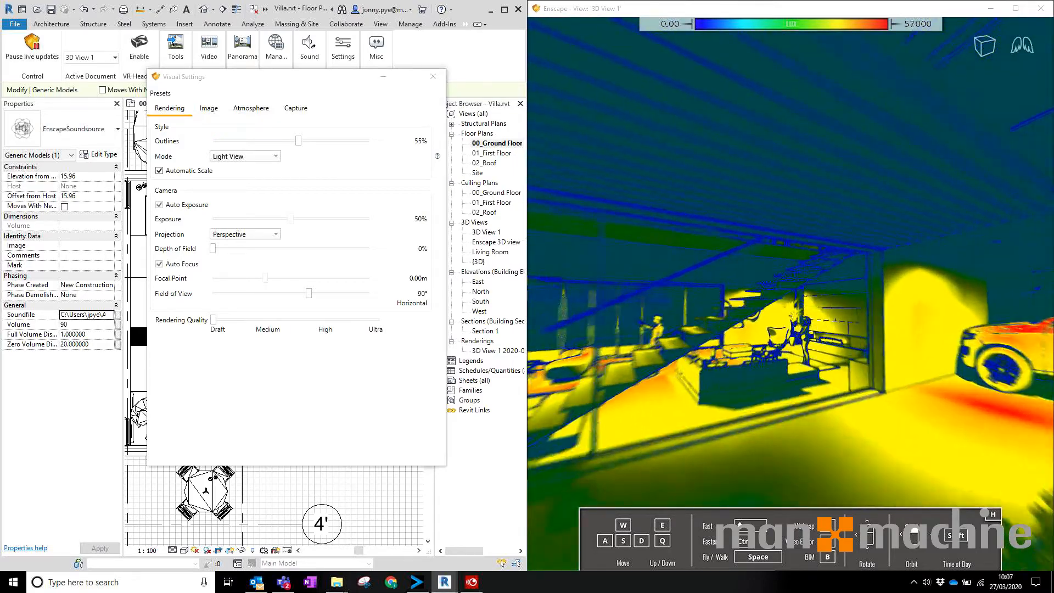
key(w)
key(space)
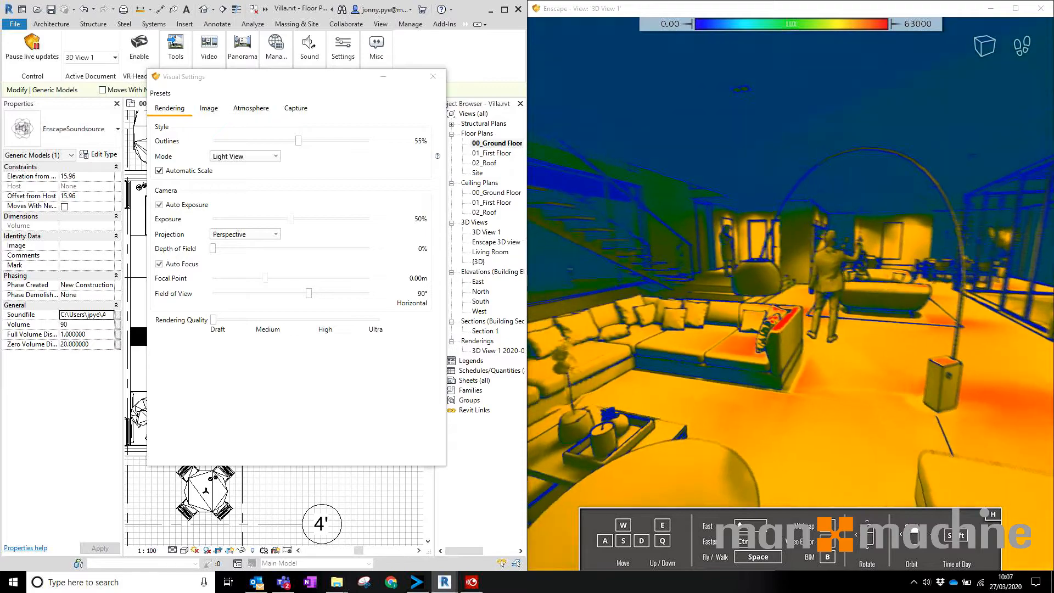
key(w)
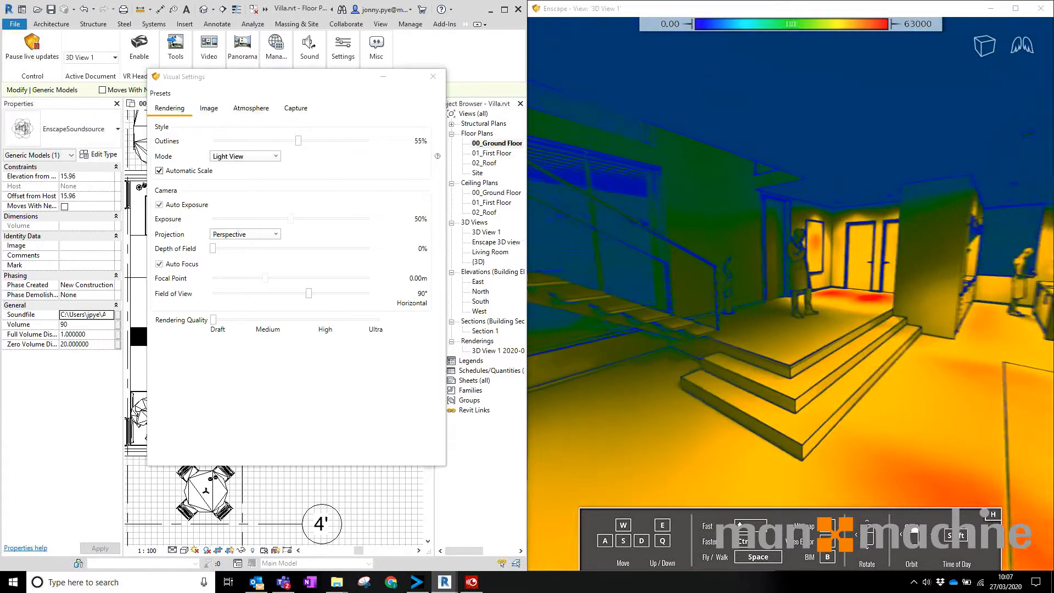
key(d)
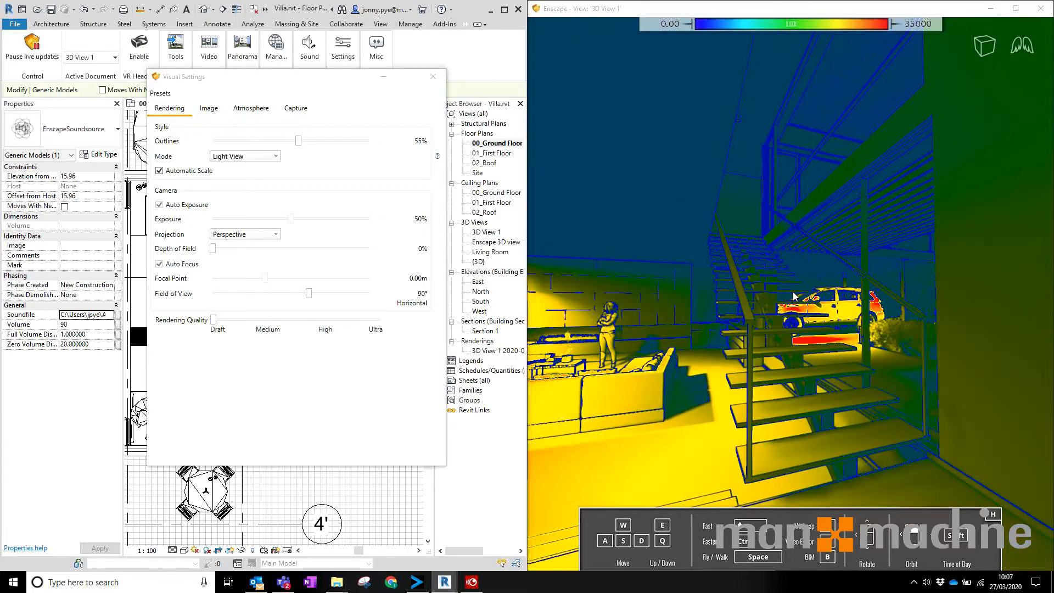
key(s)
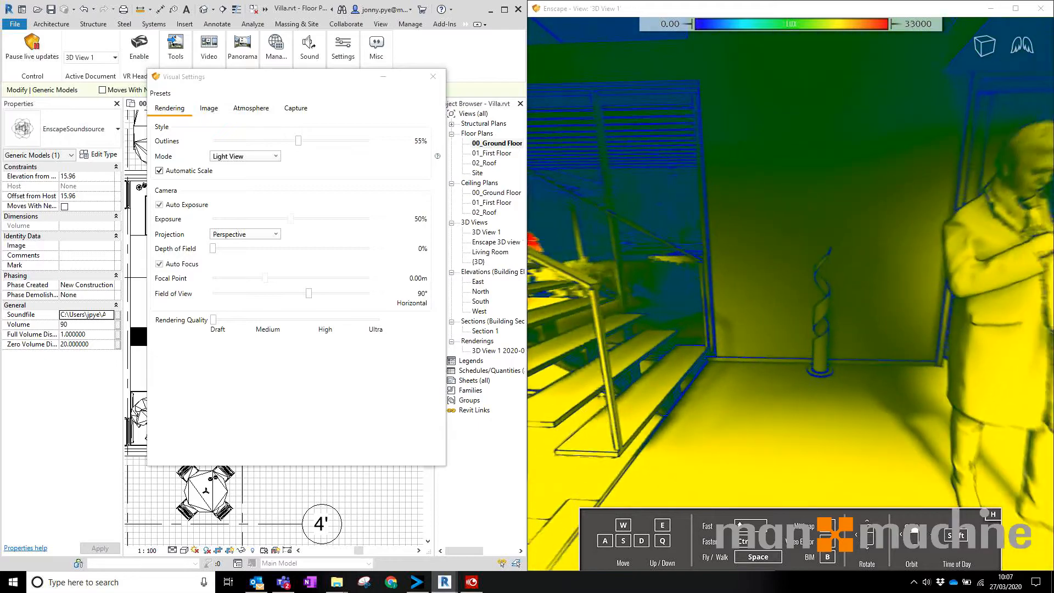
Step: Walk back through the open-plan interior in Light View to examine light levels around the entrance steps, seating area and lounge sofas
key(space)
drag(769, 286, 868, 283)
key(w)
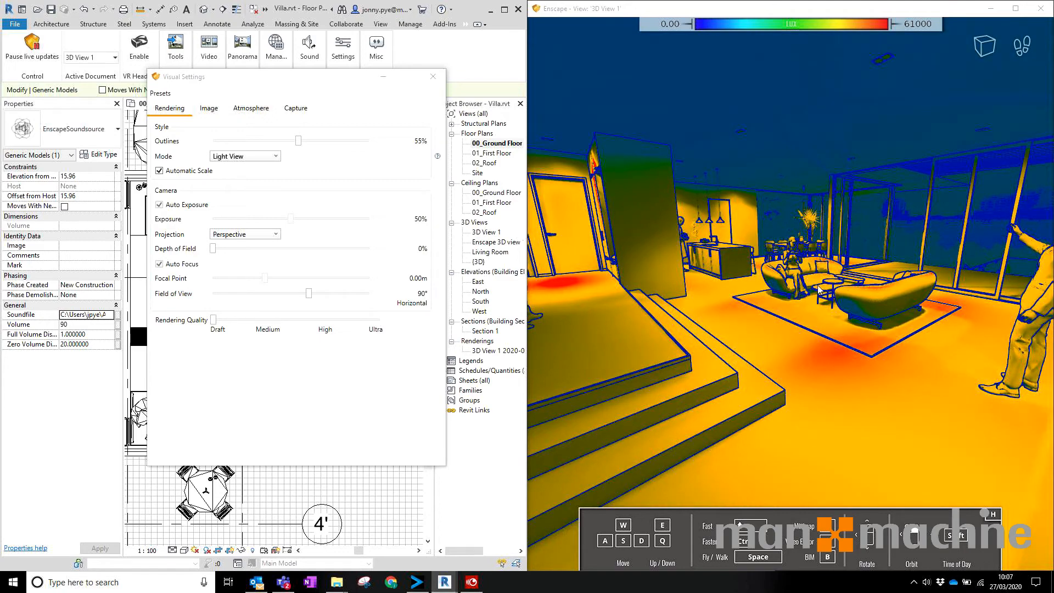
key(w)
drag(777, 280, 779, 250)
key(w)
key(s)
key(w)
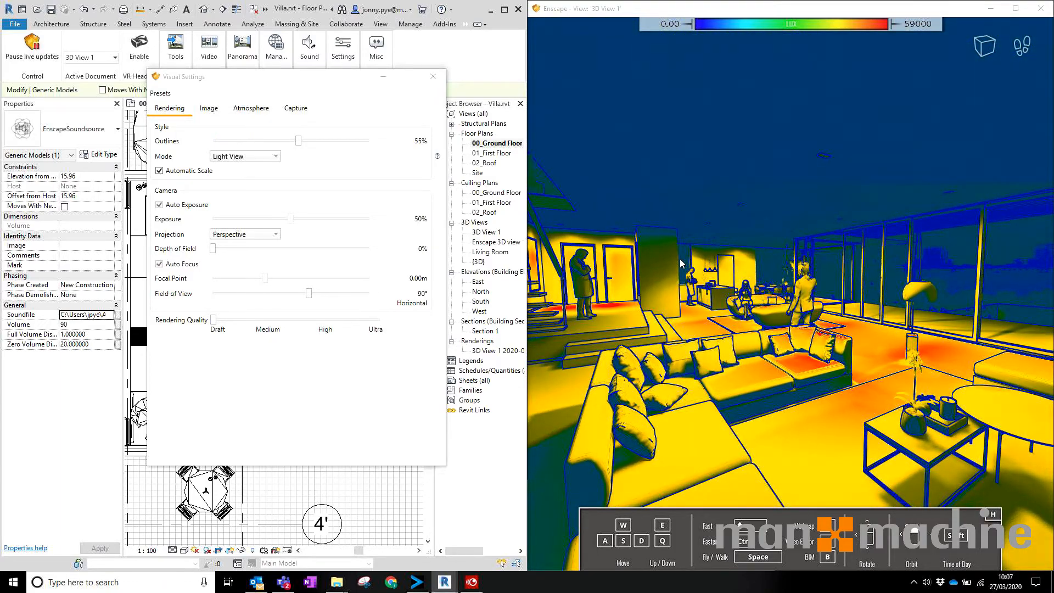
Step: Set the rendering style mode back to None and reduce the Outlines to 6%
click(234, 158)
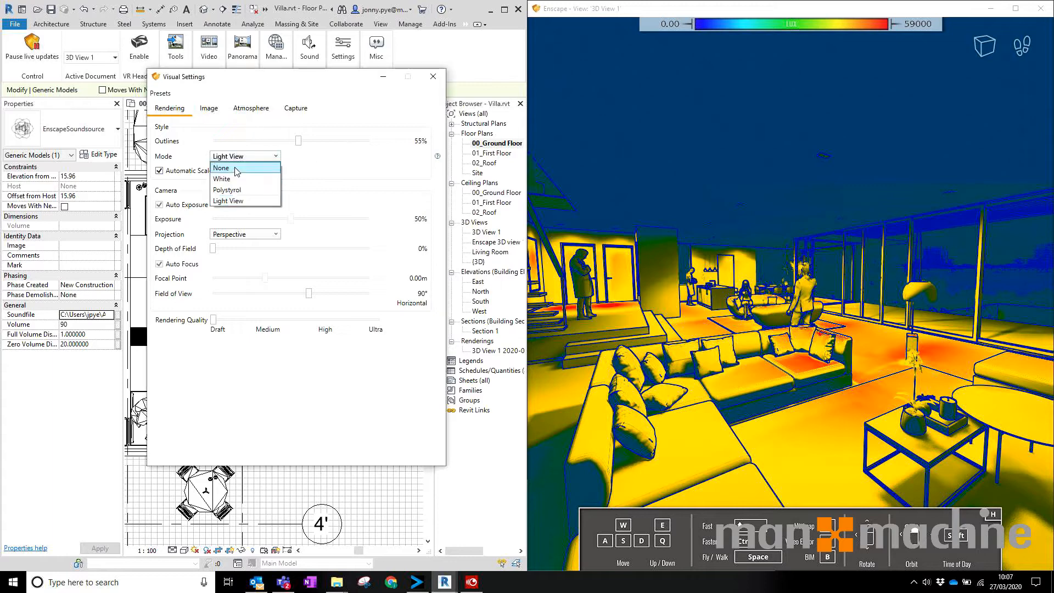
click(235, 168)
drag(299, 144, 224, 144)
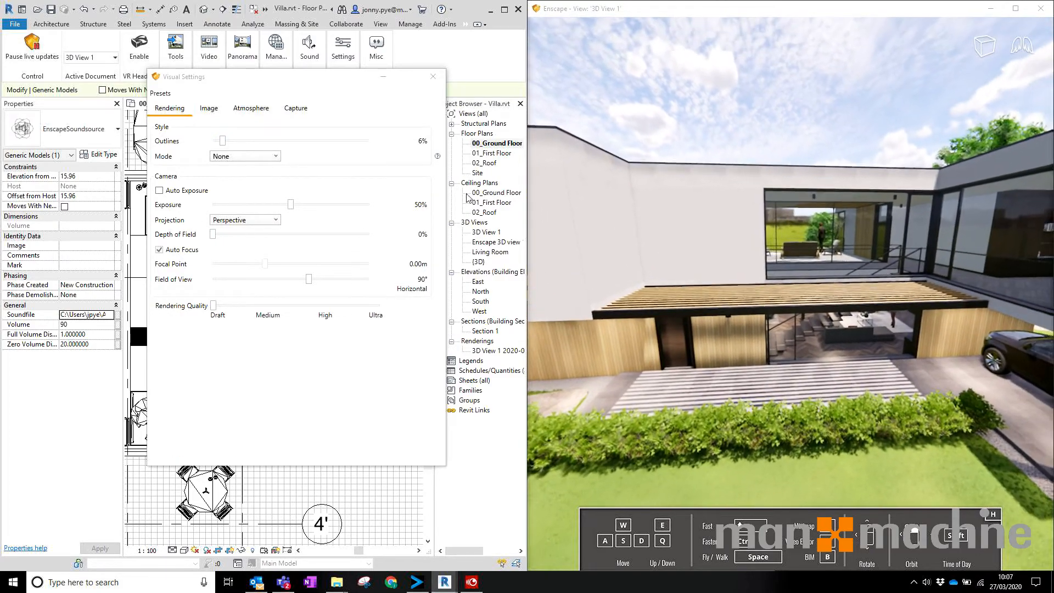
Step: Set the camera Exposure to 51%, try a 59° Field of View, and reset the Field of View to its default
mouse_move(289, 205)
mouse_down()
mouse_move(377, 208)
mouse_move(293, 207)
mouse_up()
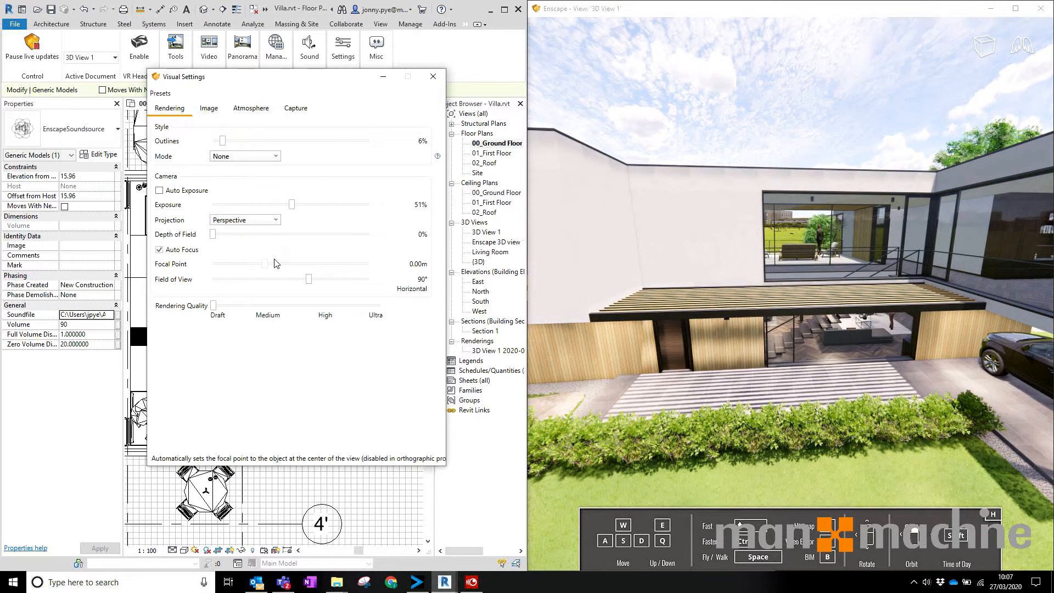
drag(309, 280, 271, 279)
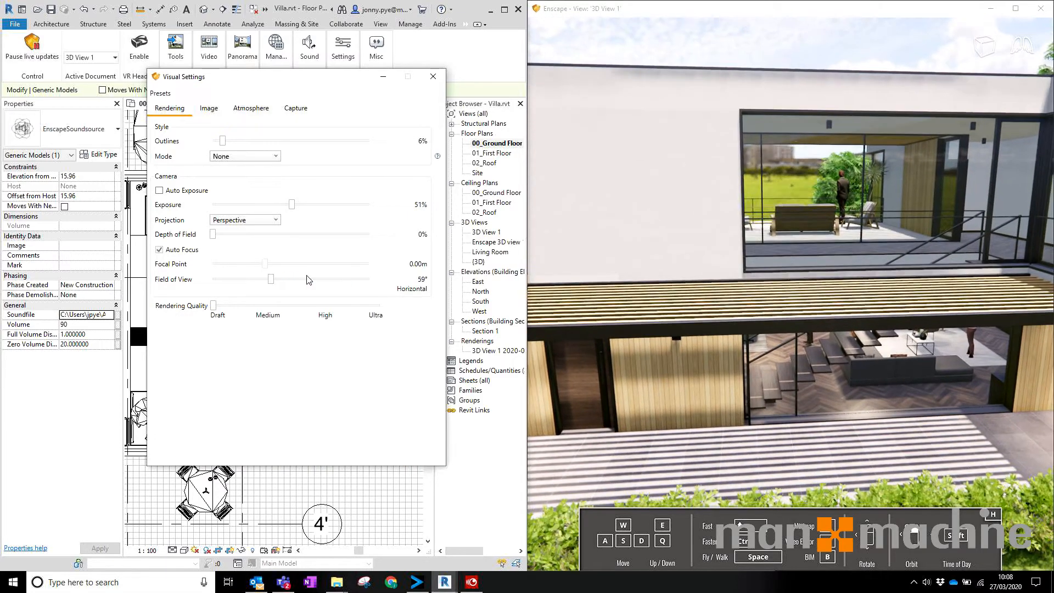
click(377, 280)
click(388, 289)
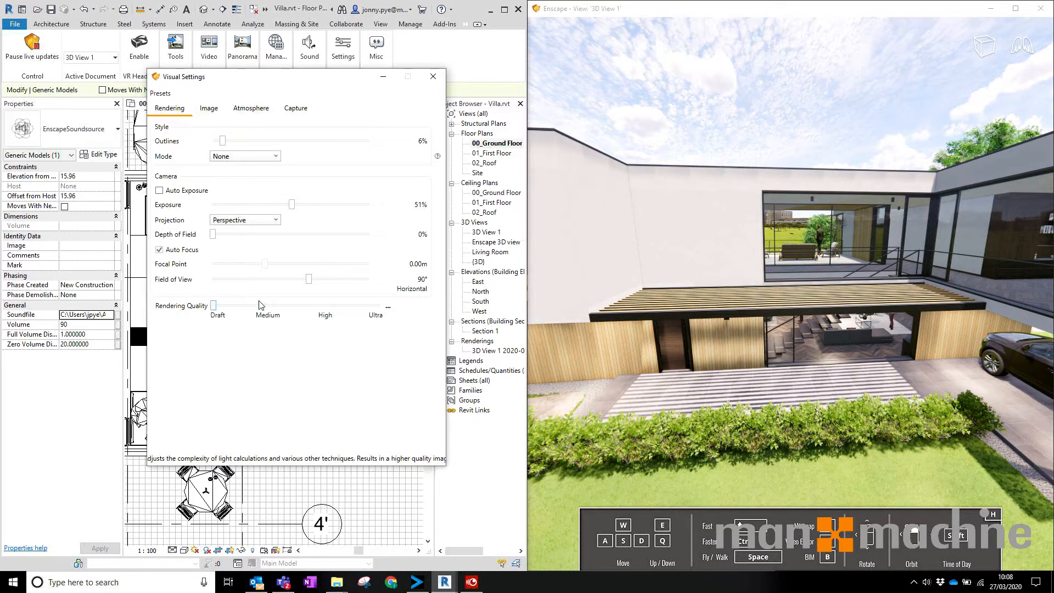
Step: Try the High Rendering Quality on the garden facade, and raise the Rendering Quality to Ultra
drag(270, 305, 379, 305)
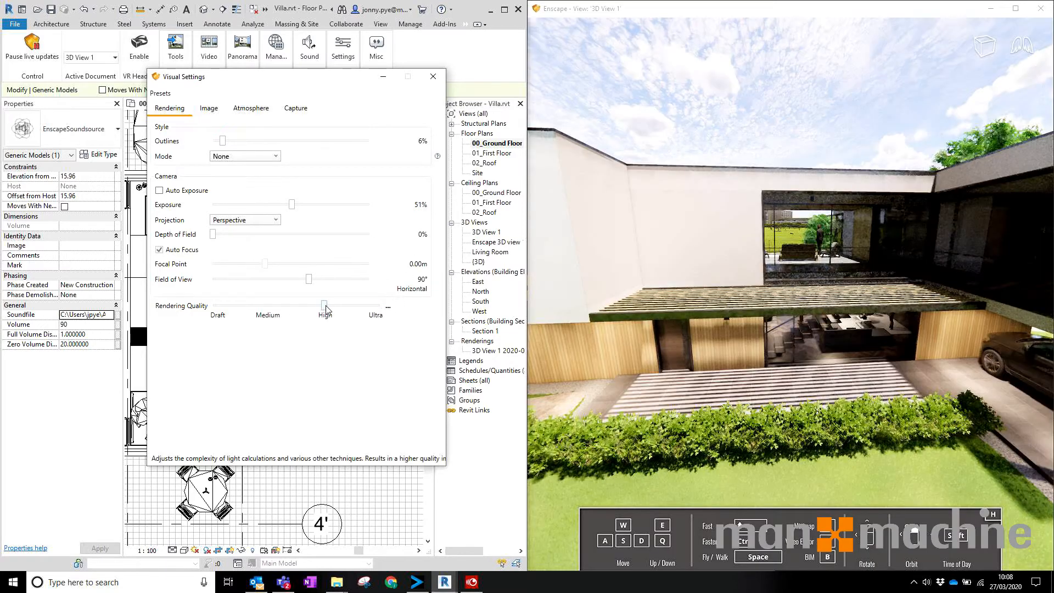
click(817, 300)
drag(736, 306, 705, 275)
key(space)
drag(324, 306, 377, 306)
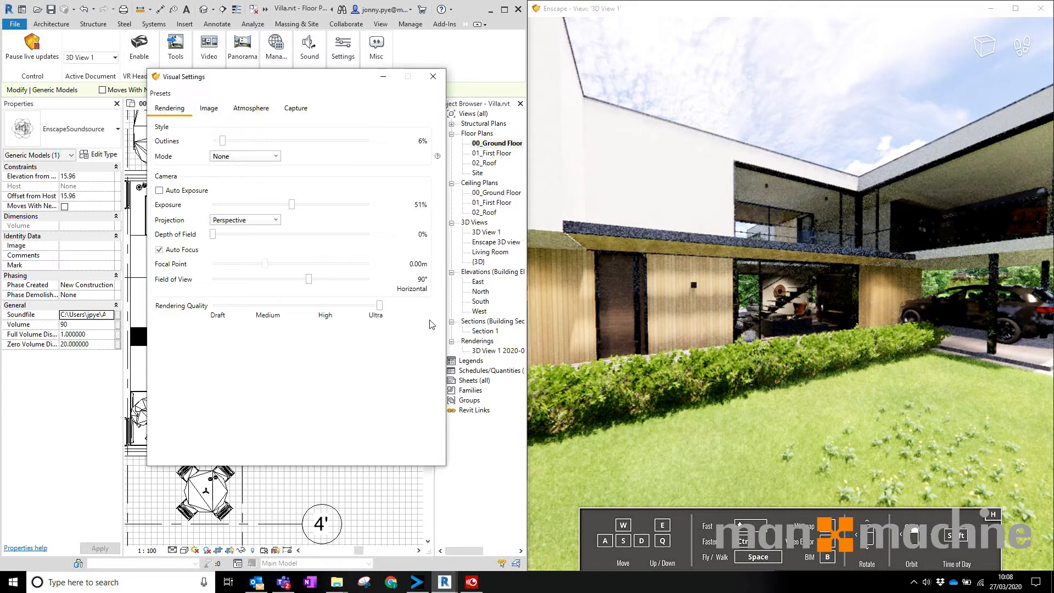
Step: View the garden facade and carport at Ultra quality, and set the Rendering Quality to Medium
drag(928, 287, 795, 255)
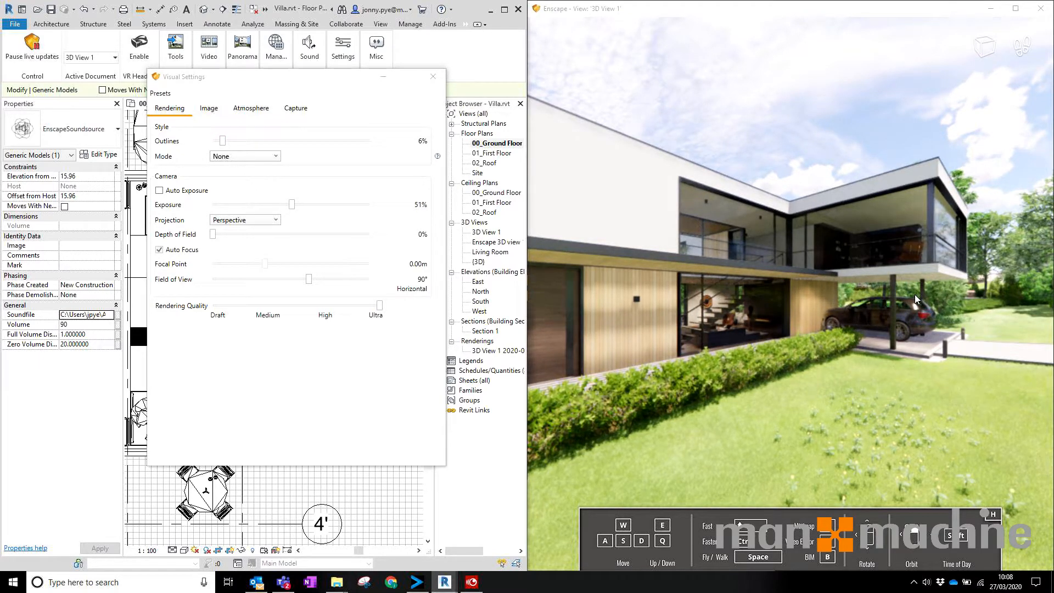
drag(379, 305, 278, 309)
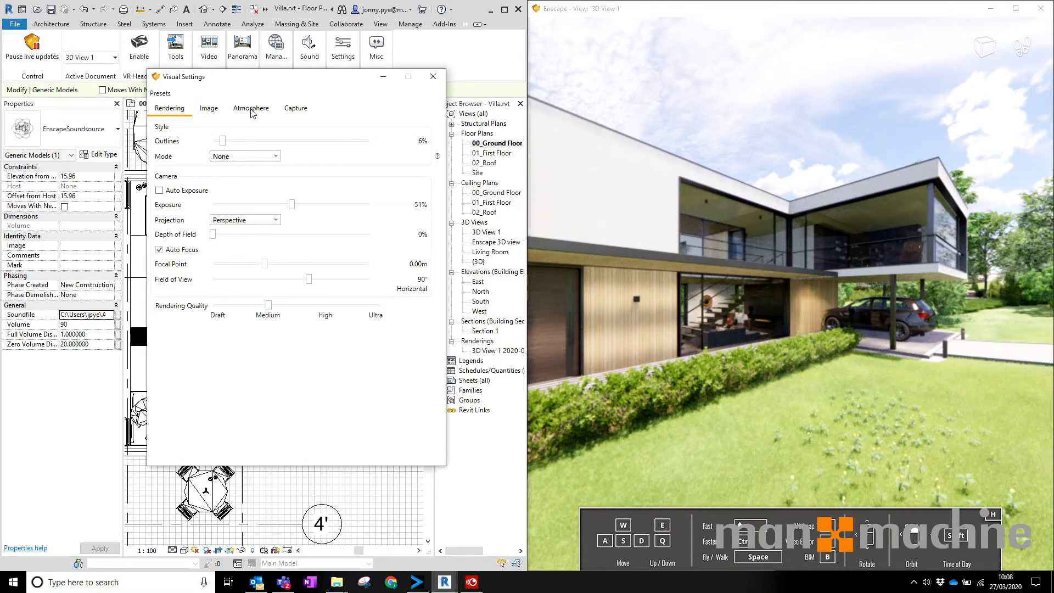
Step: In the image settings, set Bloom to 14%, Vignette to 4%, Shadows to -44% and Highlights to -18%
click(213, 109)
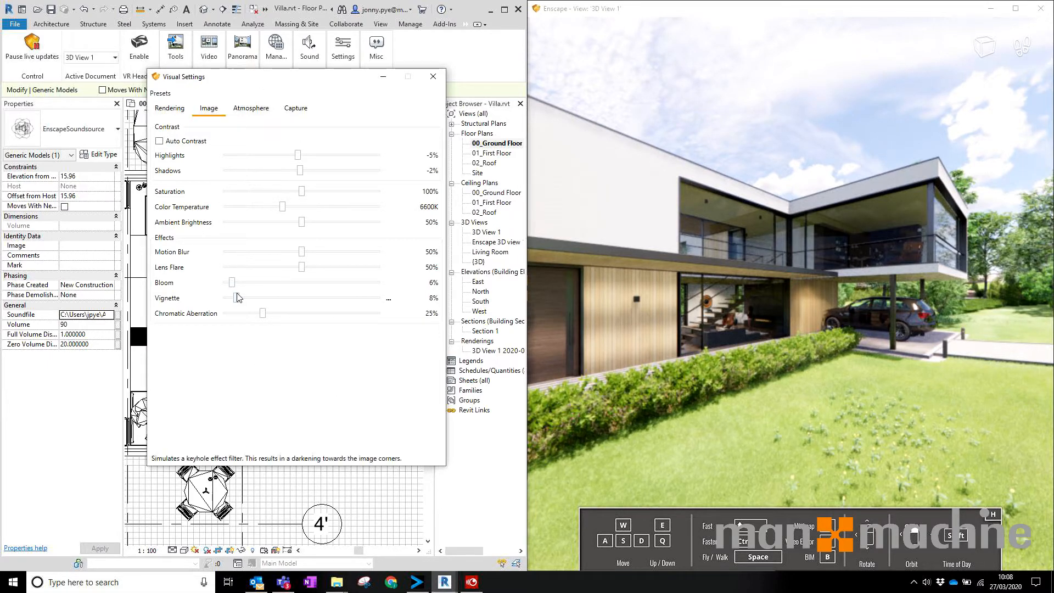
drag(298, 300, 230, 297)
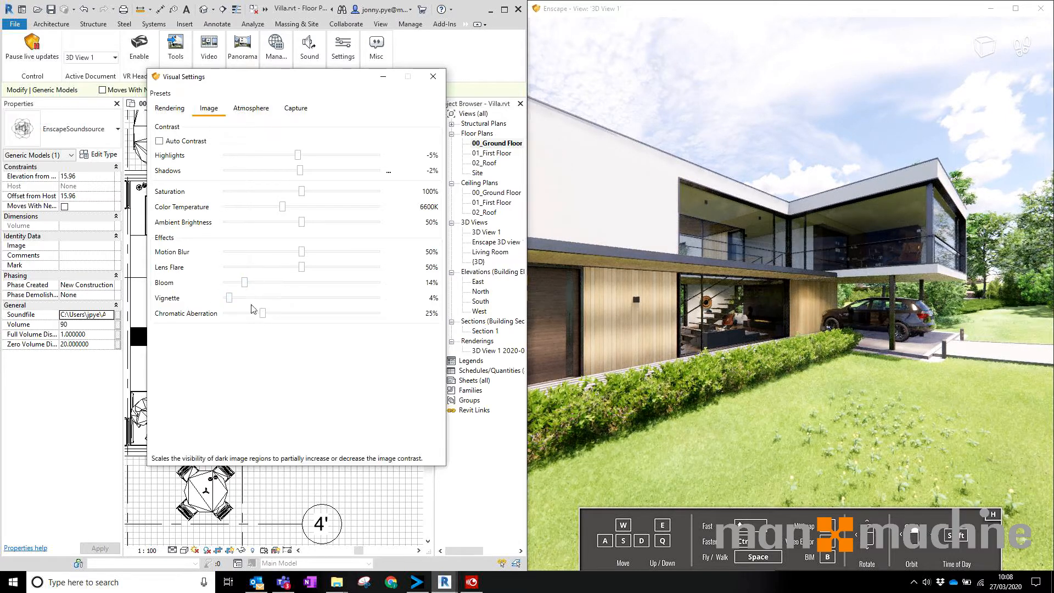
mouse_move(300, 171)
mouse_down()
mouse_move(376, 171)
mouse_move(264, 170)
mouse_move(353, 156)
mouse_move(297, 159)
mouse_up()
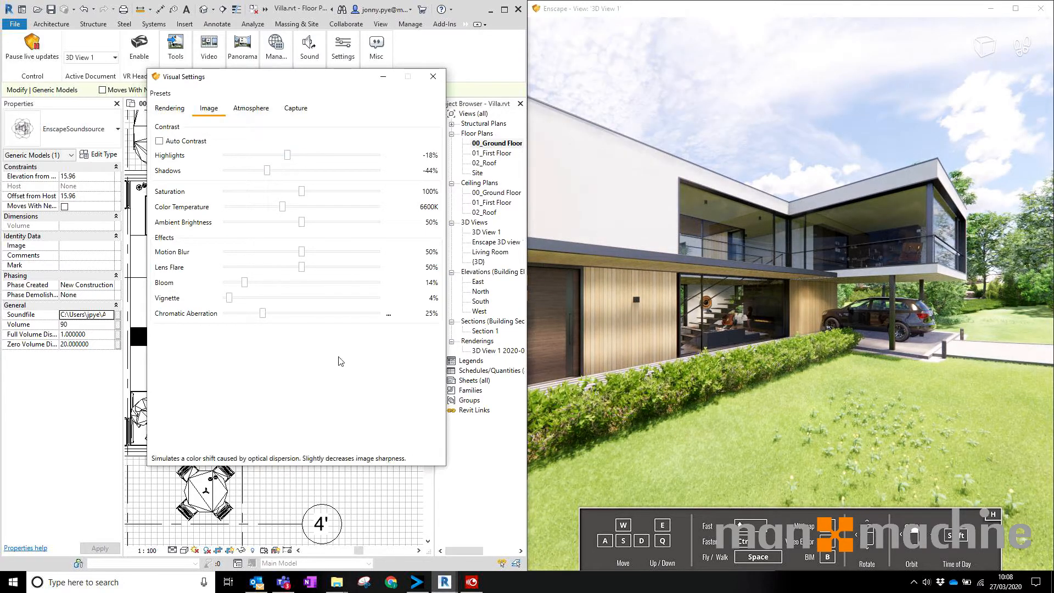
Step: In the atmosphere settings, set the fog Height to 67 m and the Sun Brightness to 63%
click(246, 109)
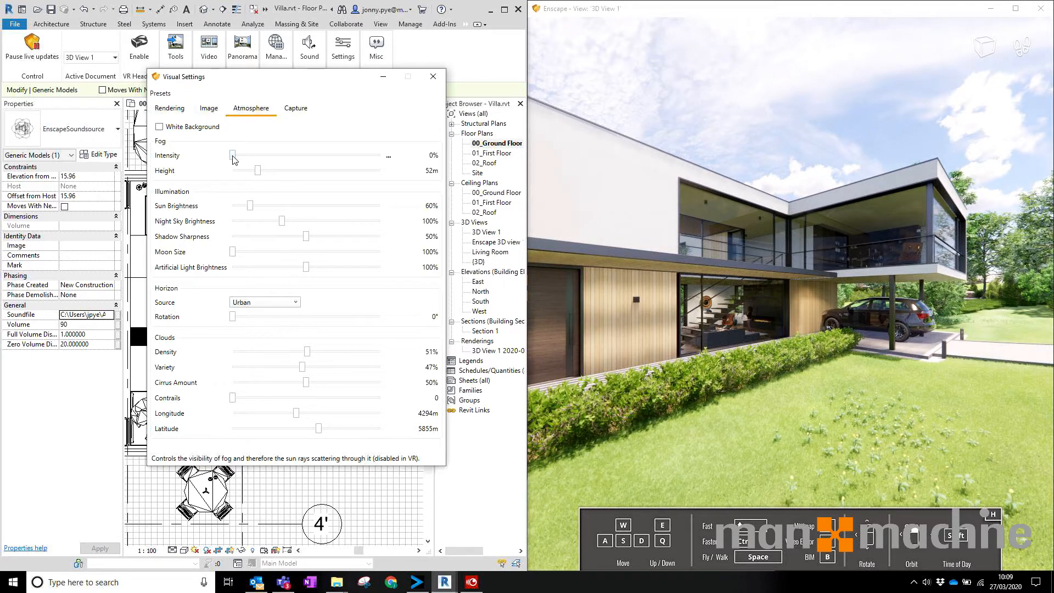
drag(344, 165, 251, 170)
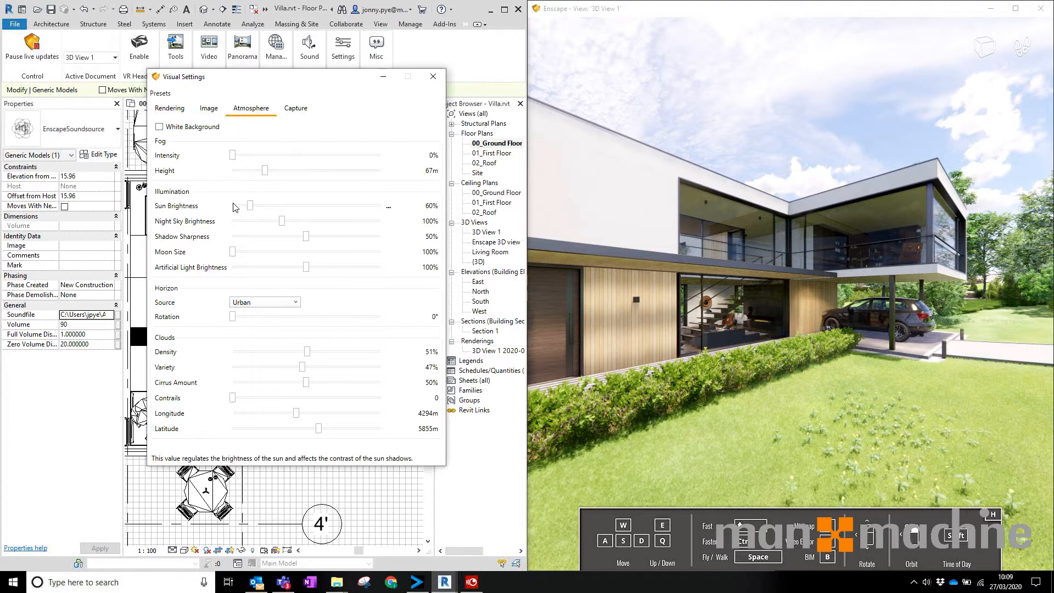
mouse_move(250, 208)
mouse_down()
mouse_move(362, 206)
mouse_move(248, 211)
mouse_up()
Step: Shift the scene's time of day to night, and set Night Sky Brightness to 300% and Moon Size to 1000%
click(716, 255)
shift+right_drag(716, 254, 834, 254)
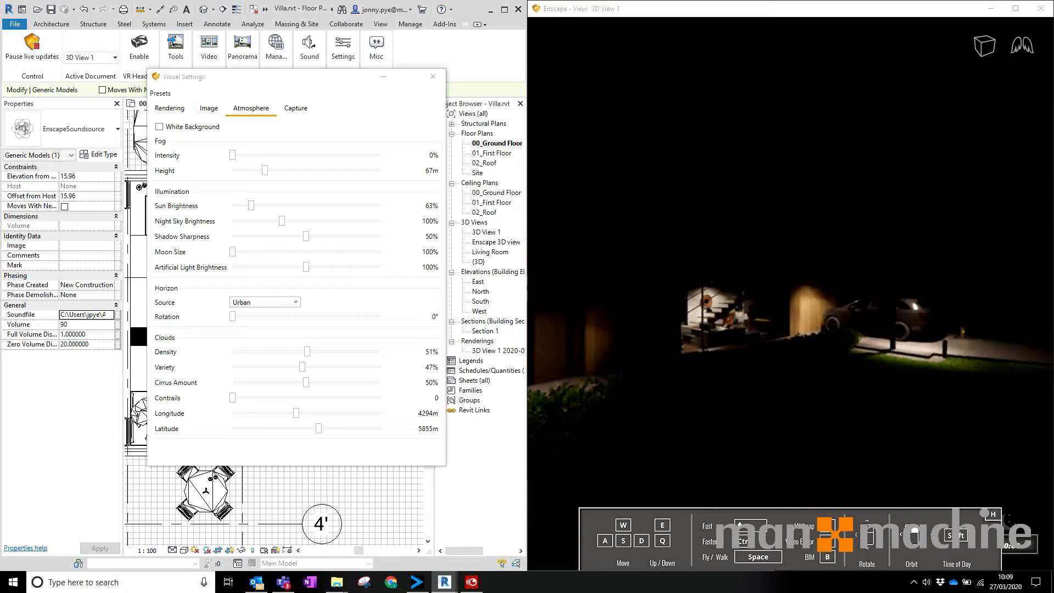
drag(777, 283, 774, 165)
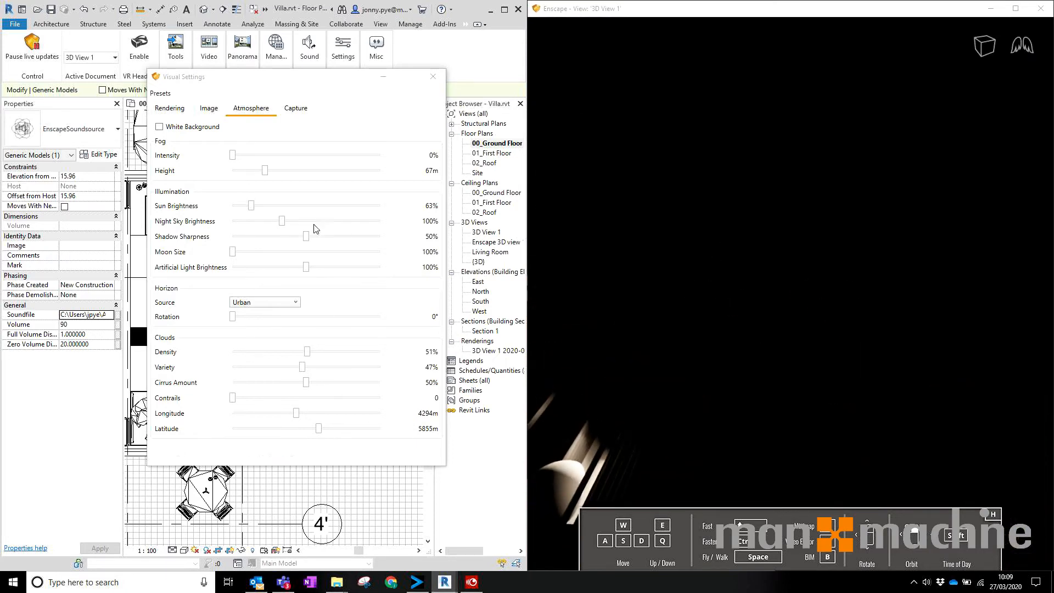
click(285, 222)
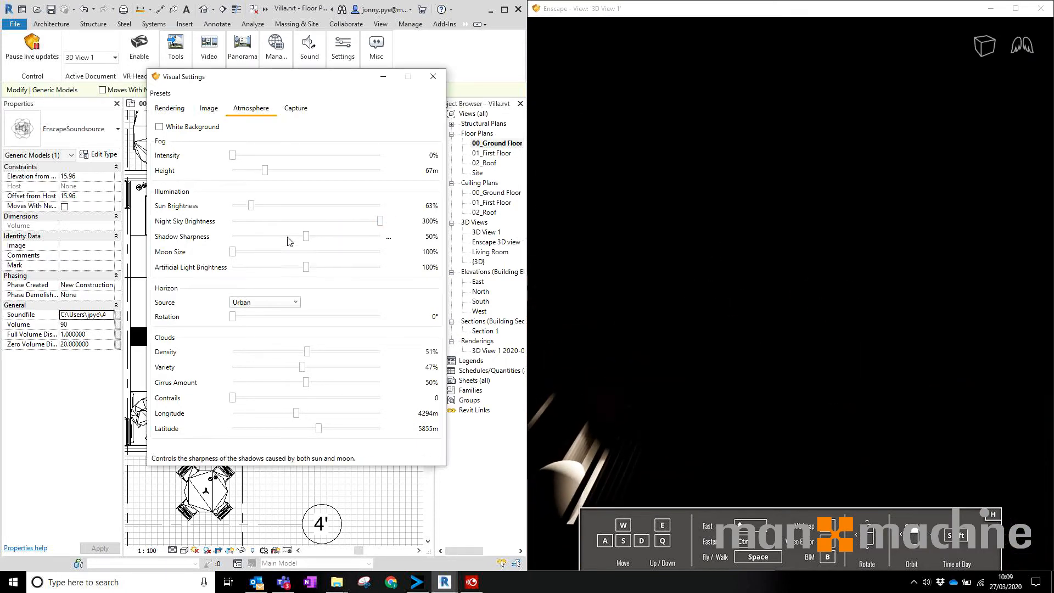
click(351, 252)
Step: Look around the night sky, and return the scene's time of day to daylight facing the garden facade
click(755, 294)
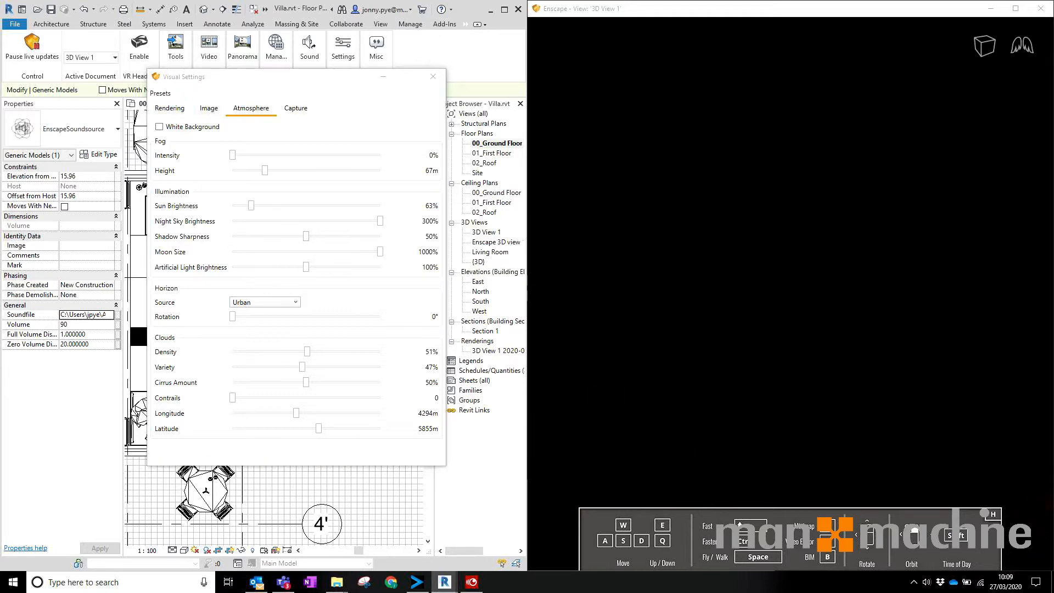
mouse_move(754, 291)
mouse_down()
mouse_move(756, 324)
mouse_move(777, 343)
mouse_move(753, 288)
mouse_move(738, 284)
mouse_up()
shift+right_drag(738, 285, 845, 285)
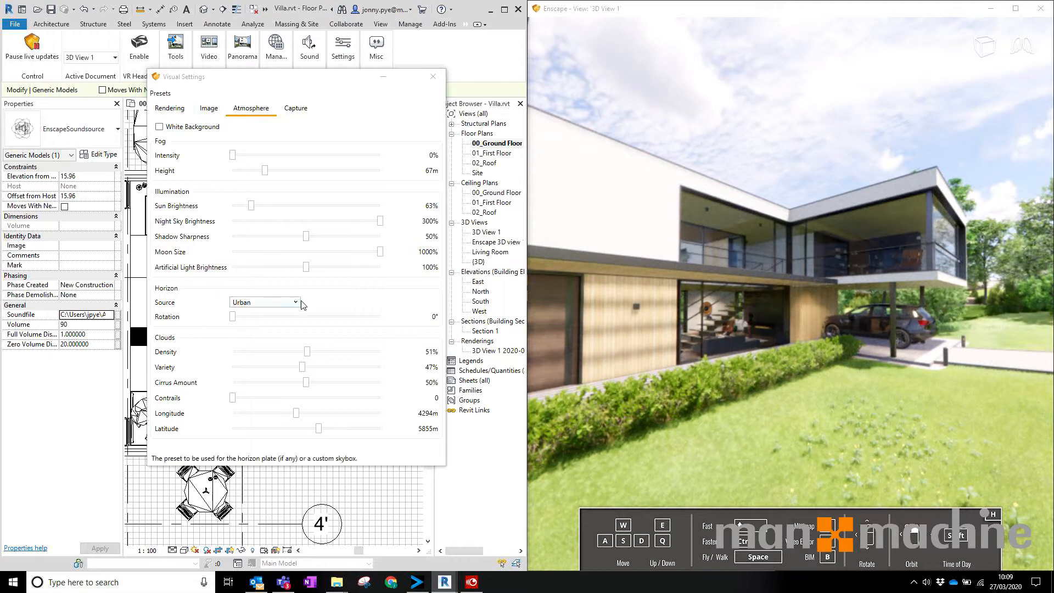
Step: Fly up above the villa's roof to examine the Urban horizon background
drag(818, 285, 754, 276)
key(space)
key(space)
key(e)
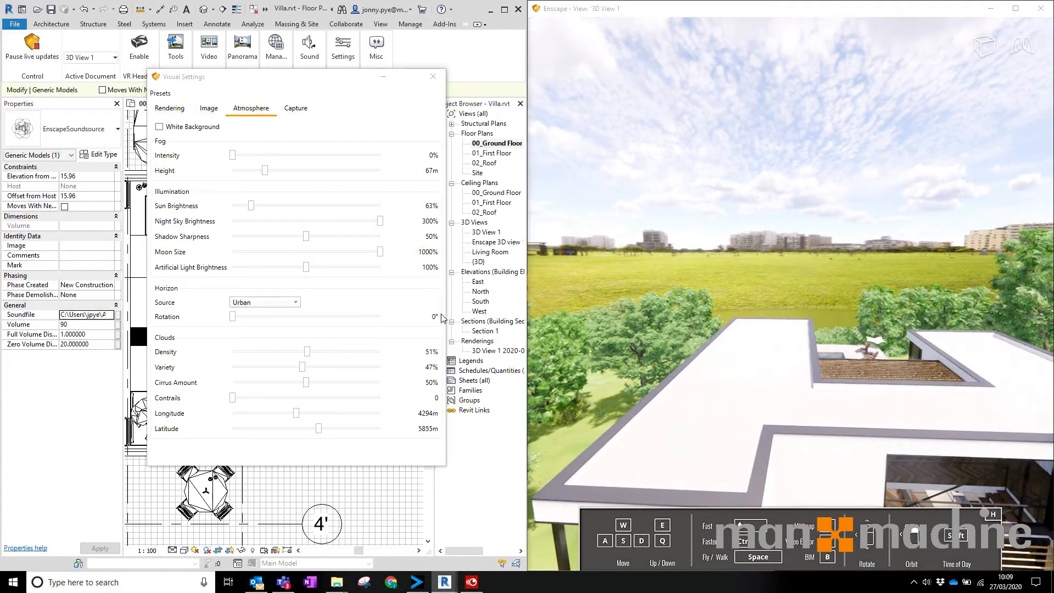
Step: Try the Mountains horizon source and view it from above and along the flat roof
click(264, 302)
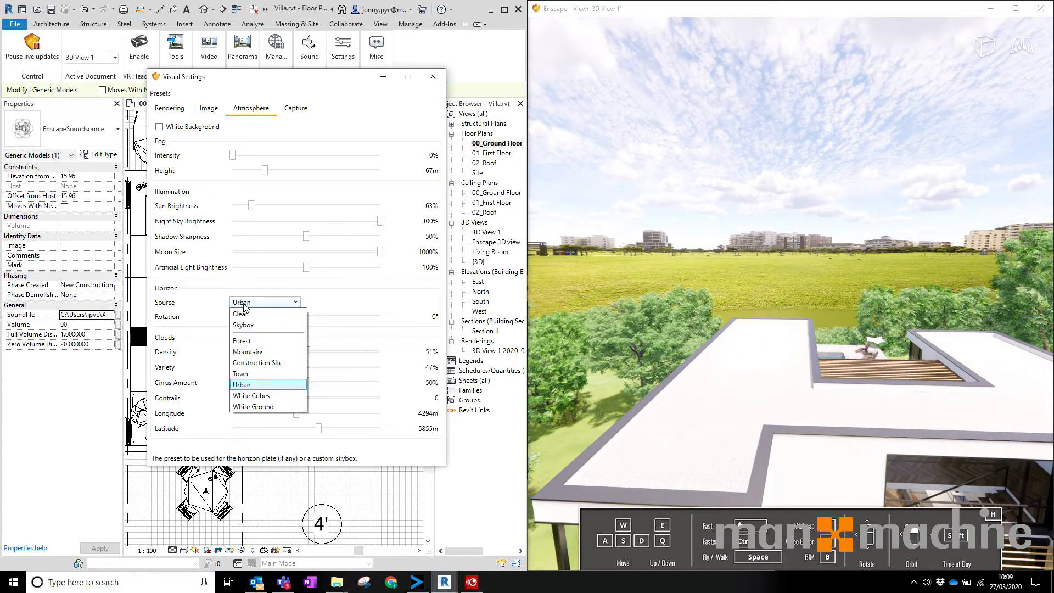
click(275, 352)
drag(713, 316, 647, 316)
drag(686, 257, 851, 252)
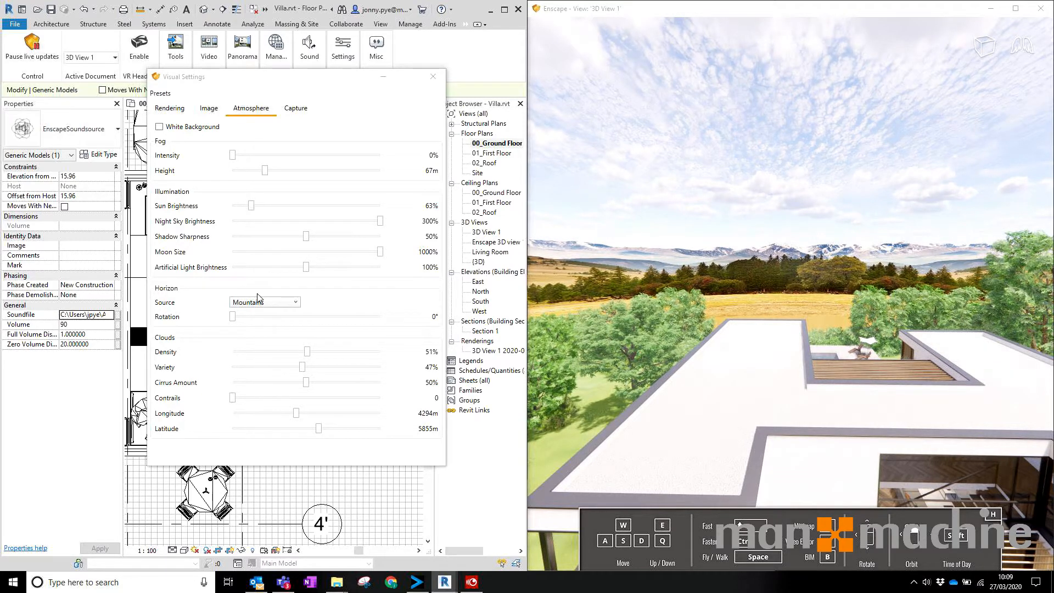
key(w)
key(q)
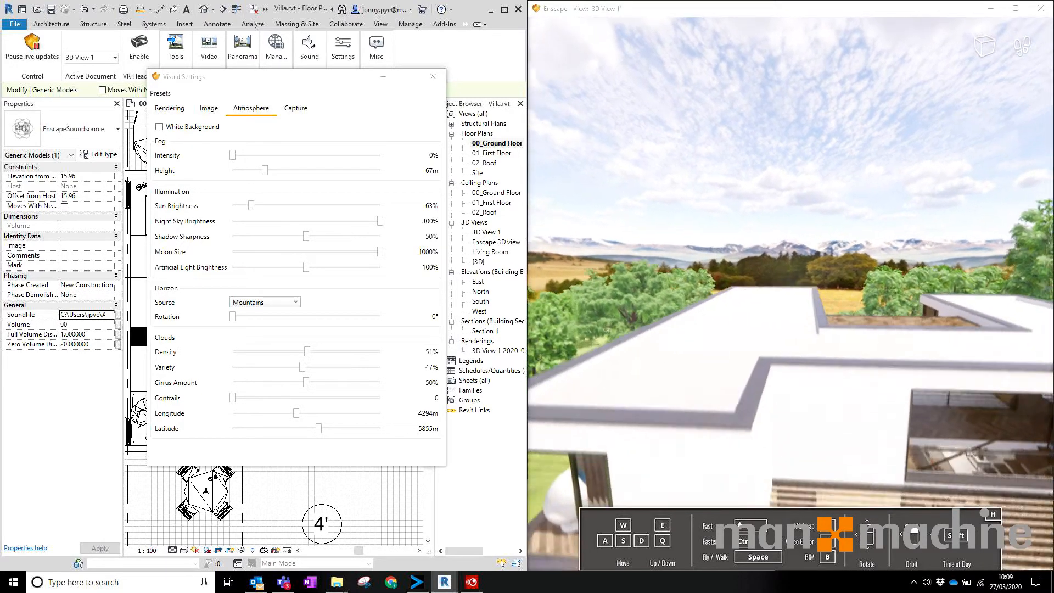
key(w)
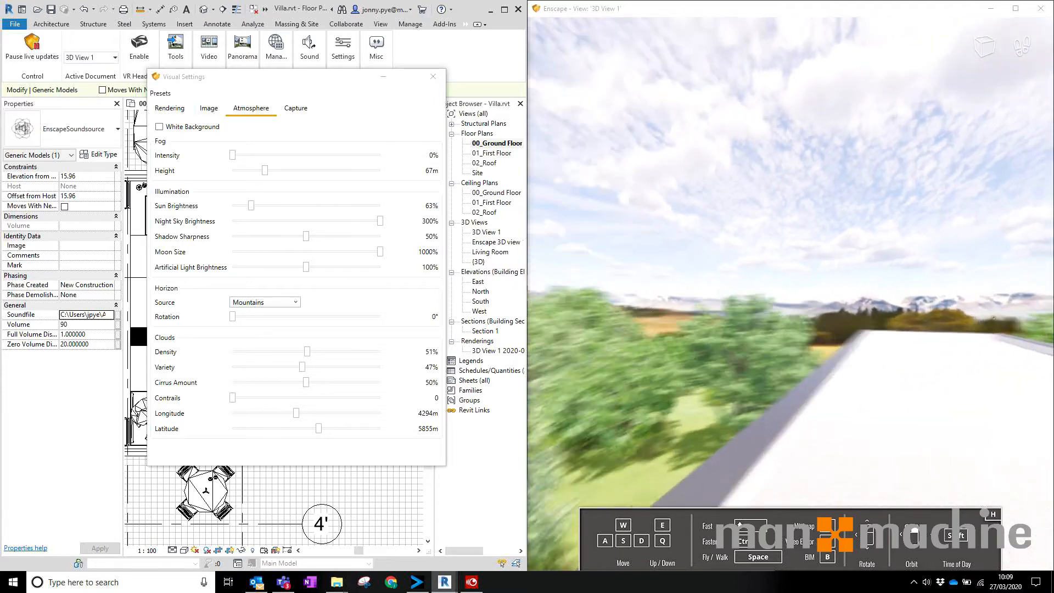
key(space)
drag(713, 334, 800, 334)
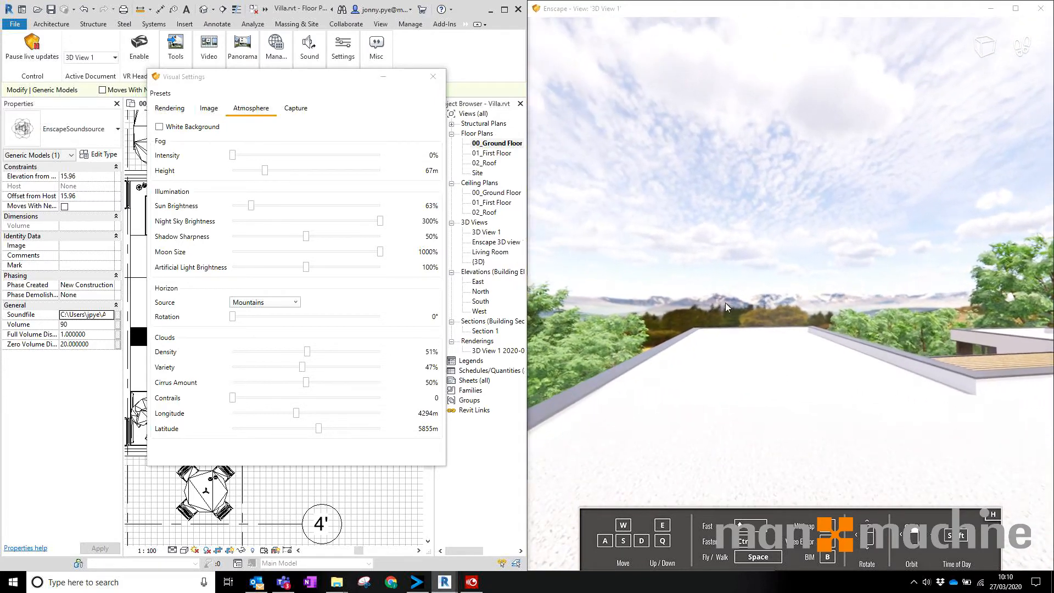
Step: Set the horizon source to Town and view the skyline over the flat roof
click(268, 303)
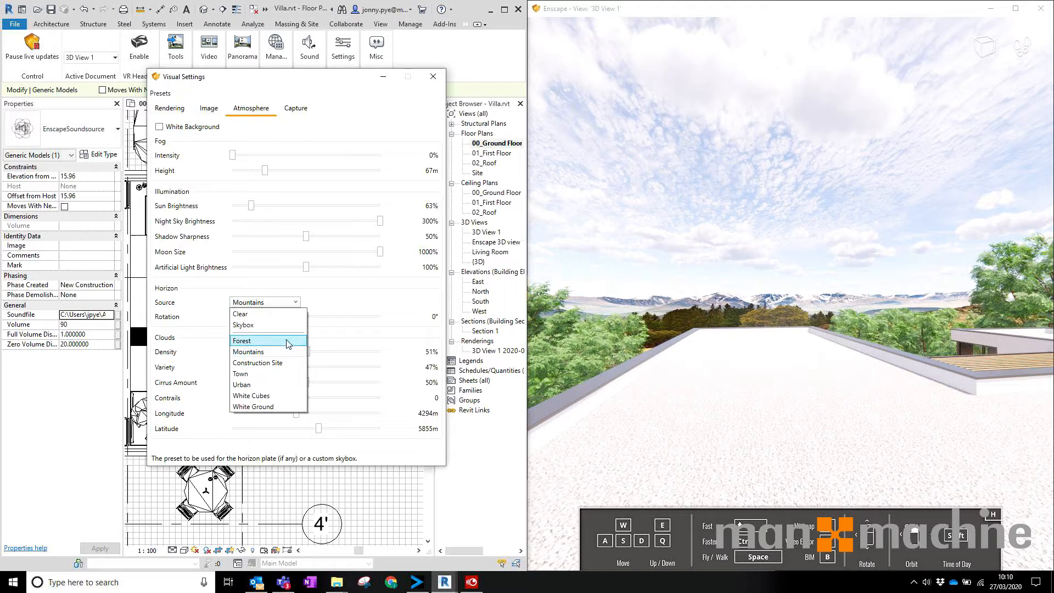
click(275, 377)
drag(976, 477, 850, 494)
drag(741, 335, 939, 324)
key(space)
key(w)
drag(845, 322, 1034, 324)
key(space)
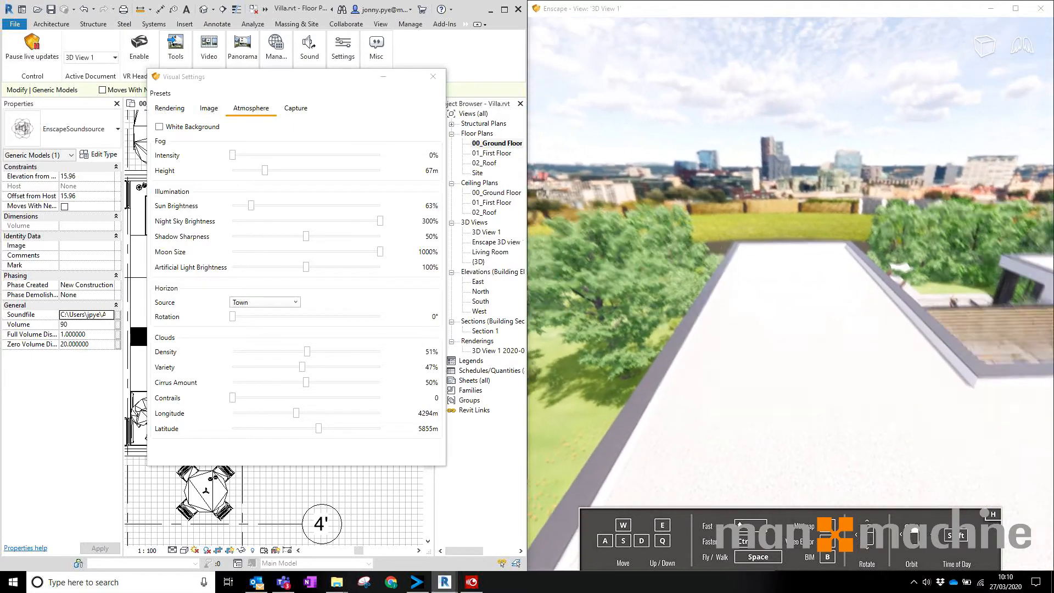
drag(858, 314, 829, 300)
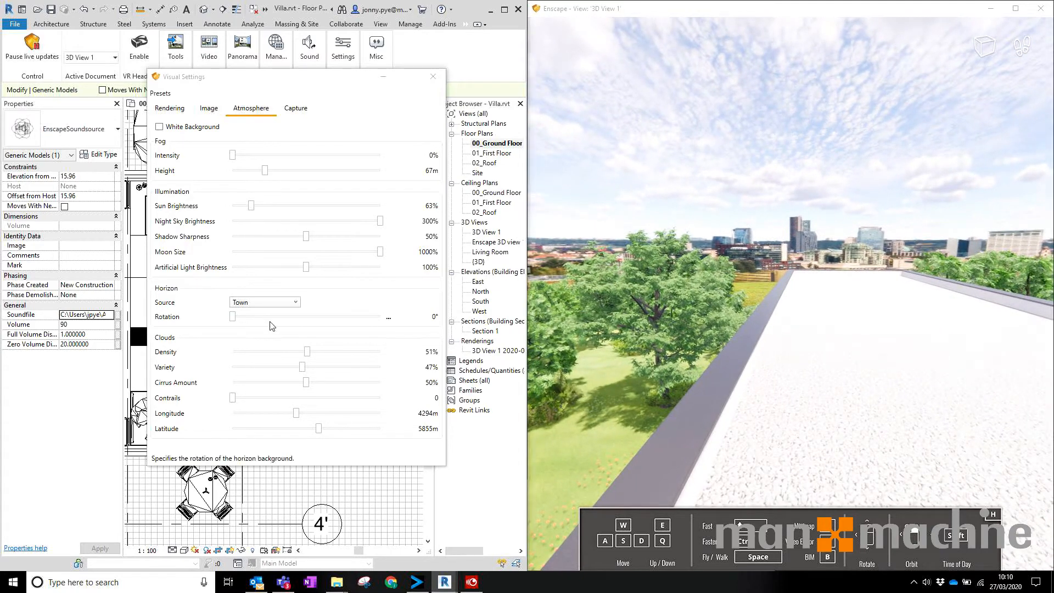
Step: Rotate the Town horizon to 112° and set the cloud Contrails to 30, looking over the sky
drag(231, 319, 270, 319)
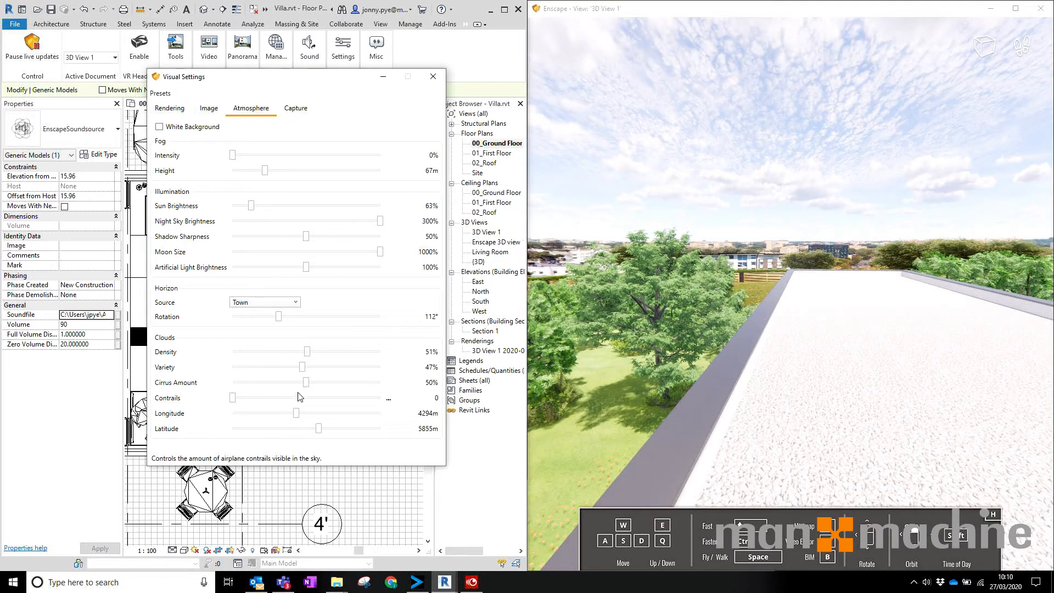
drag(899, 284, 678, 275)
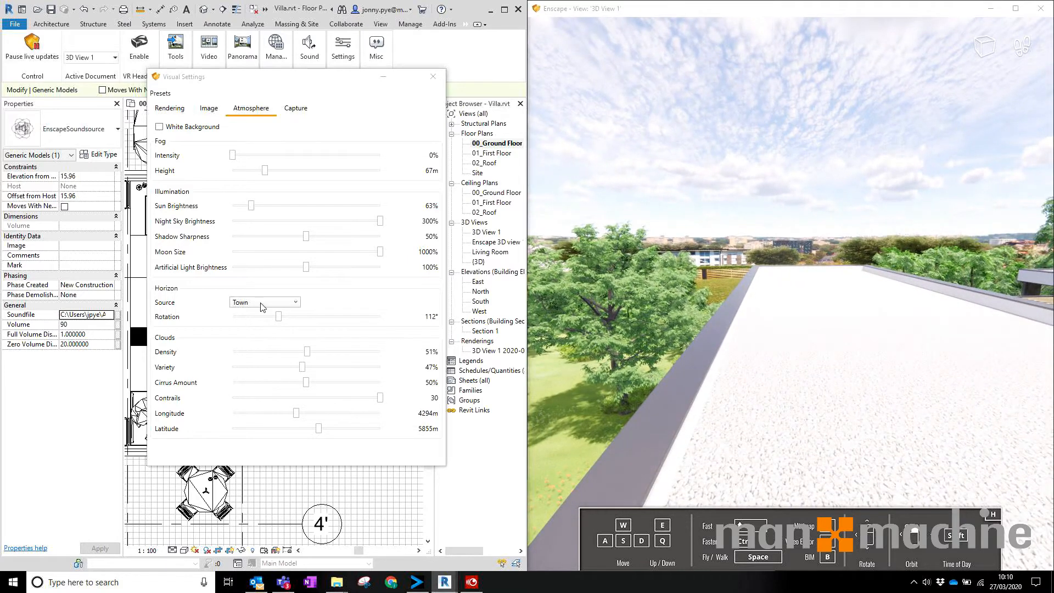
Step: Examine the Capture settings for image, video and panorama output, and close the visual settings
click(310, 109)
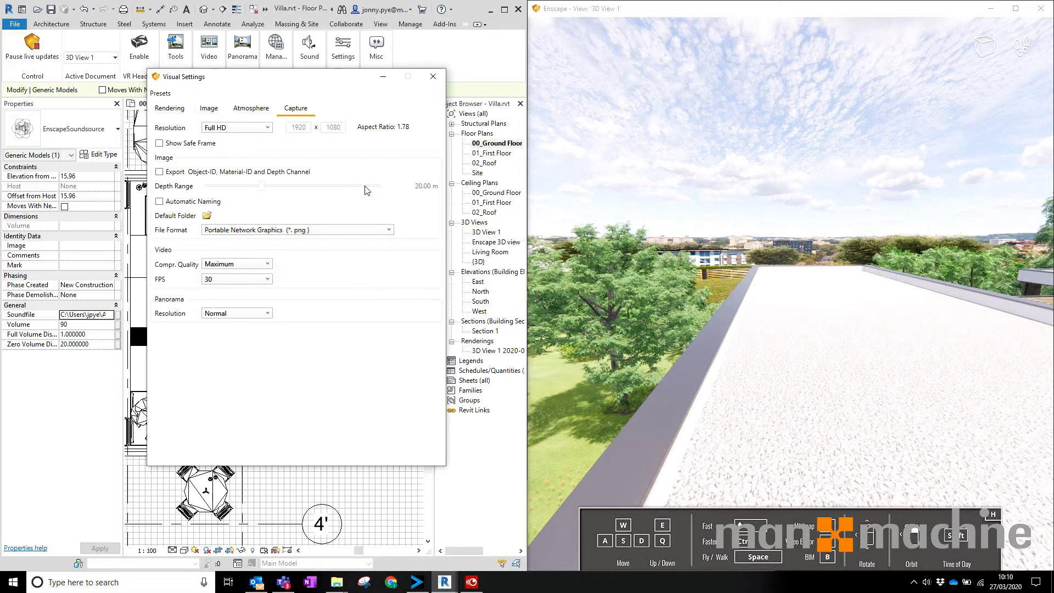
click(433, 76)
Step: Open the general settings and examine the Customization, Input and Revit options
click(342, 52)
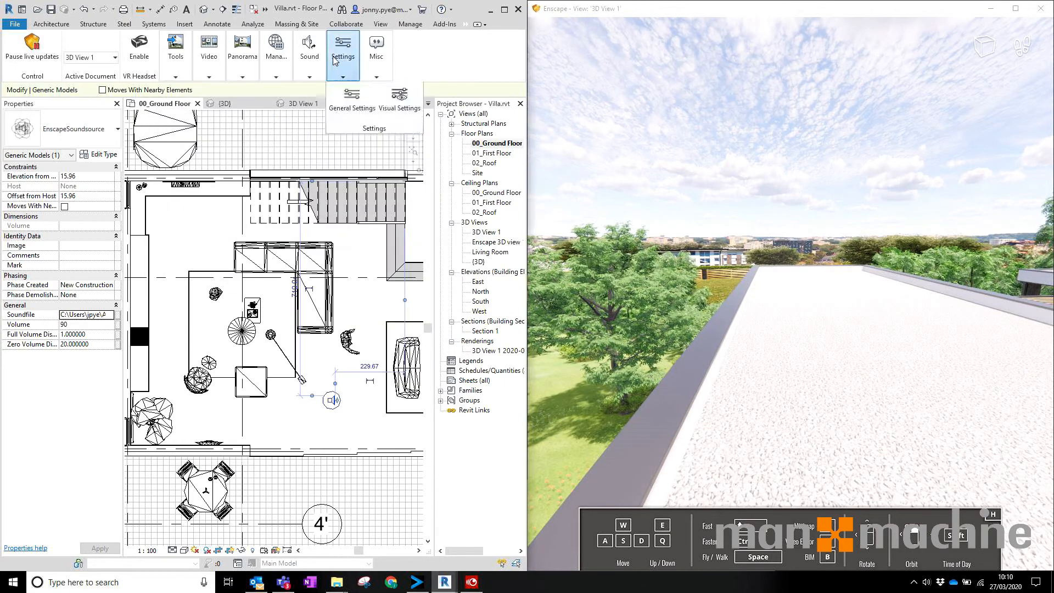
click(354, 102)
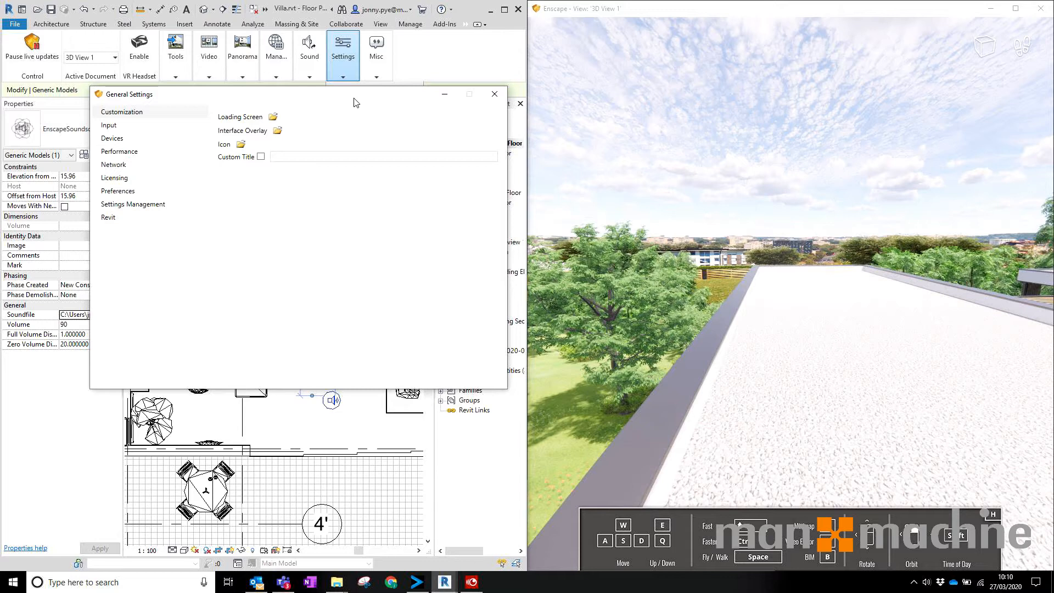
click(109, 125)
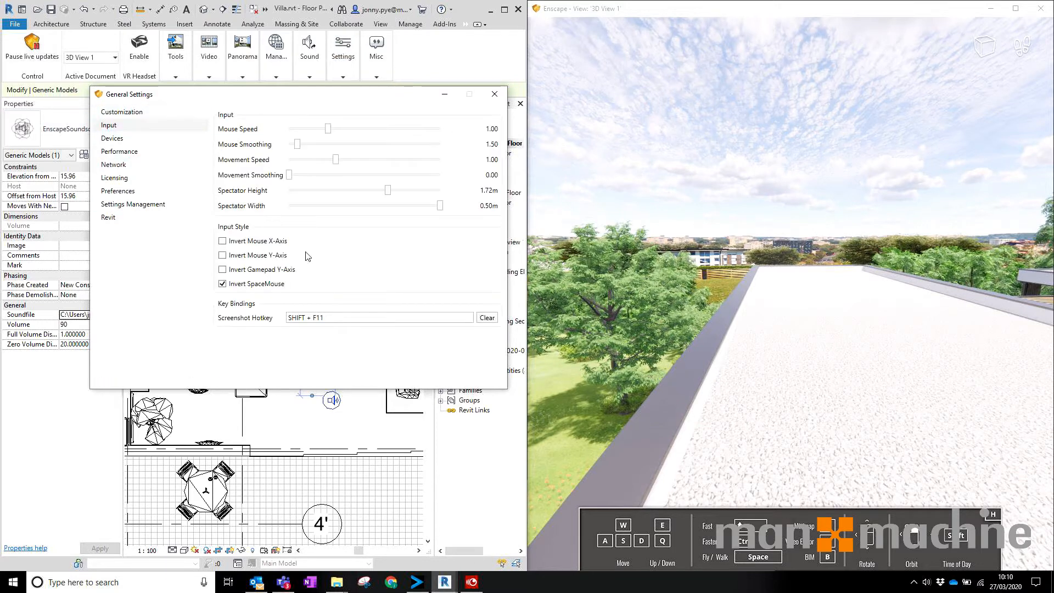
click(118, 218)
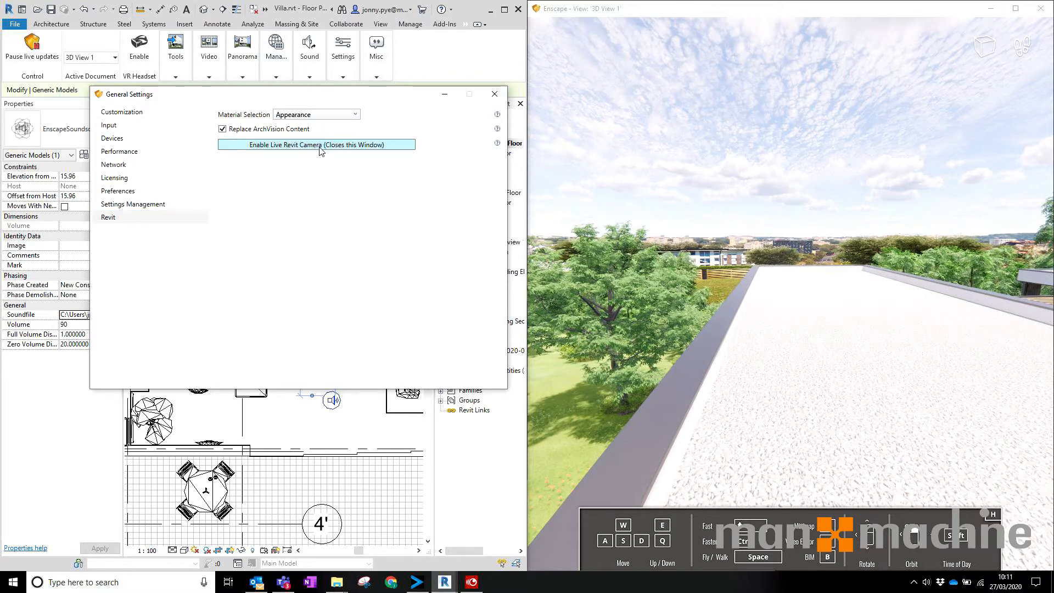
drag(392, 104, 706, 206)
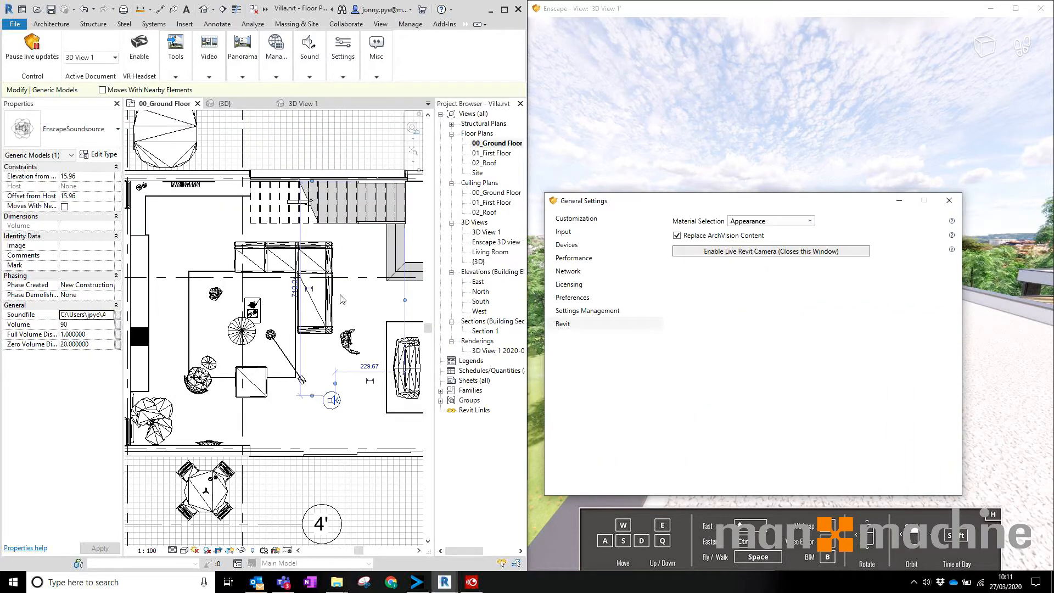
drag(725, 209, 306, 172)
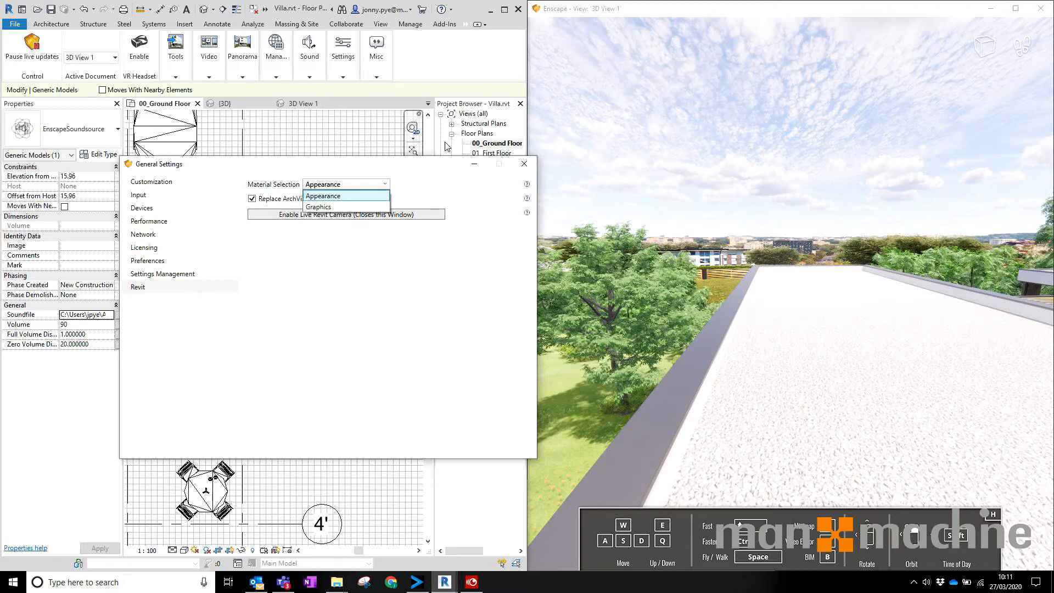
Step: Try the Graphics material selection on the villa's facade, restore Appearance, and close the general settings
click(327, 207)
drag(992, 470, 729, 232)
key(w)
key(w)
key(d)
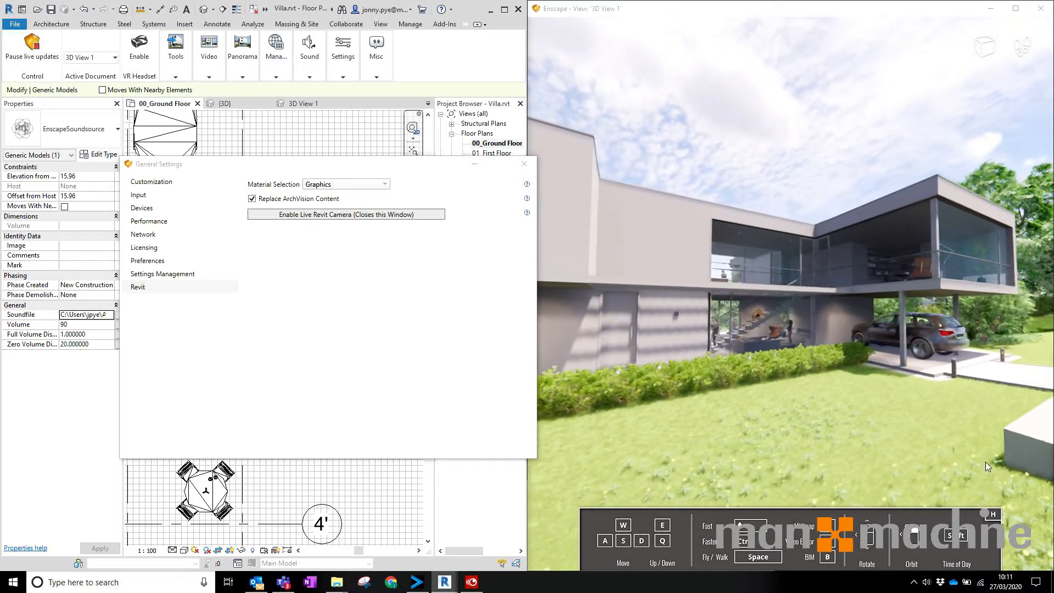
click(346, 184)
click(322, 195)
click(668, 269)
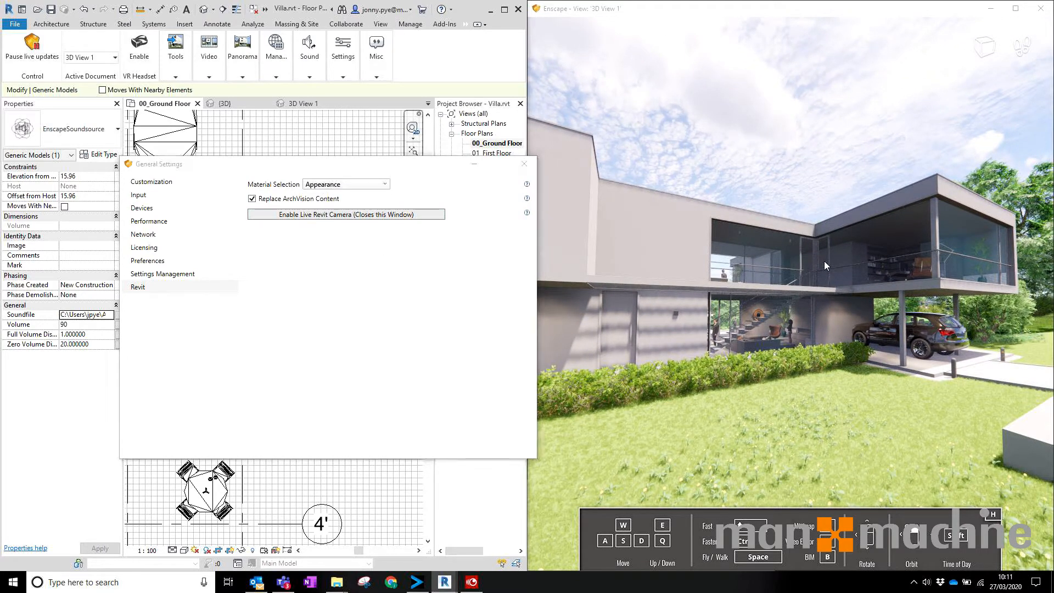
click(524, 164)
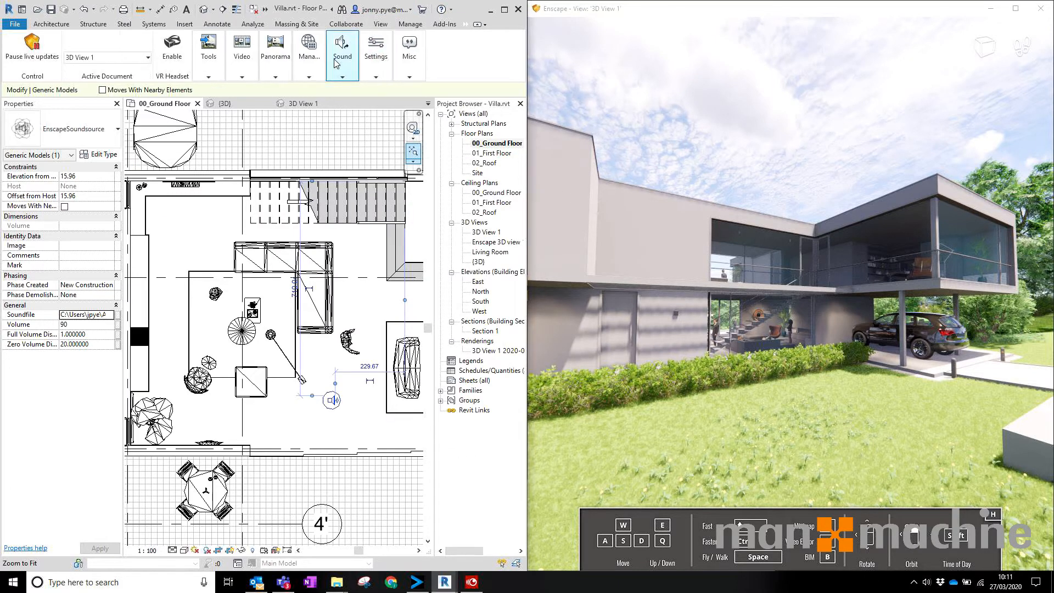
click(337, 74)
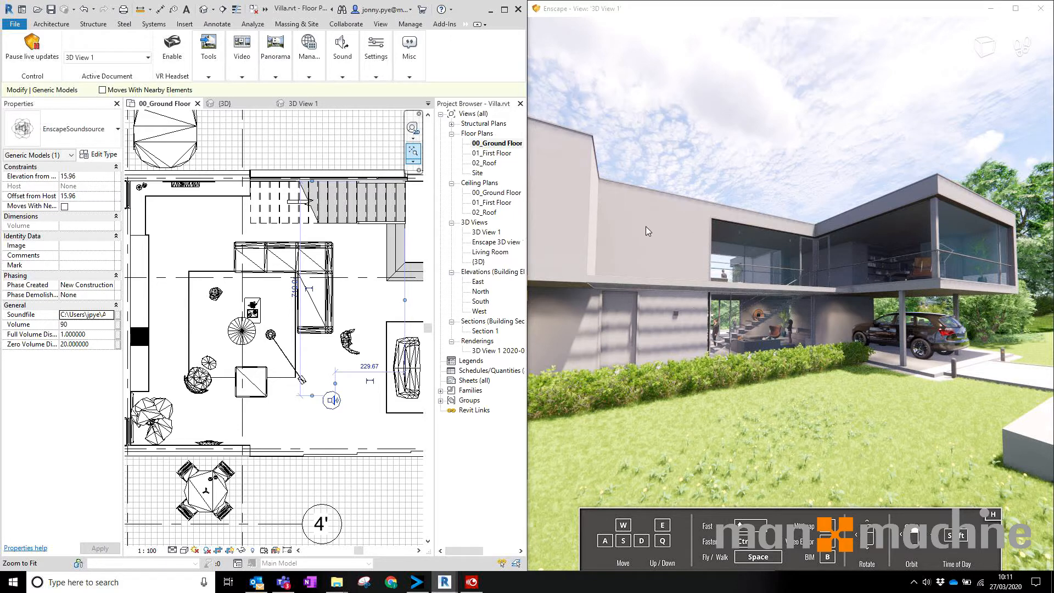
click(375, 71)
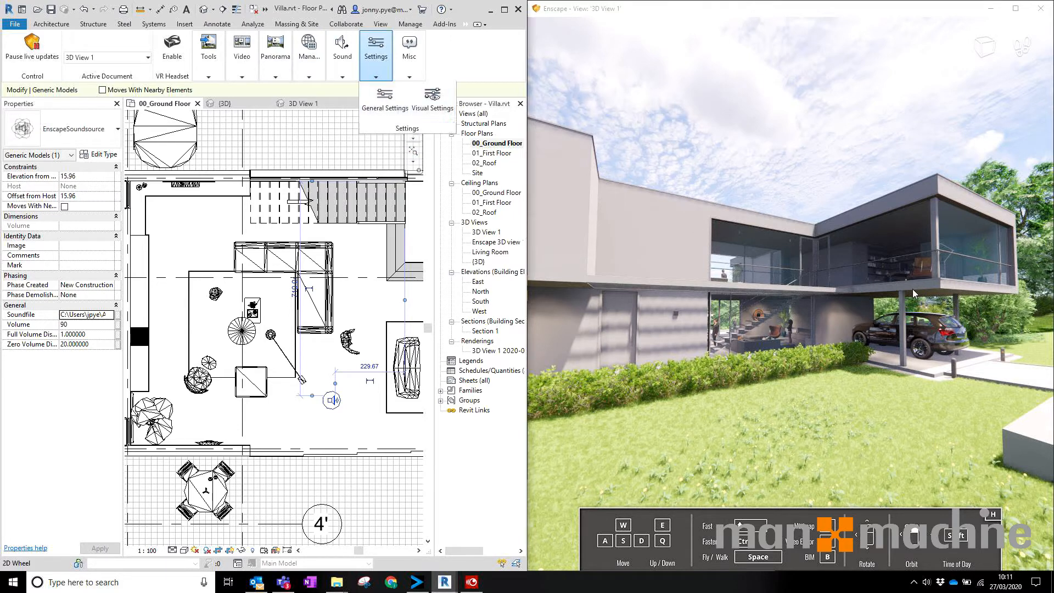
Step: Fly over the garden to the Grass, Long Grass and Wild Grass sample beds and examine them from above
click(700, 291)
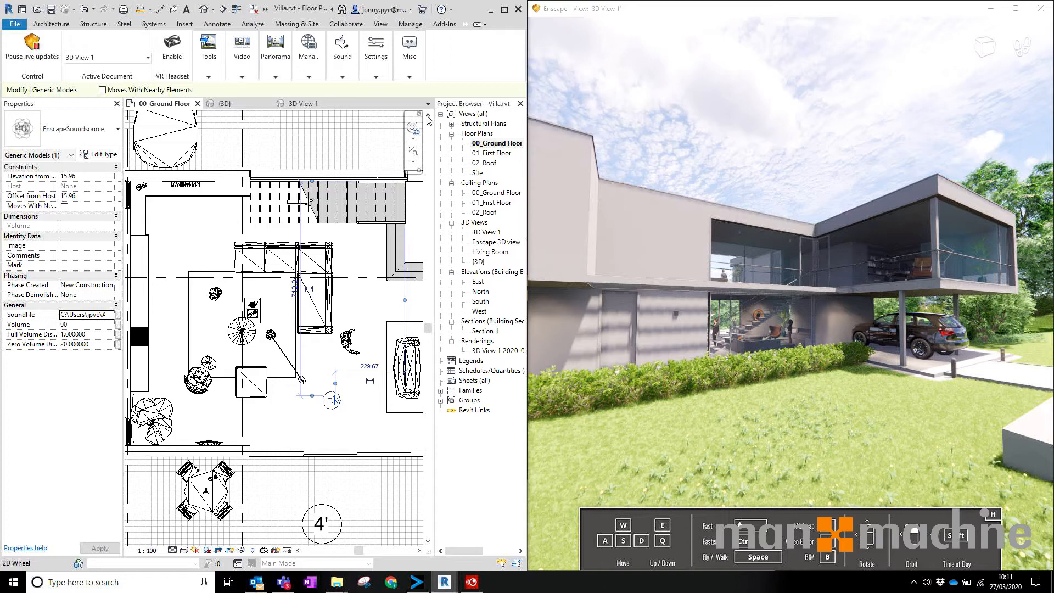
click(106, 57)
click(91, 114)
key(w)
key(space)
drag(695, 347, 793, 439)
key(s)
key(e)
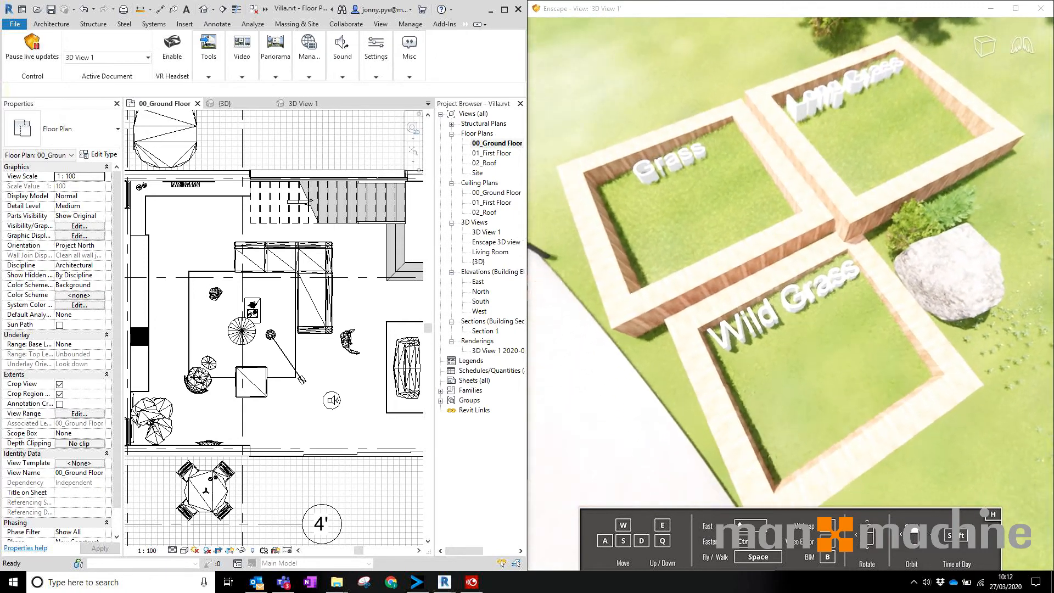
drag(722, 258, 708, 269)
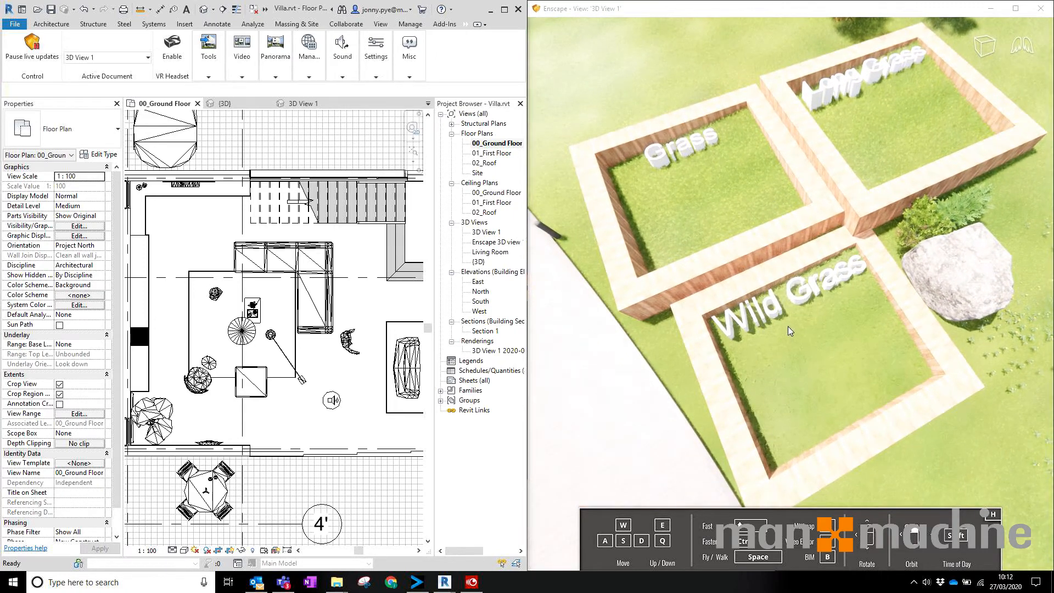
drag(733, 208, 782, 127)
drag(779, 170, 756, 180)
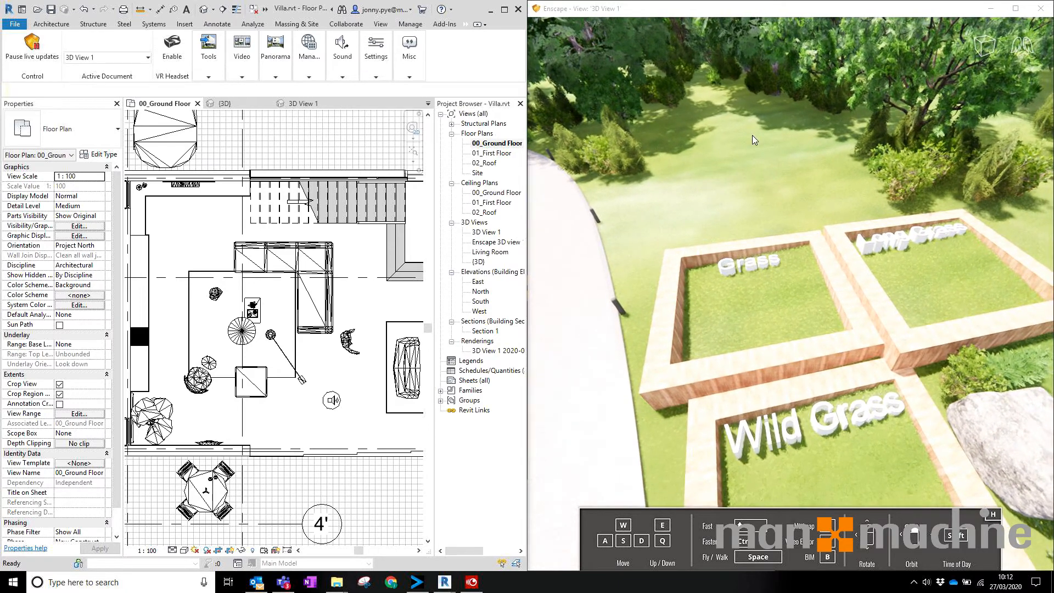
drag(752, 135, 895, 215)
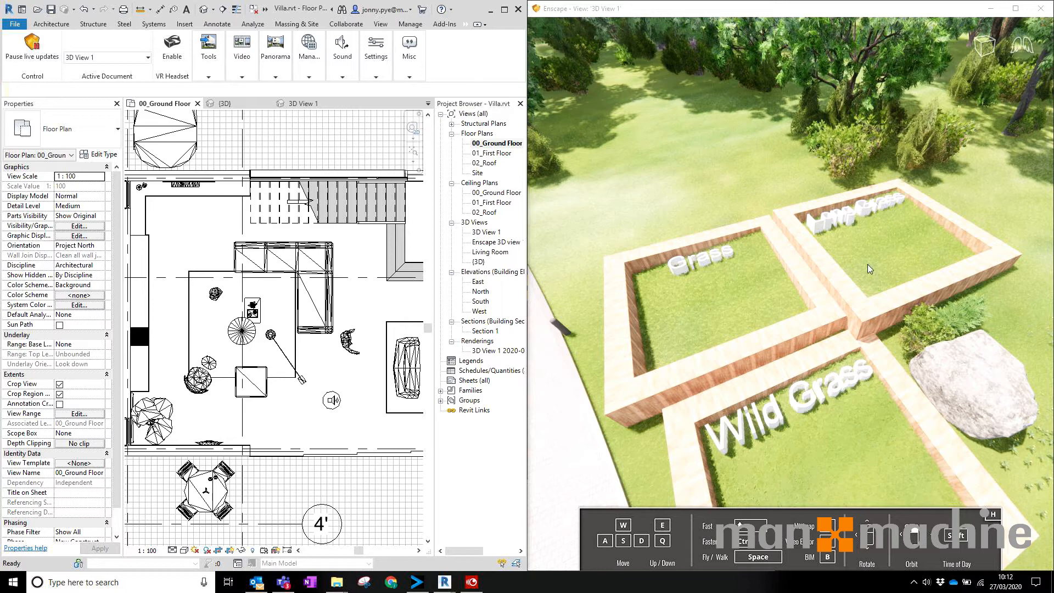
Step: Search the Material Browser for "grass", look over the project's grass materials, and close the browser
click(410, 24)
click(49, 46)
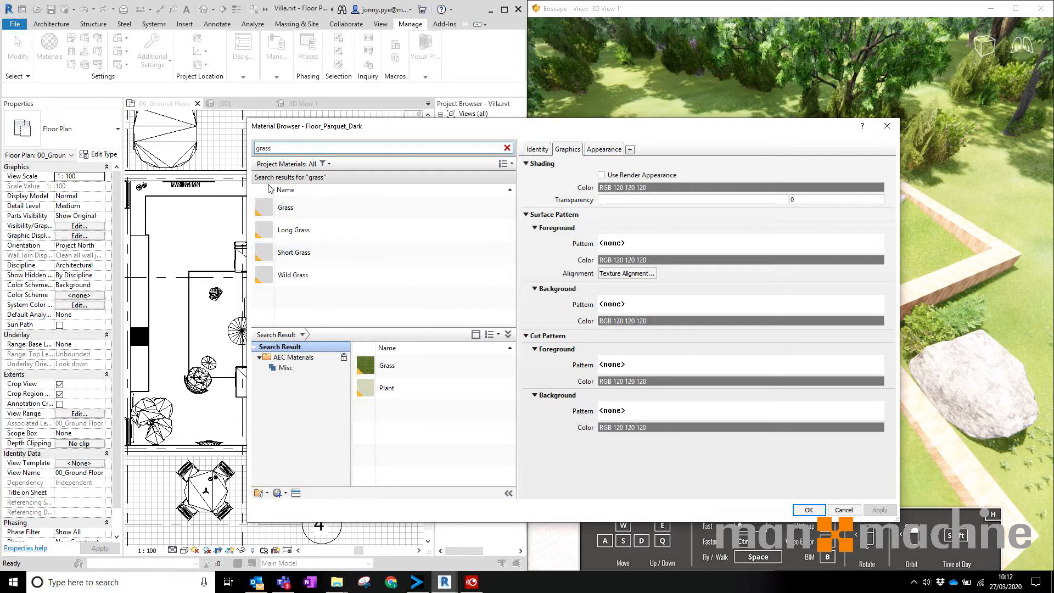
click(886, 126)
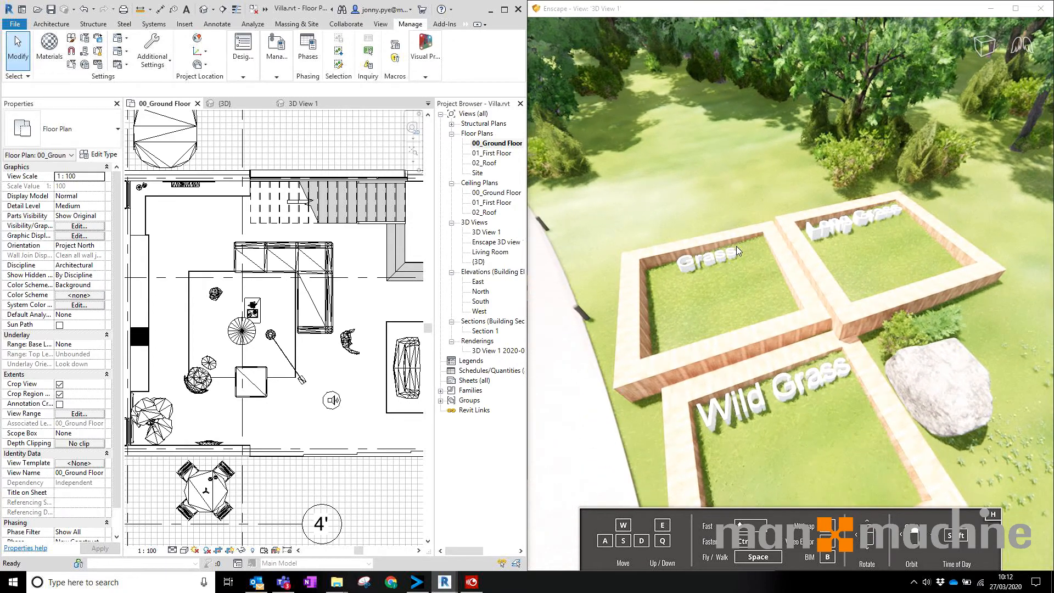
Step: Inspect the Wild Grass bed up close, and look around the surrounding lawn at ground level in walk mode
key(space)
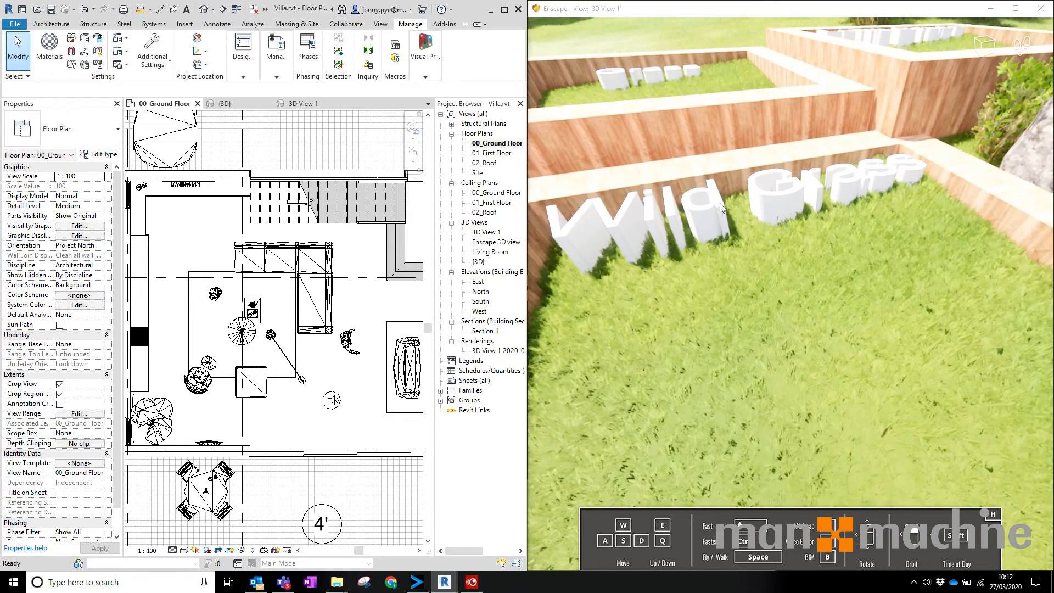
key(space)
drag(802, 238, 922, 219)
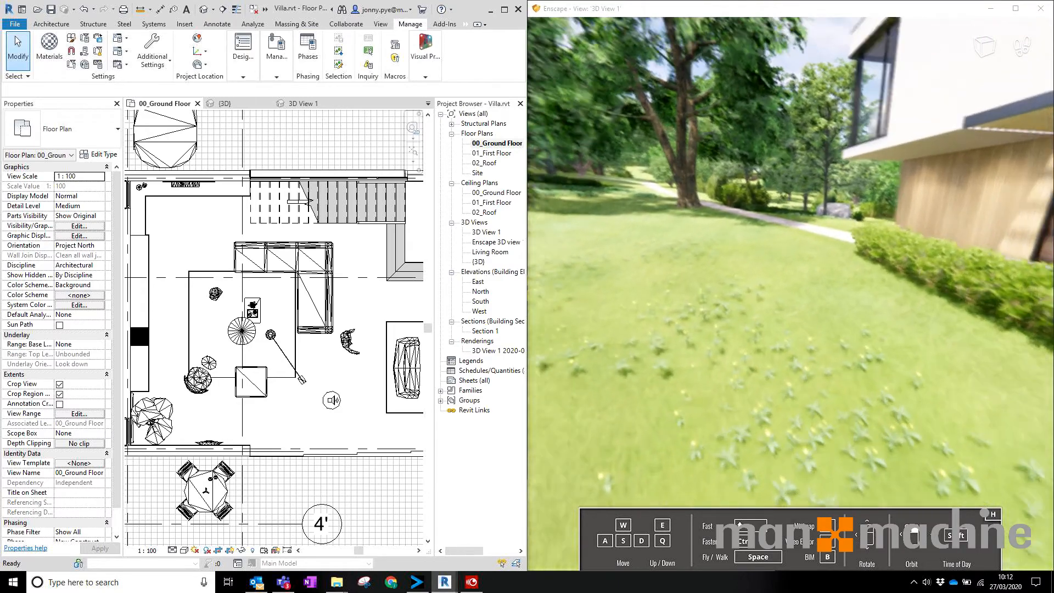
key(space)
drag(823, 320, 761, 319)
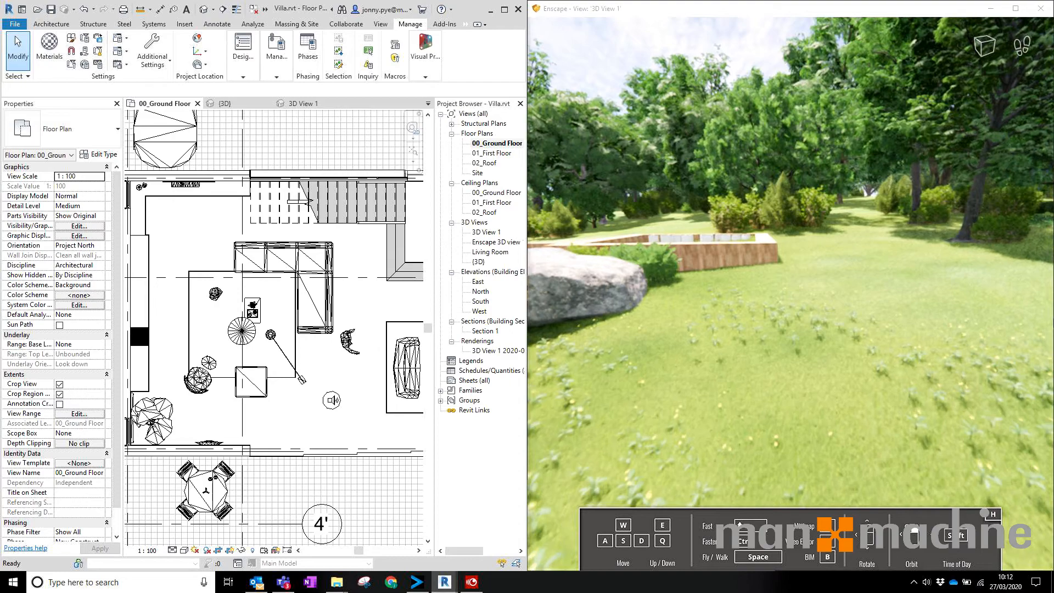